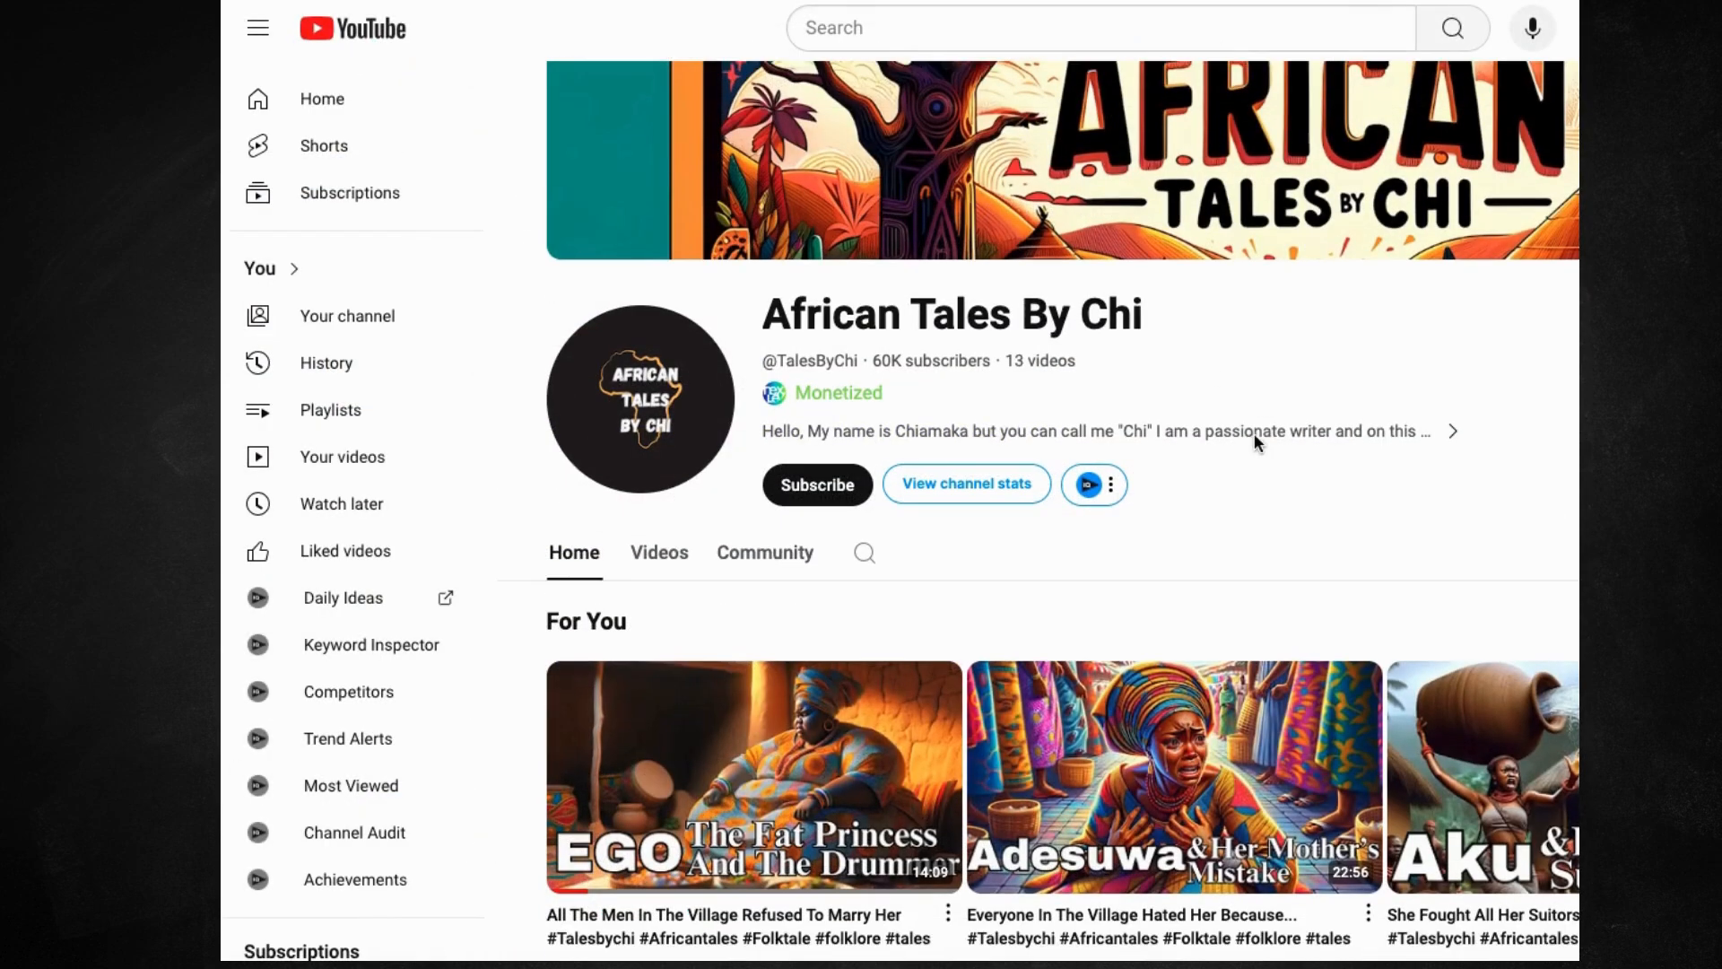
Step: Examine the African Tales By Chi channel page and its featured story videos
{"action": "scroll", "coordinate": [1254, 433], "scroll_direction": "down", "scroll_amount": 3}
{"action": "scroll", "coordinate": [1254, 434], "scroll_direction": "down", "scroll_amount": 2}
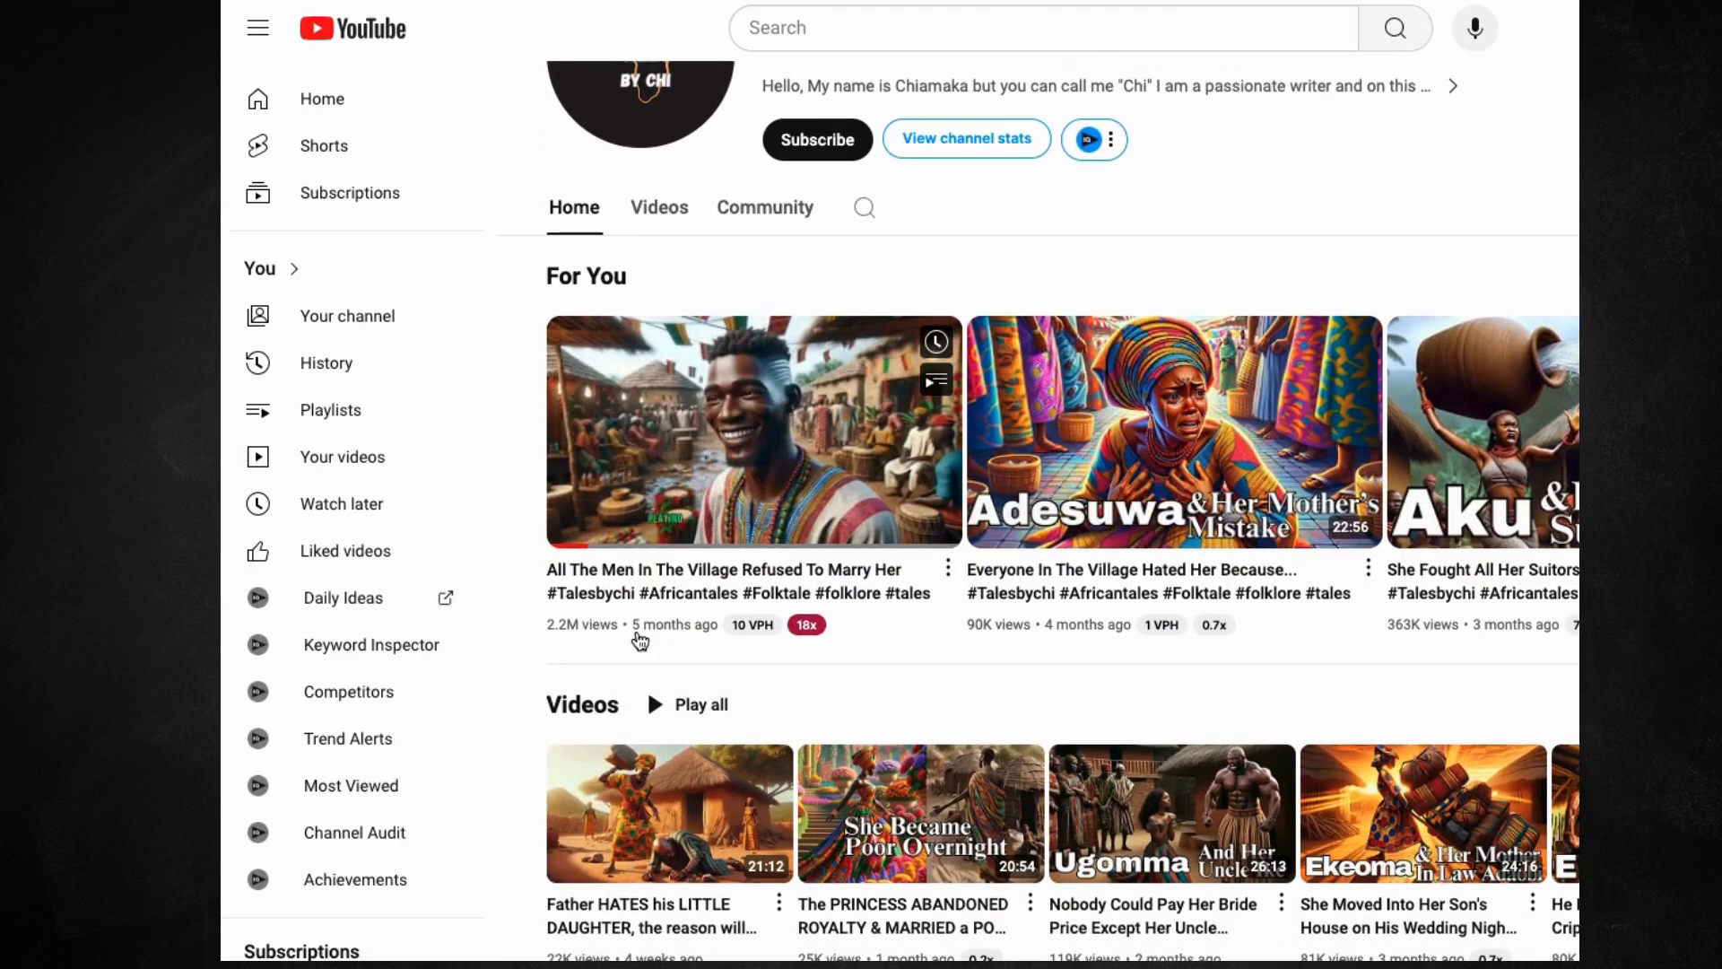
{"action": "scroll", "coordinate": [525, 633], "scroll_direction": "up", "scroll_amount": 4}
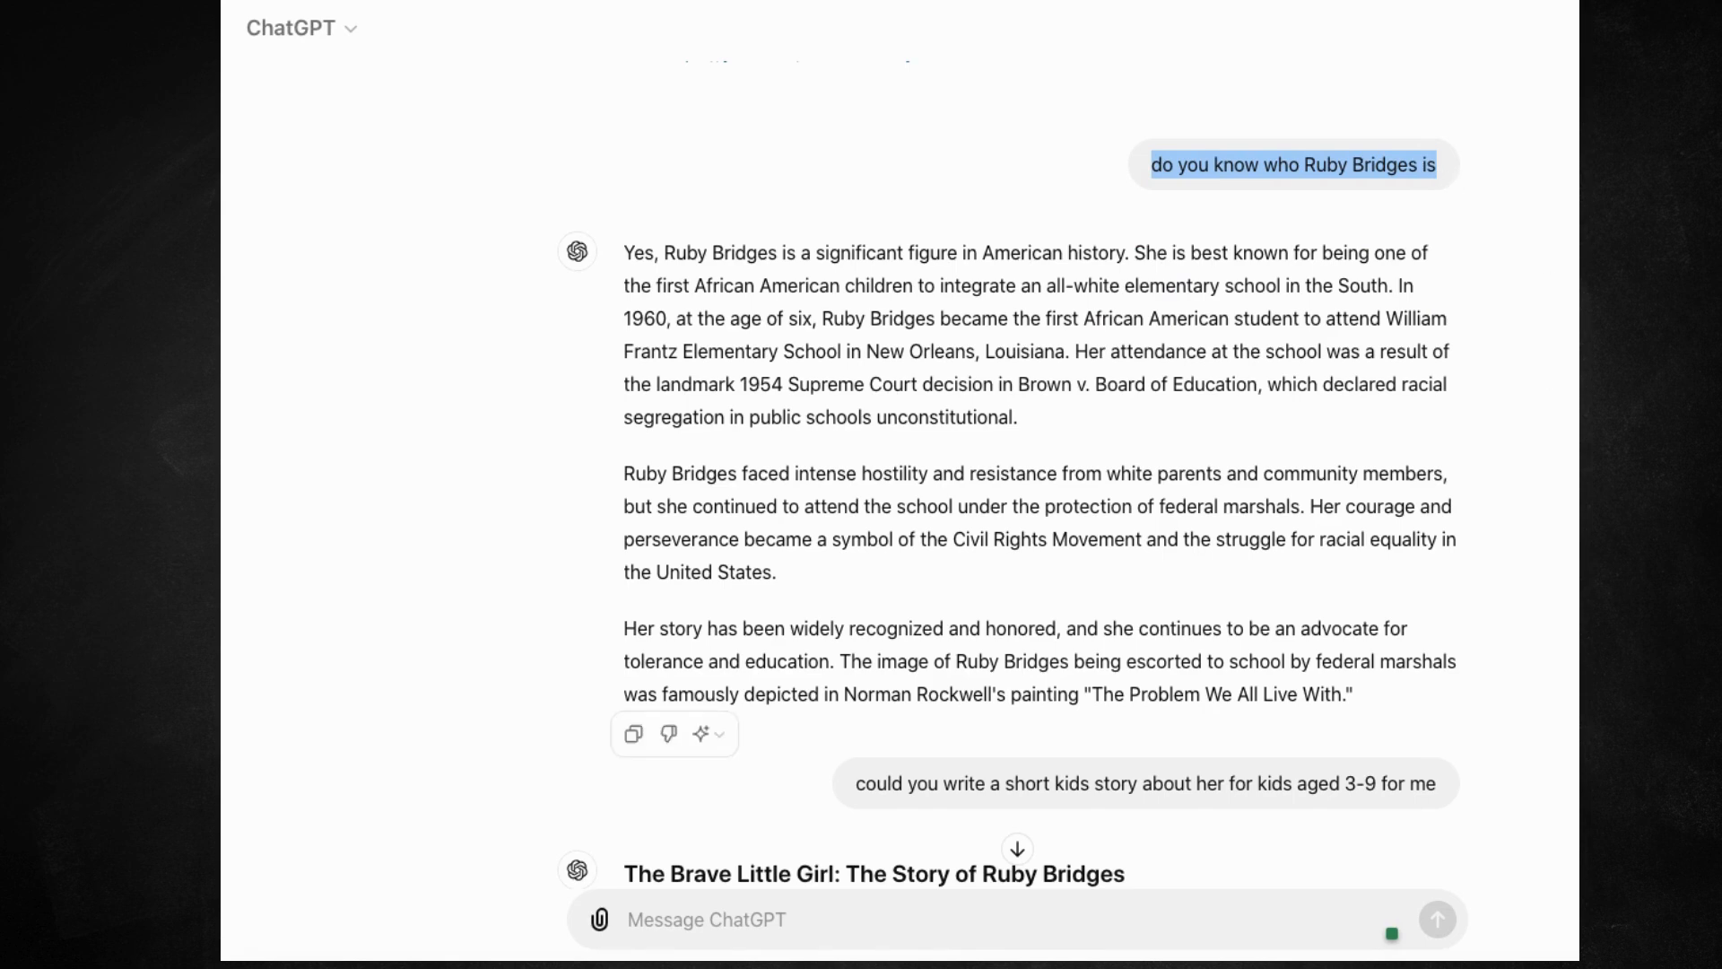
Step: Switch to ChatGPT and review the Ruby Bridges prompts, the kids story reply and the rewritten YouTube story script
{"action": "left_click", "coordinate": [1294, 165]}
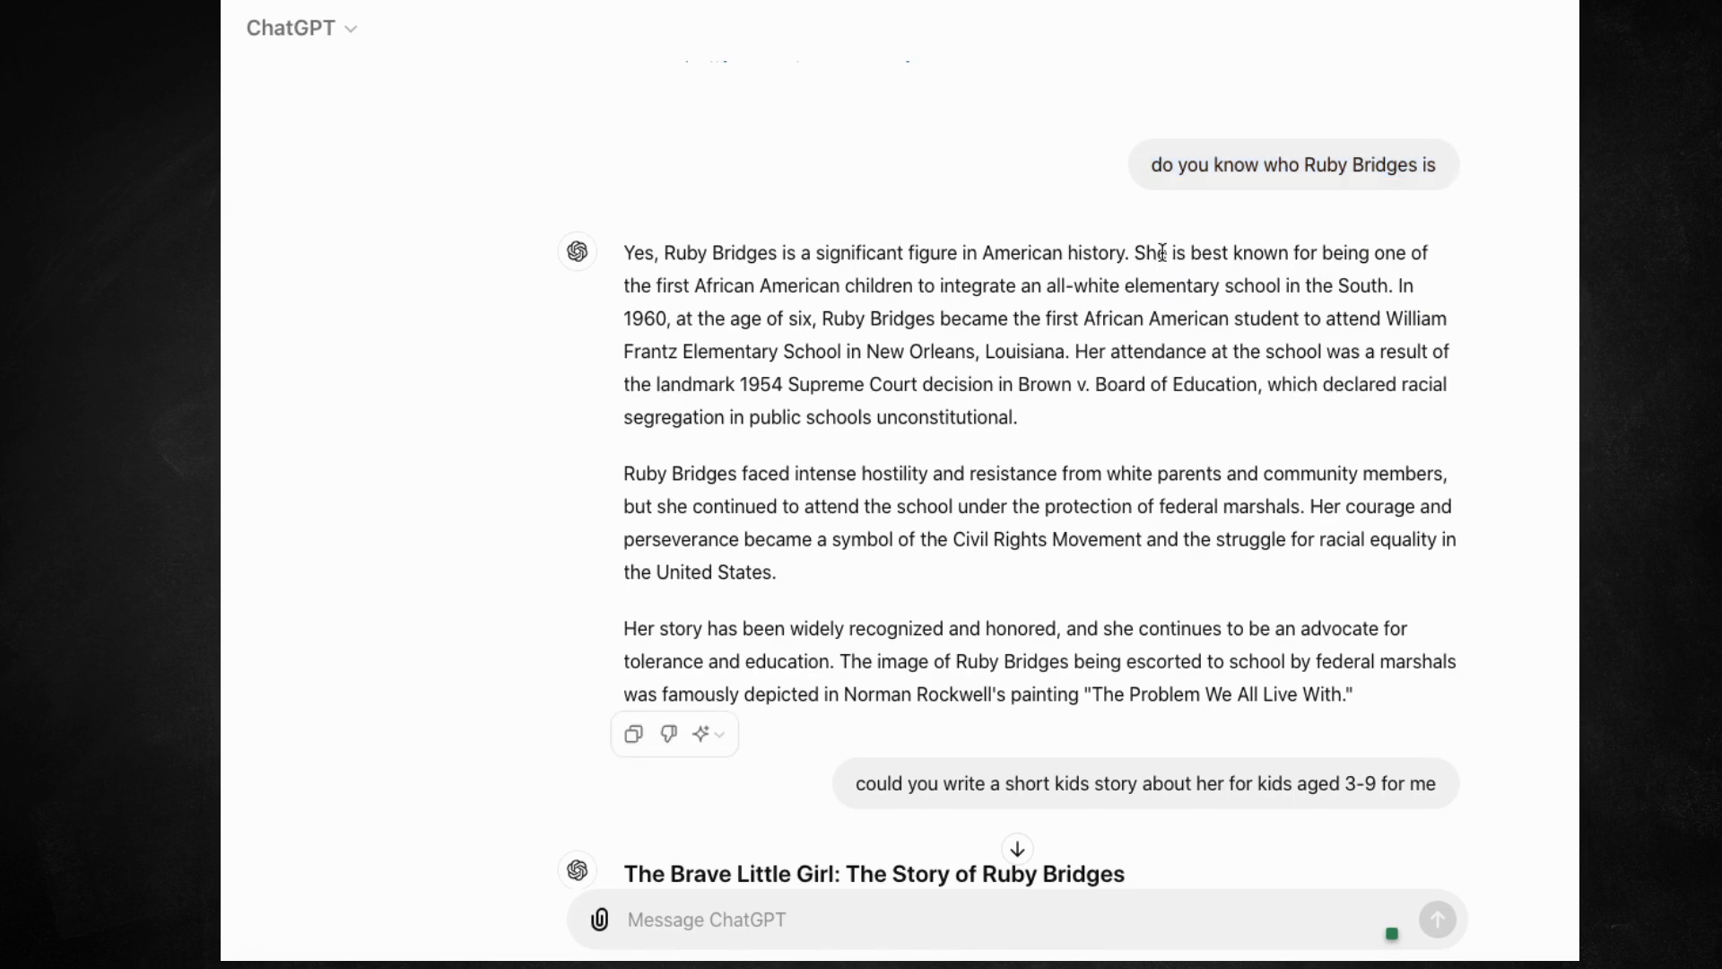
{"action": "left_click_drag", "start_coordinate": [1135, 252], "coordinate": [1392, 286]}
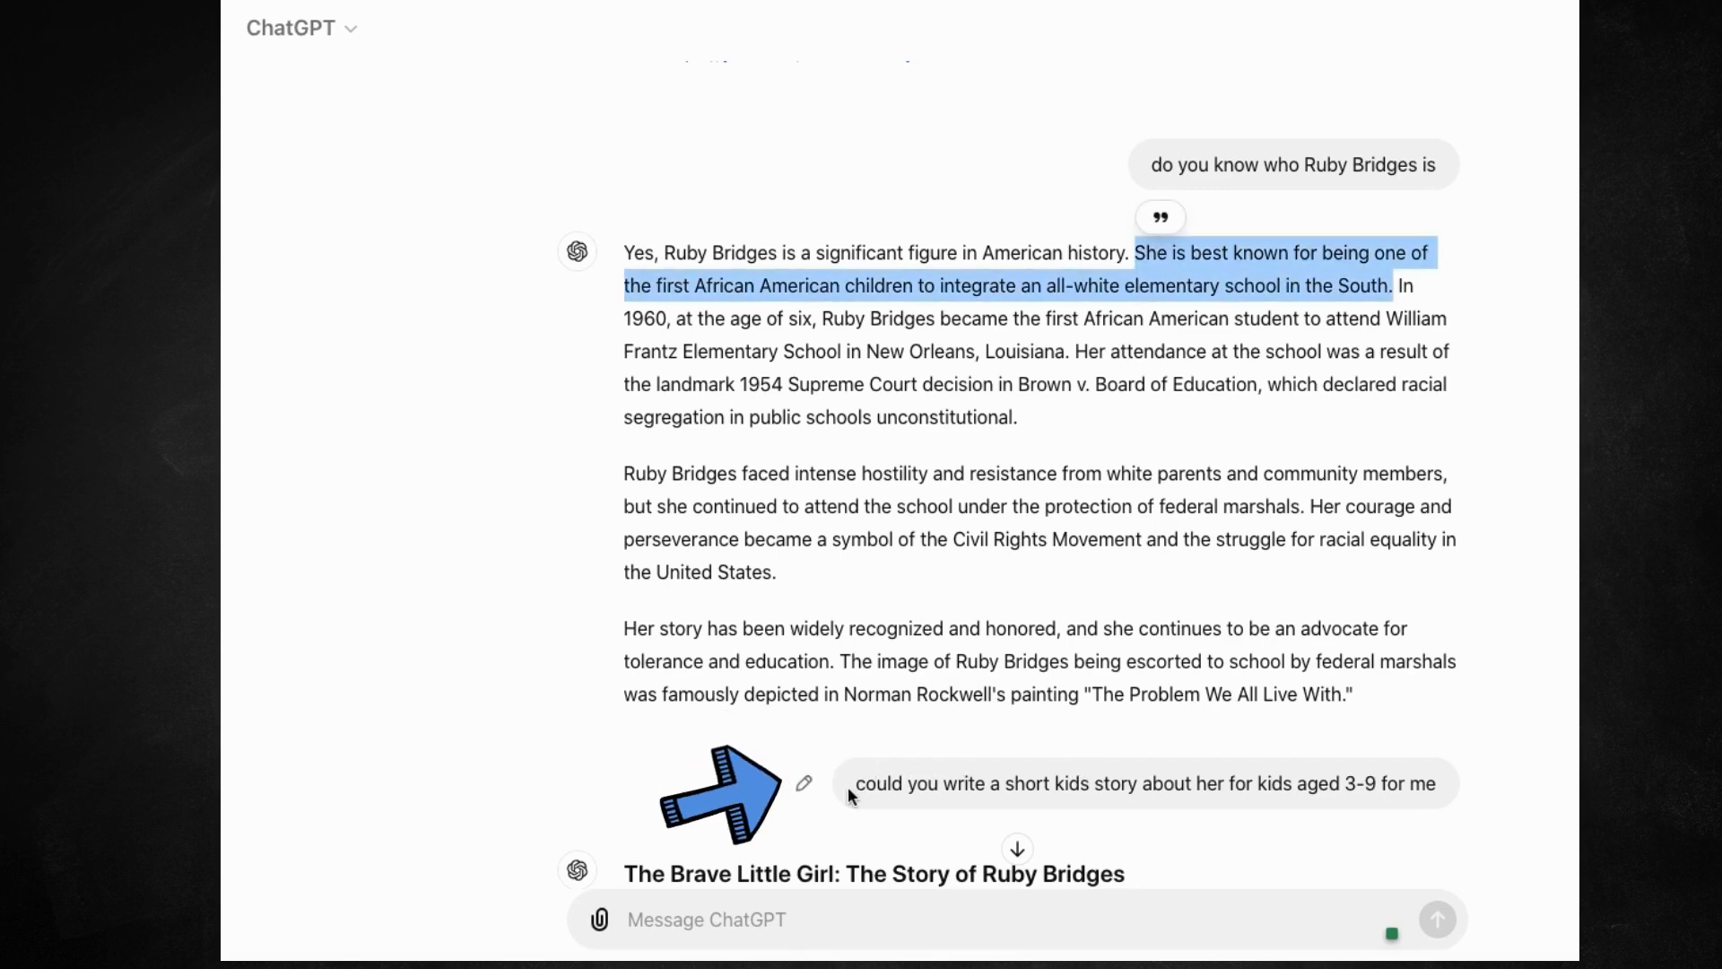
{"action": "left_click_drag", "start_coordinate": [853, 784], "coordinate": [1439, 794]}
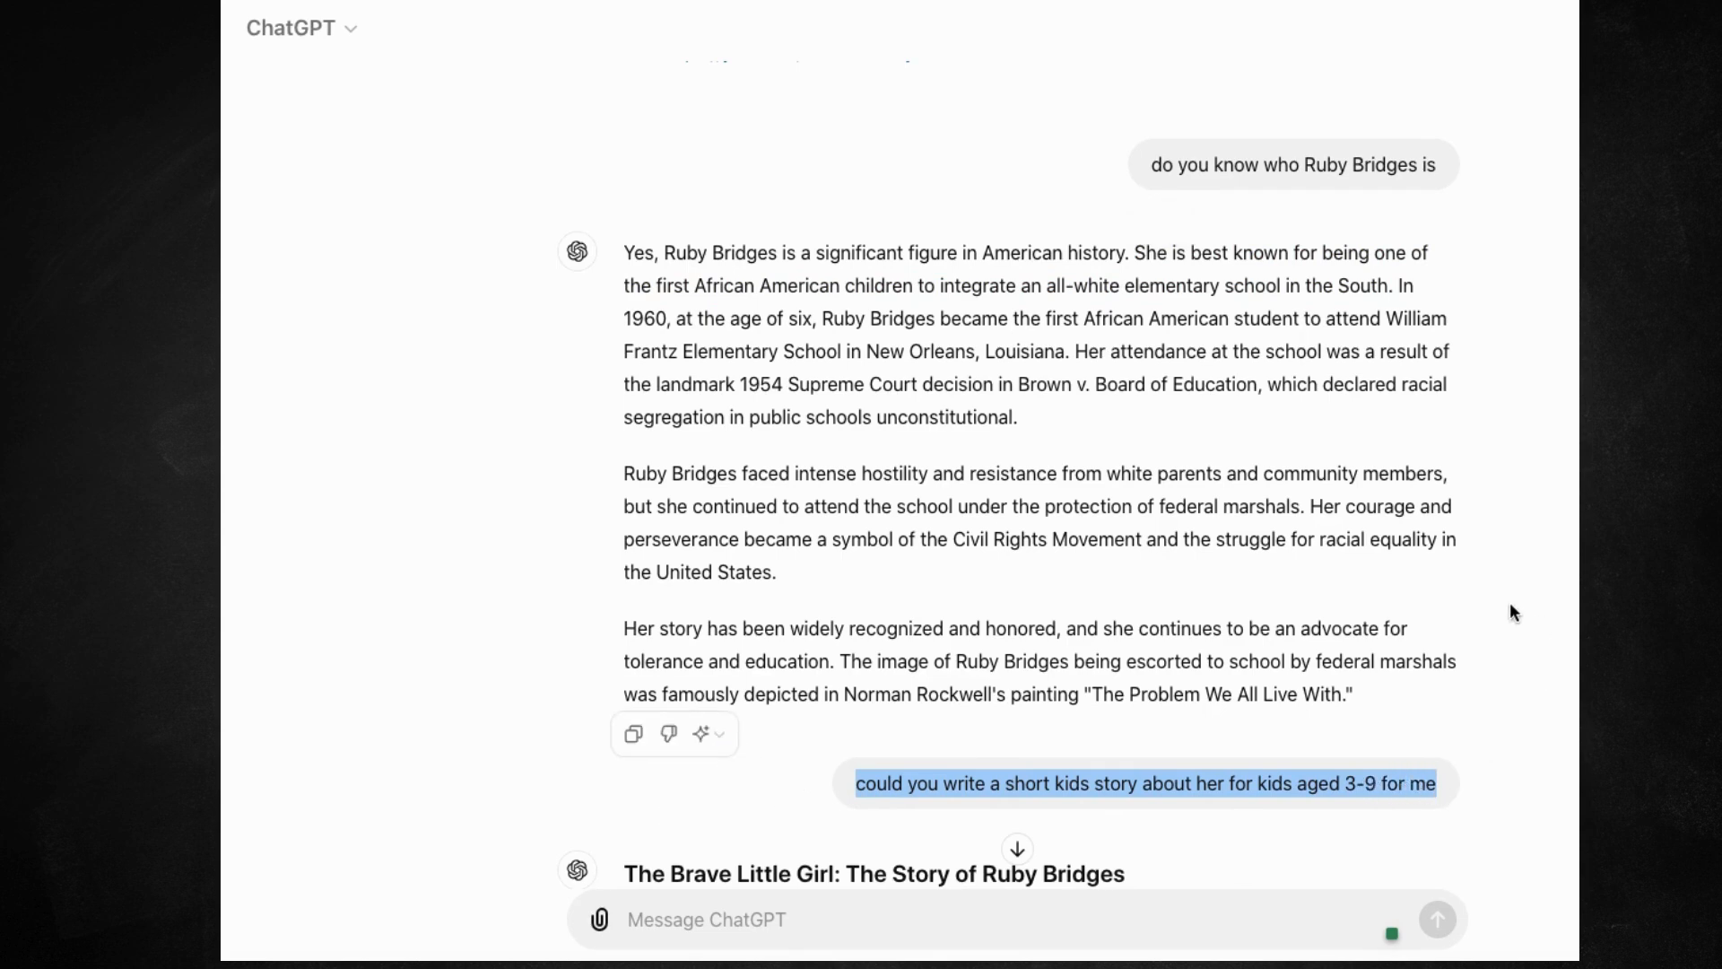
{"action": "left_click", "coordinate": [1496, 660]}
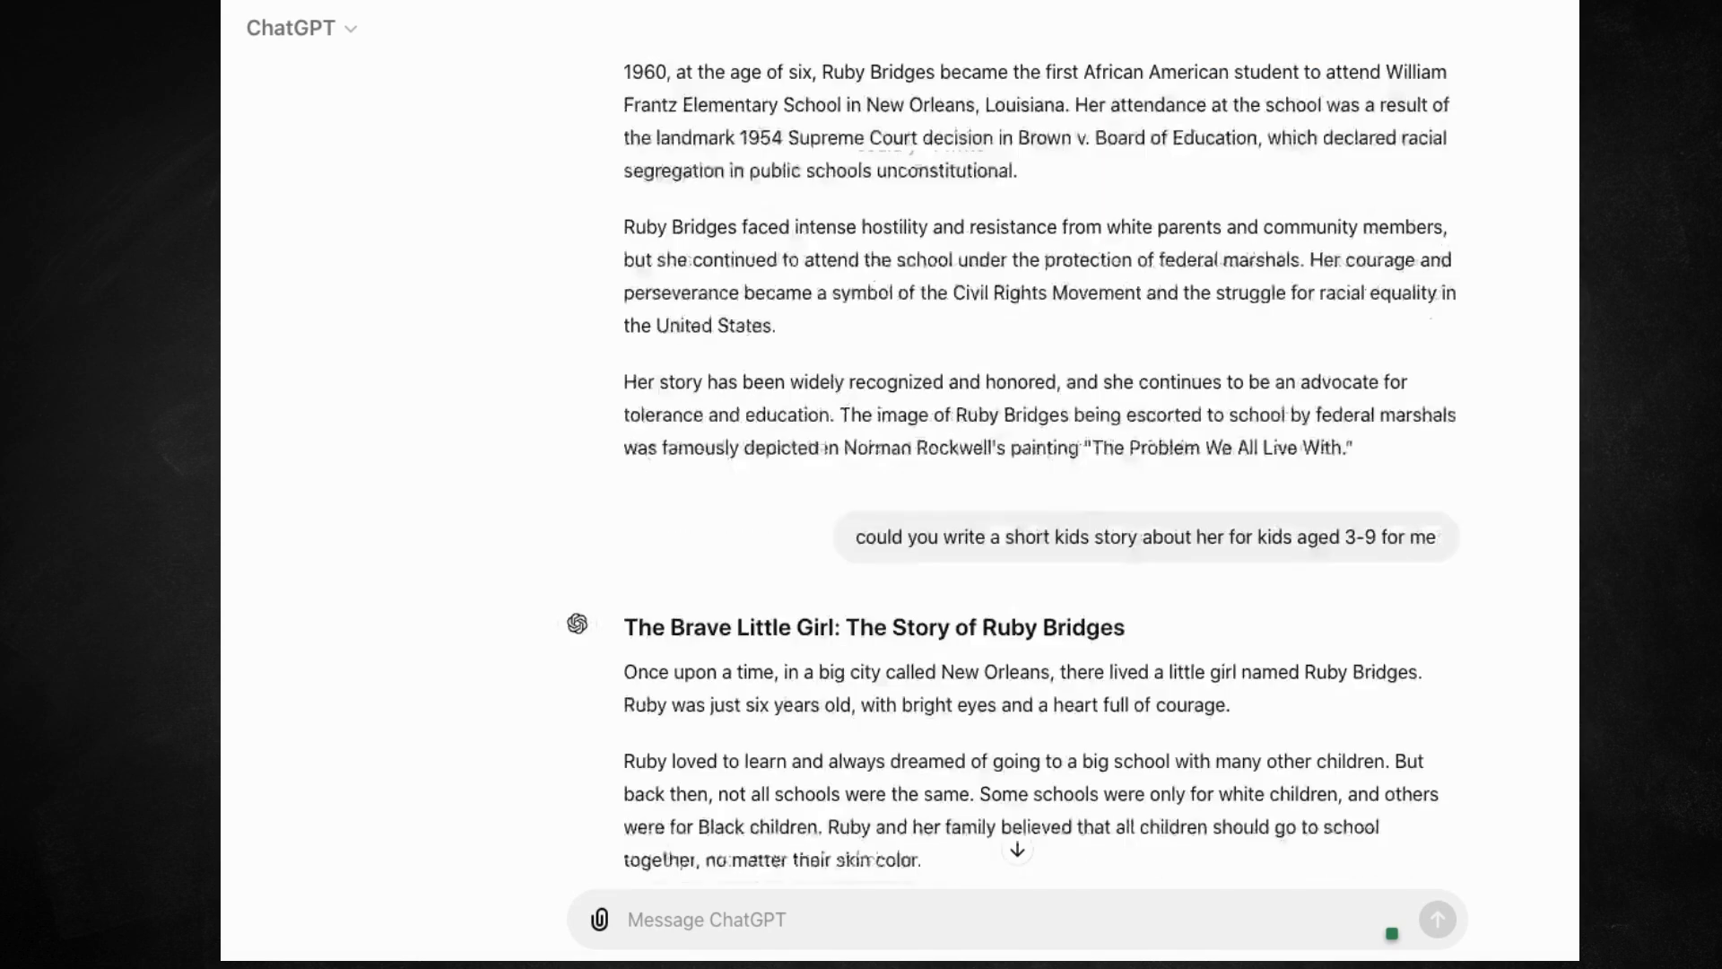
{"action": "scroll", "coordinate": [1013, 485], "scroll_direction": "down", "scroll_amount": 9}
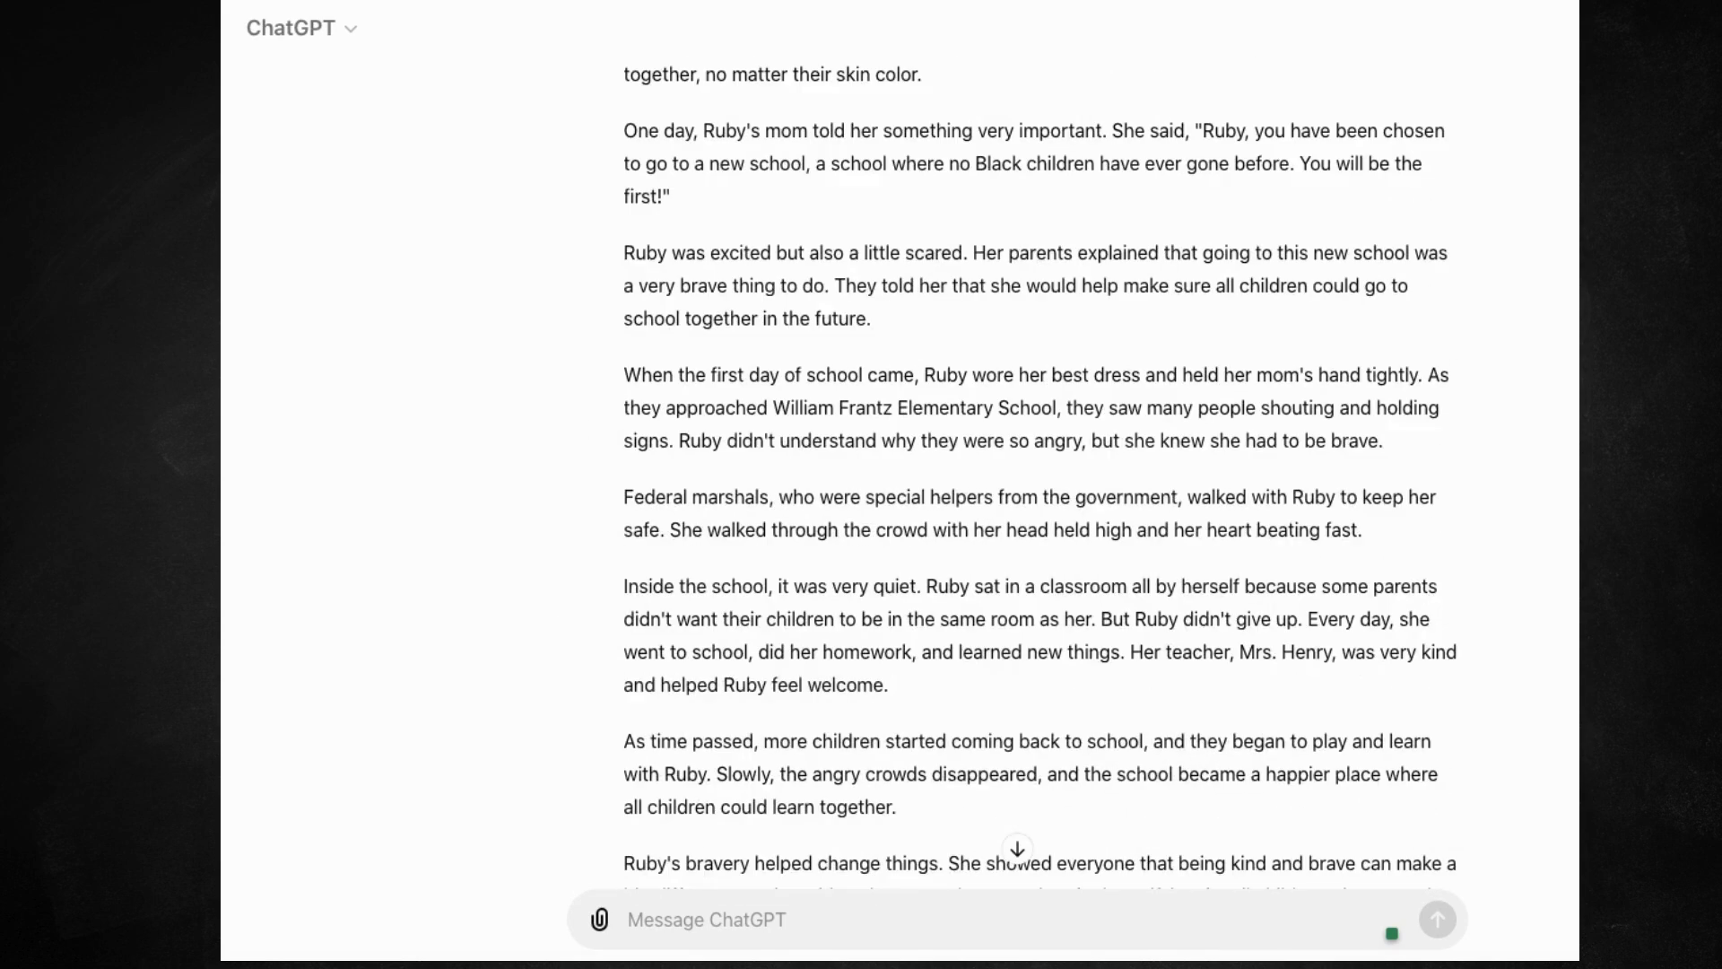
{"action": "scroll", "coordinate": [1014, 484], "scroll_direction": "up", "scroll_amount": 3}
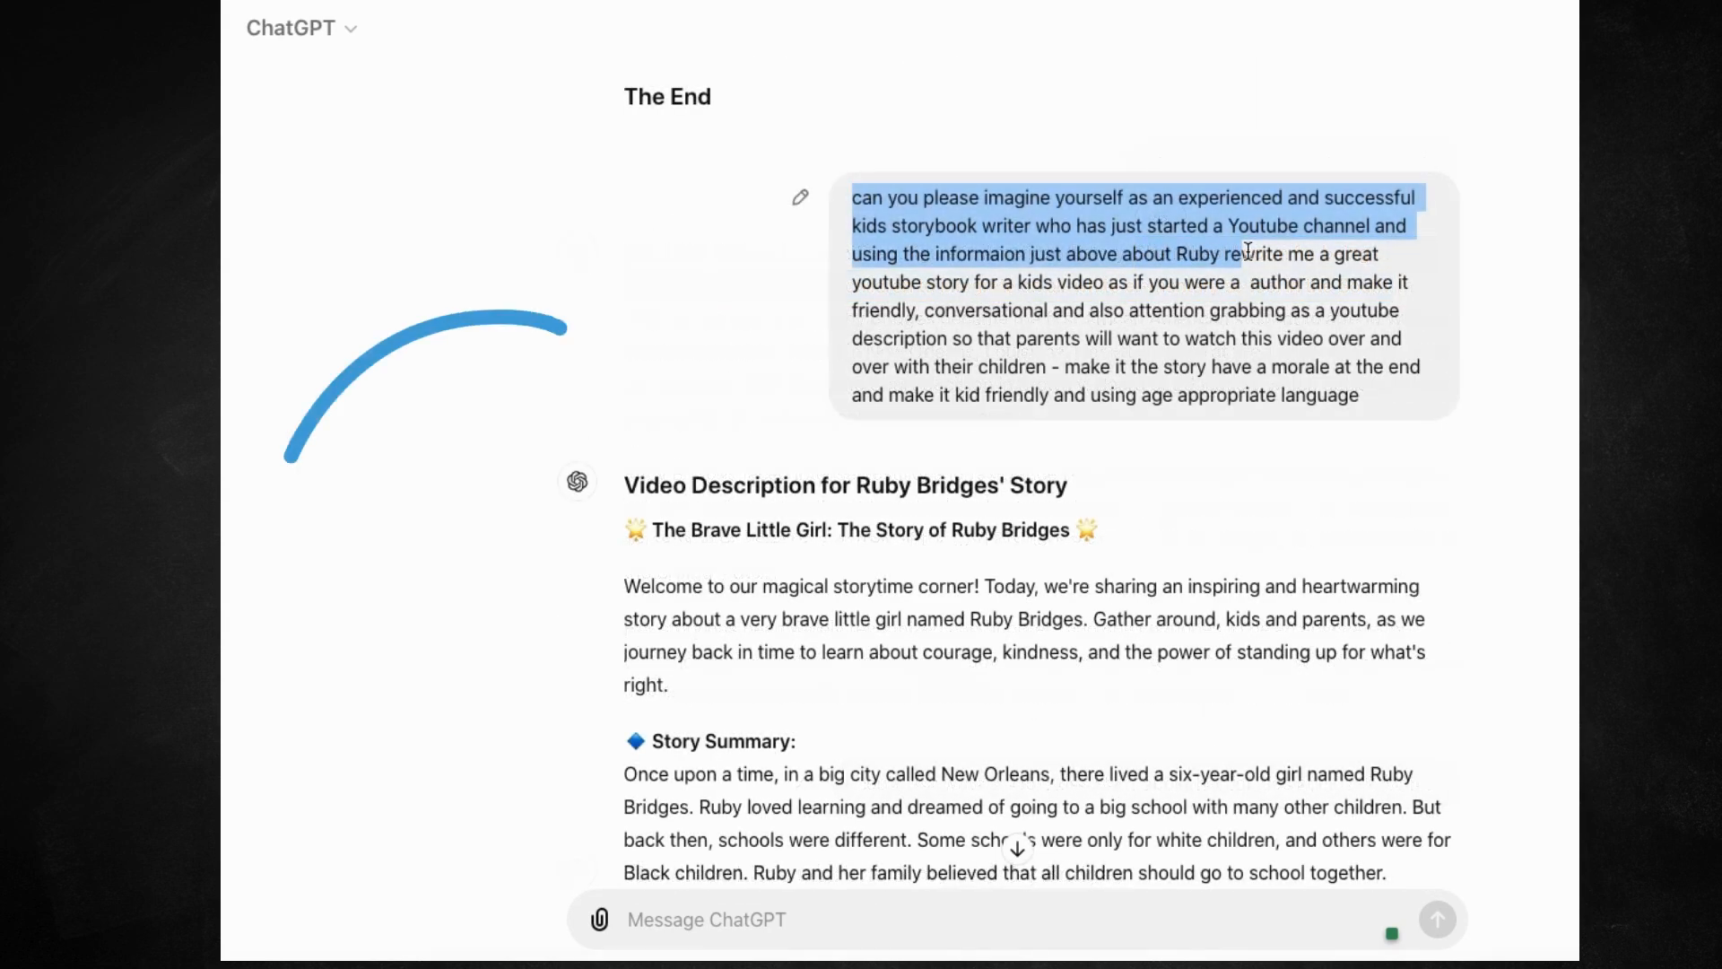
{"action": "left_click_drag", "start_coordinate": [1248, 252], "coordinate": [1298, 302]}
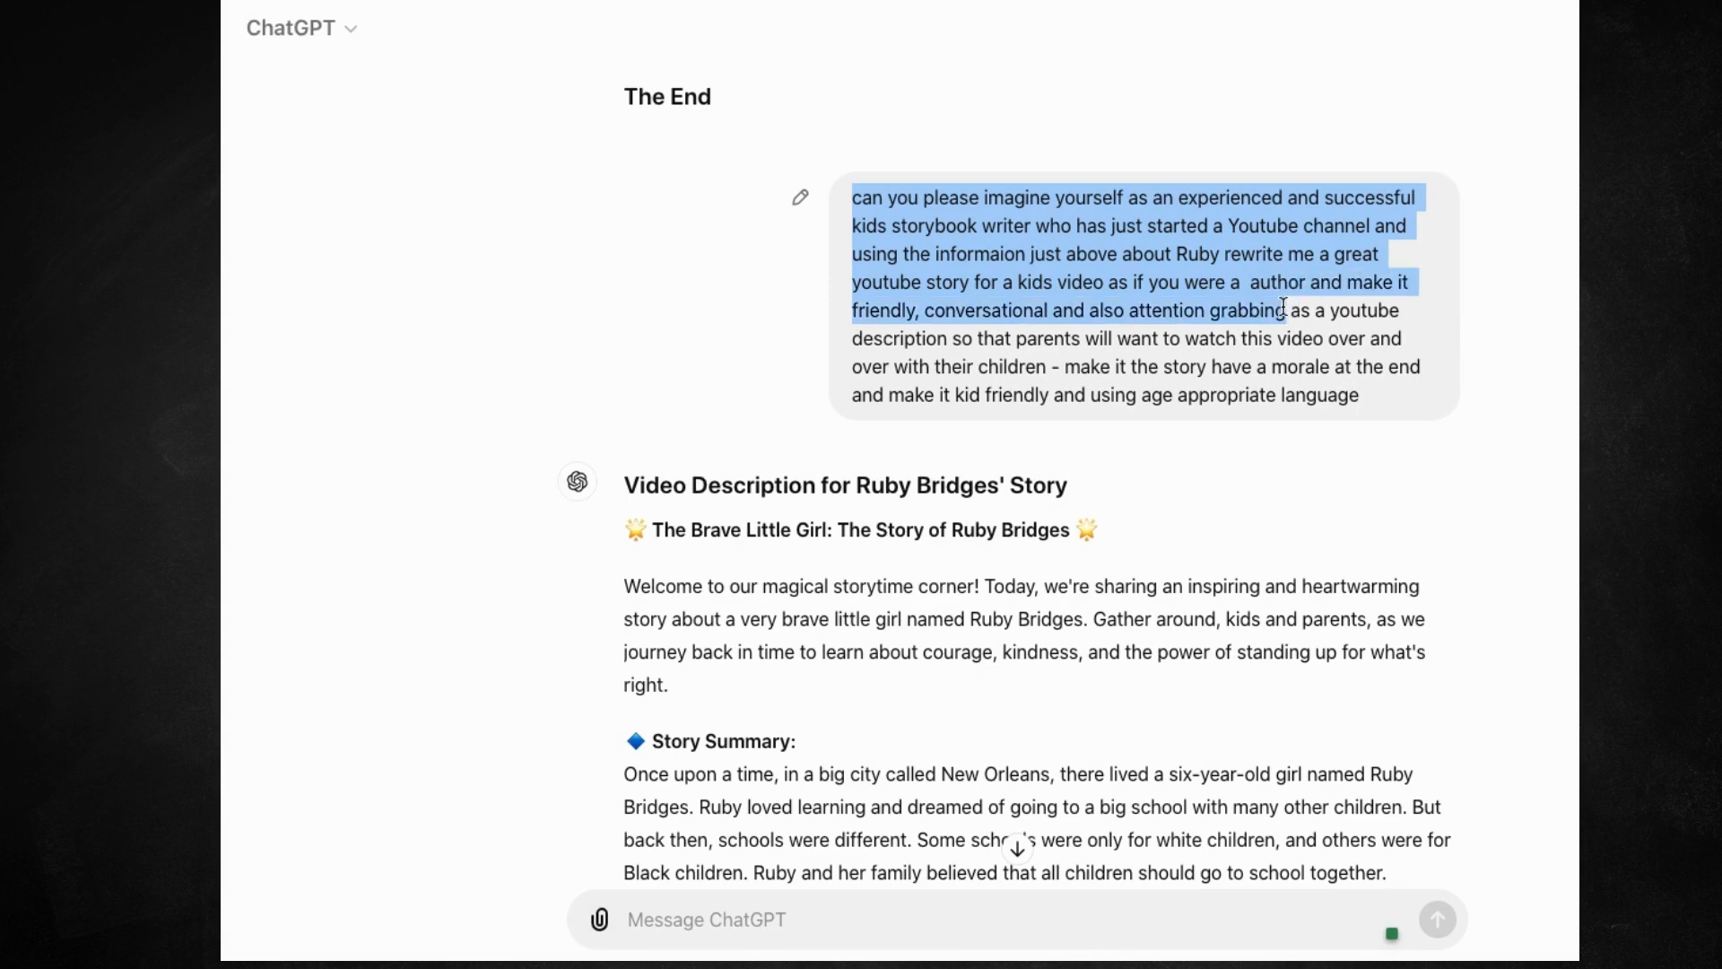
{"action": "left_click", "coordinate": [1475, 415]}
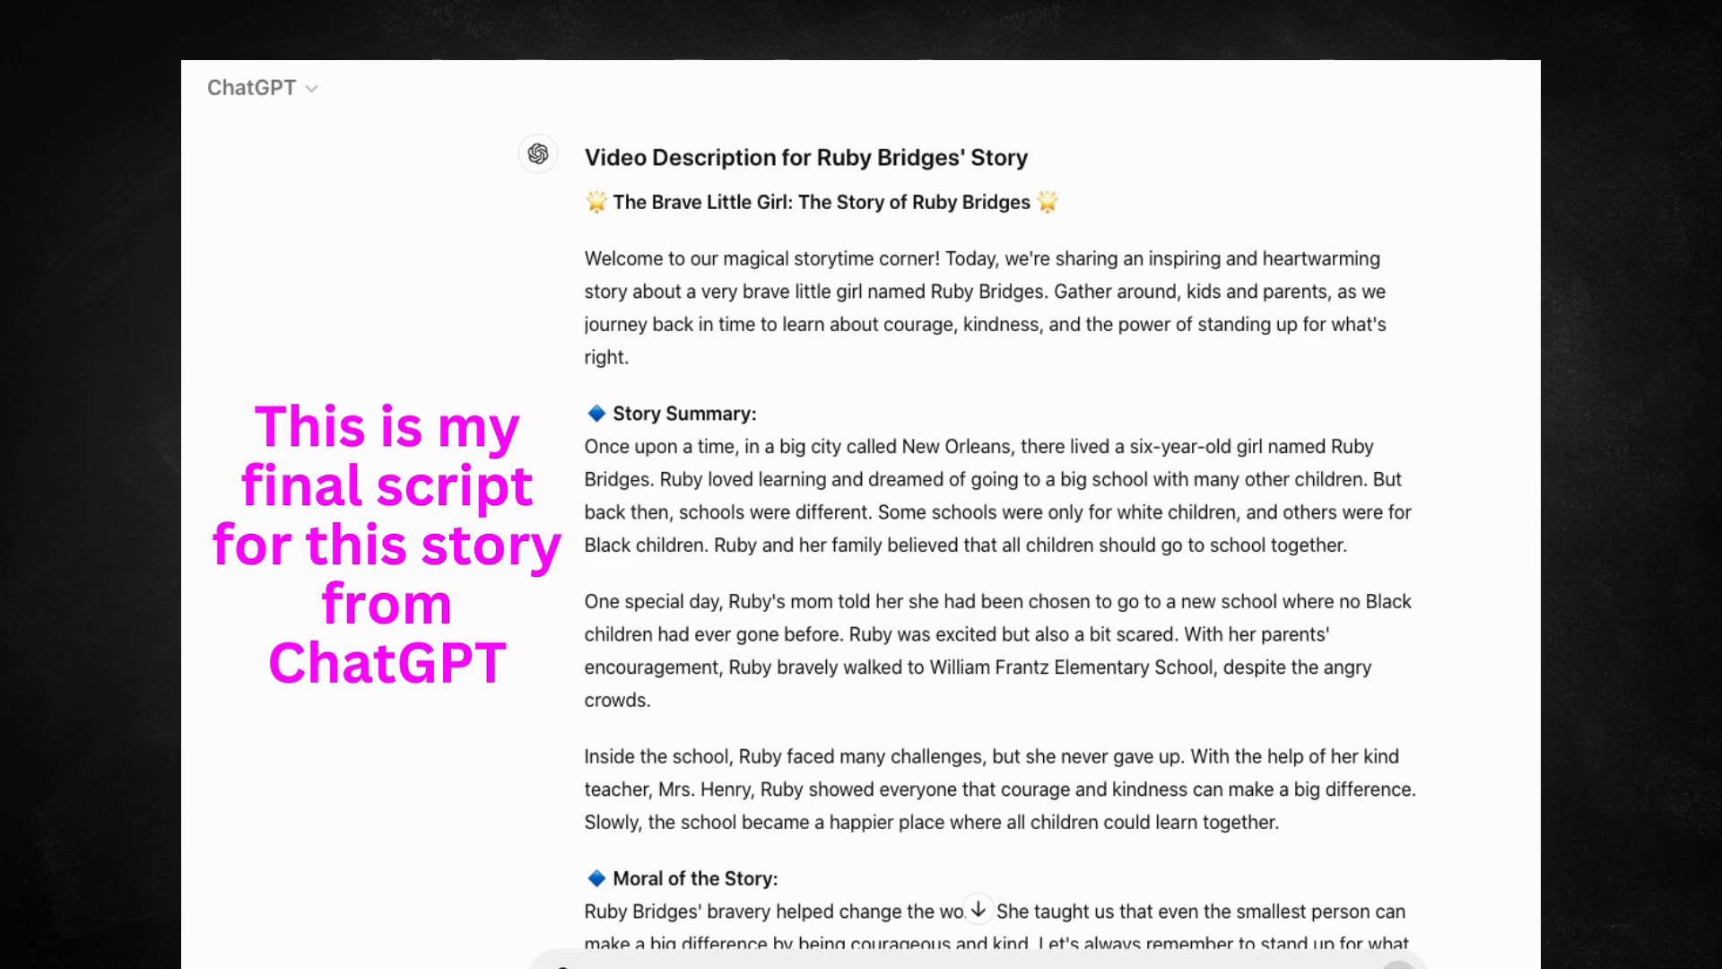
{"action": "scroll", "coordinate": [1000, 538], "scroll_direction": "up", "scroll_amount": 1}
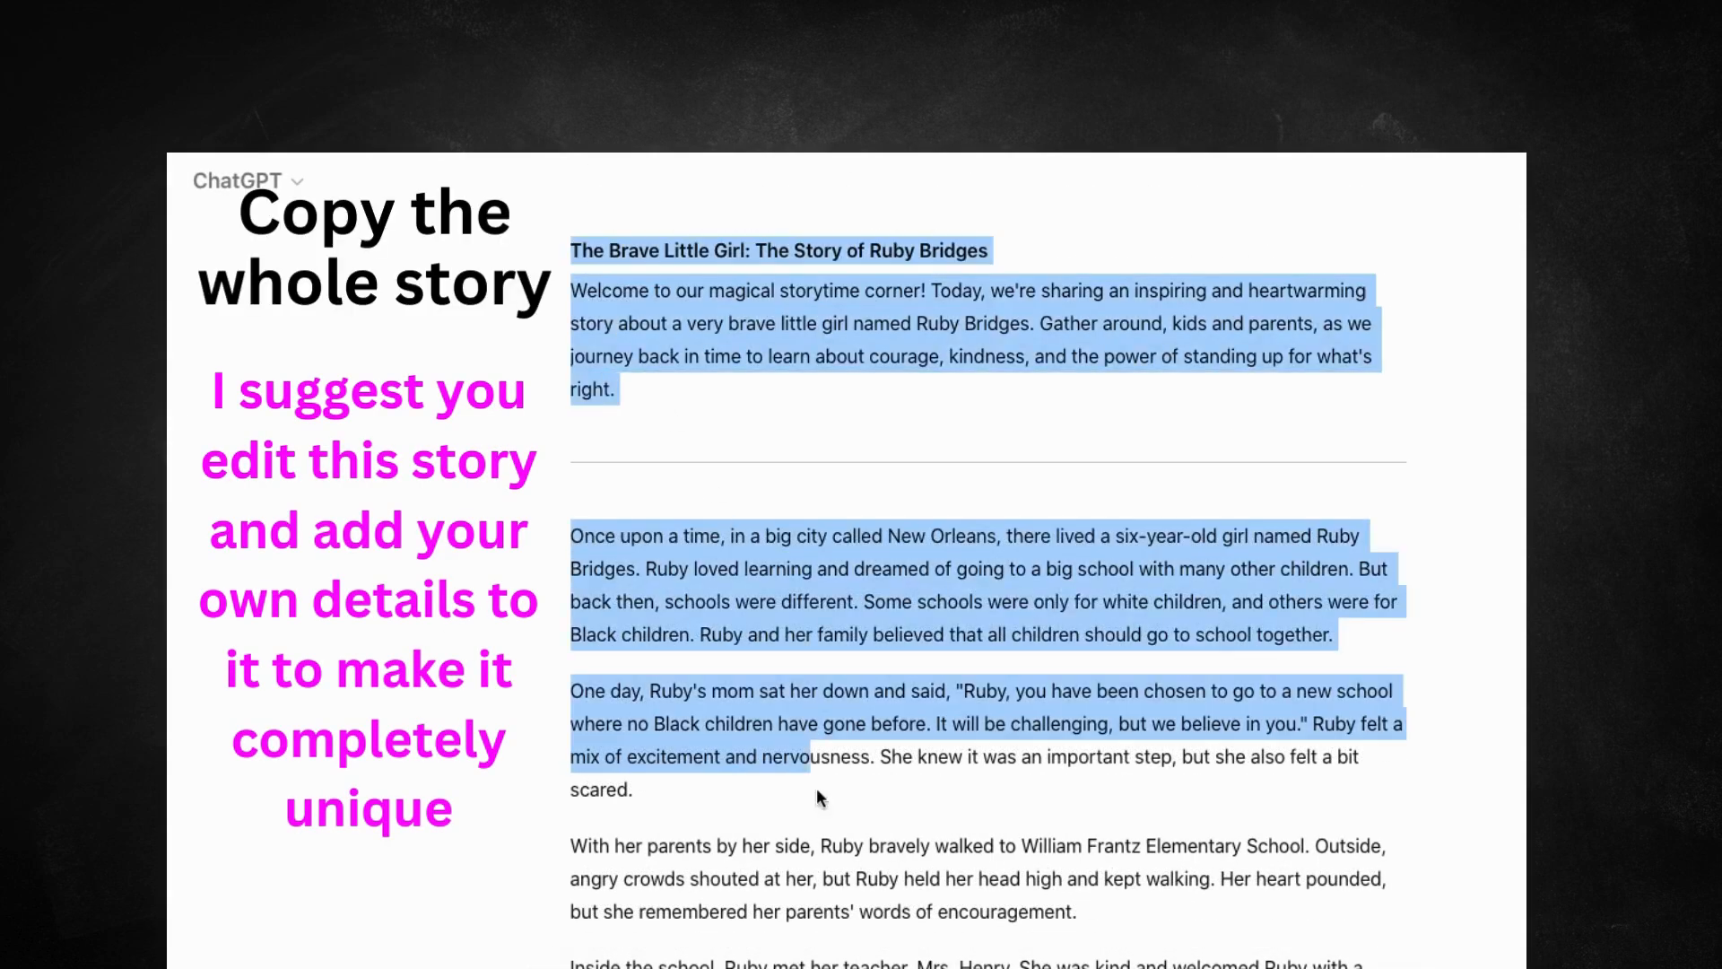
Step: Copy the whole story "The Brave Little Girl: The Story of Ruby Bridges", from its title through the closing moral paragraph
{"action": "left_click_drag", "start_coordinate": [818, 797], "coordinate": [978, 856]}
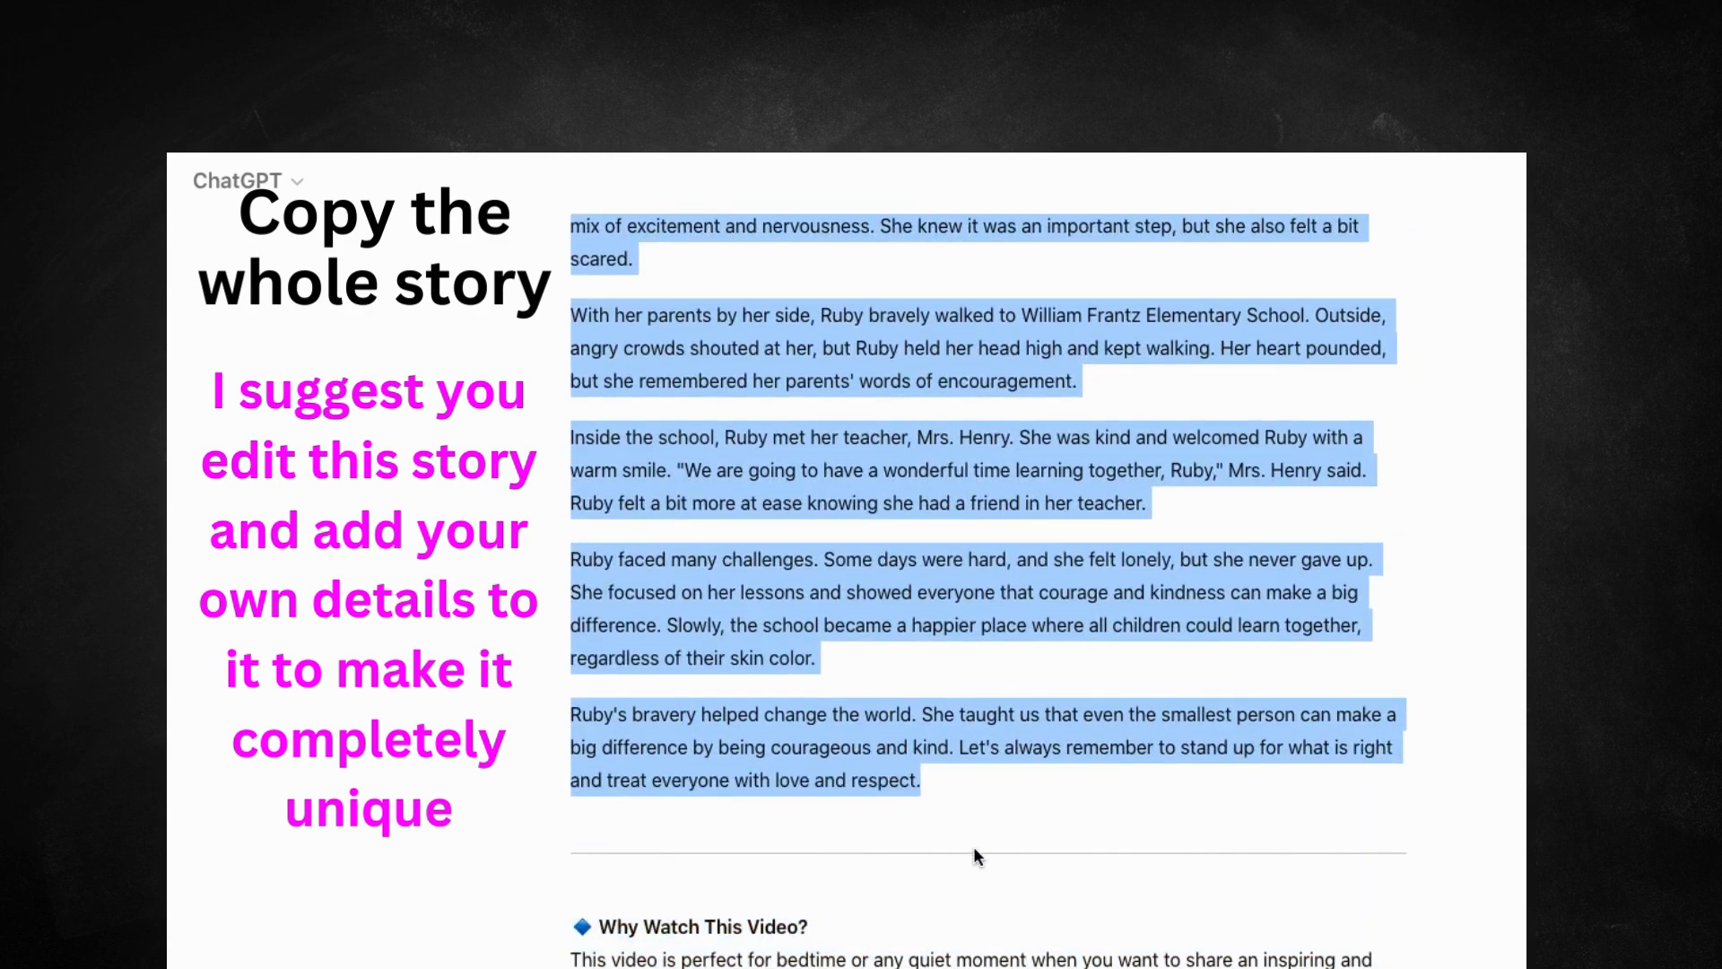
{"action": "scroll", "coordinate": [1047, 818], "scroll_direction": "down", "scroll_amount": 5}
{"action": "scroll", "coordinate": [1048, 818], "scroll_direction": "up", "scroll_amount": 6}
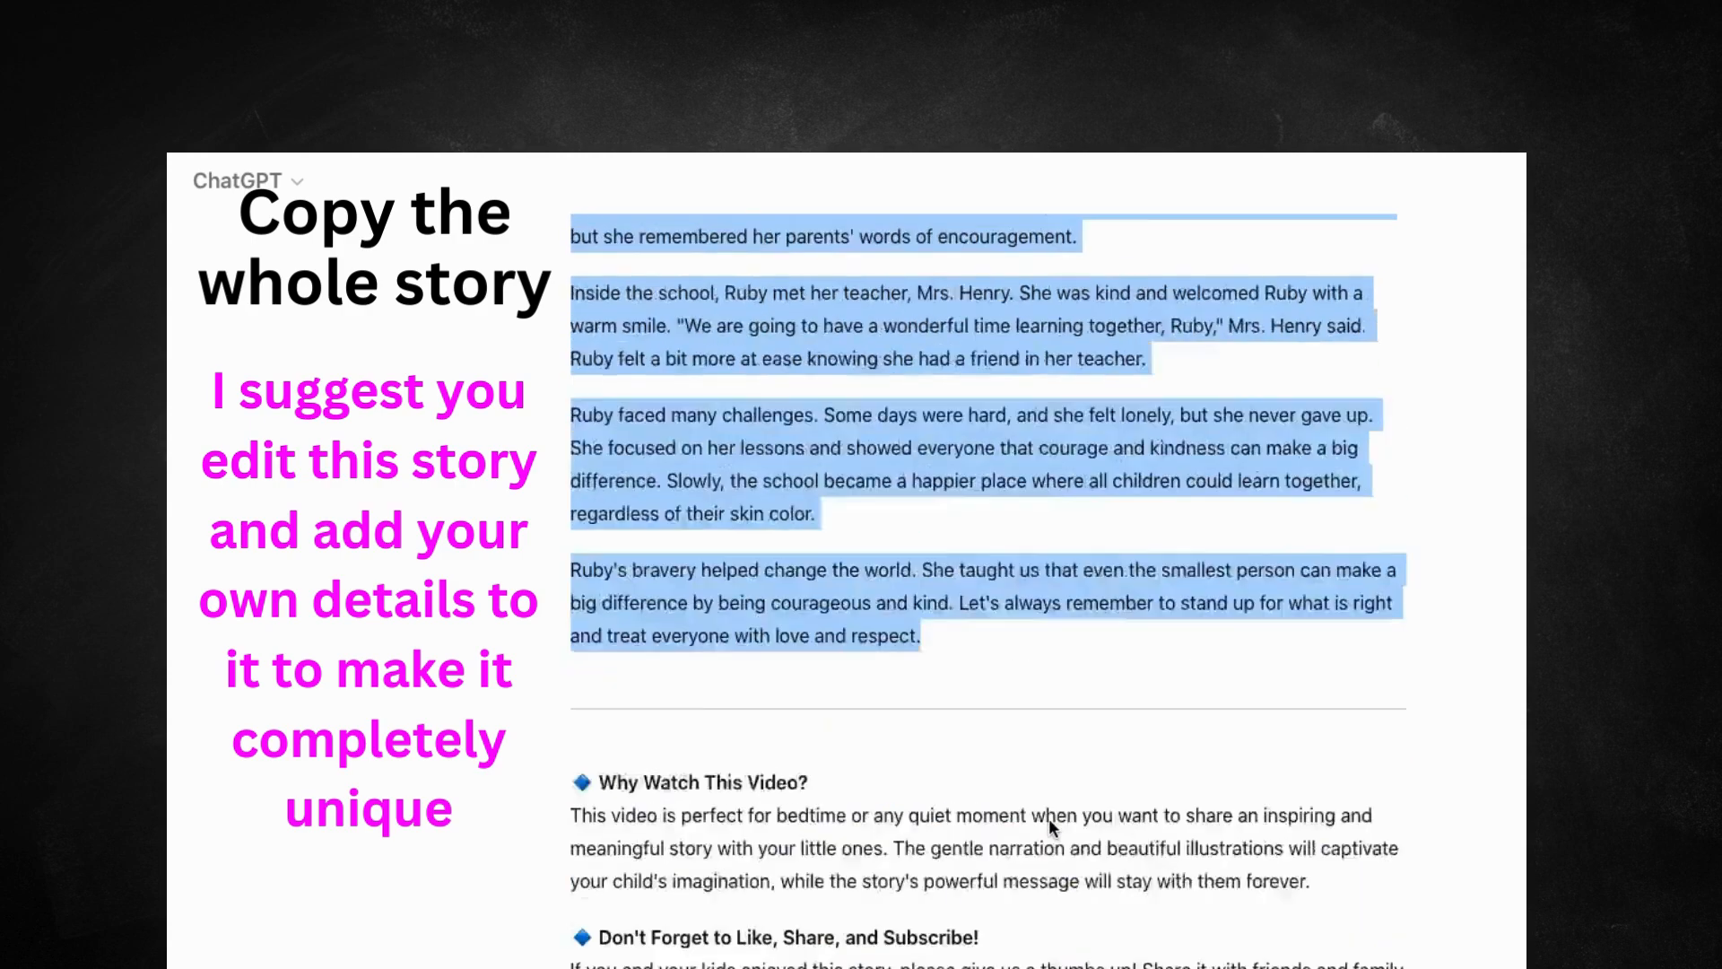
{"action": "scroll", "coordinate": [1048, 818], "scroll_direction": "up", "scroll_amount": 1}
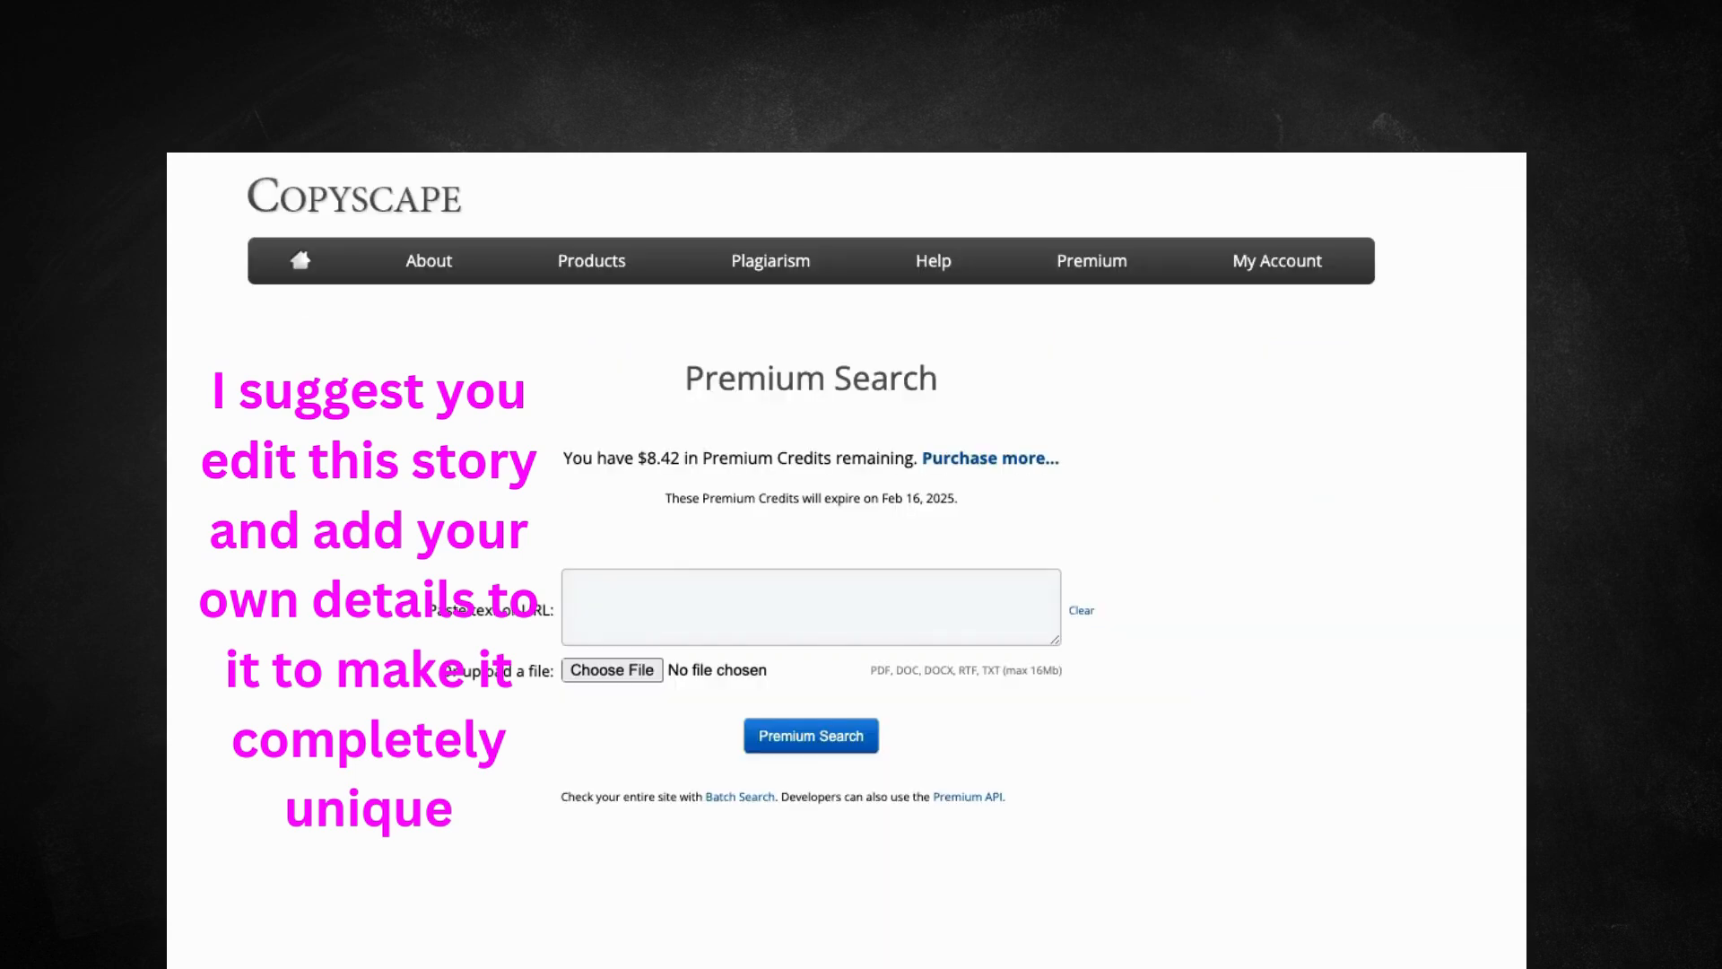
Step: Switch to Copyscape and run a Premium Search on the copied Ruby Bridges story to check its originality
{"action": "left_click", "coordinate": [893, 587]}
{"action": "key", "text": "super+v"}
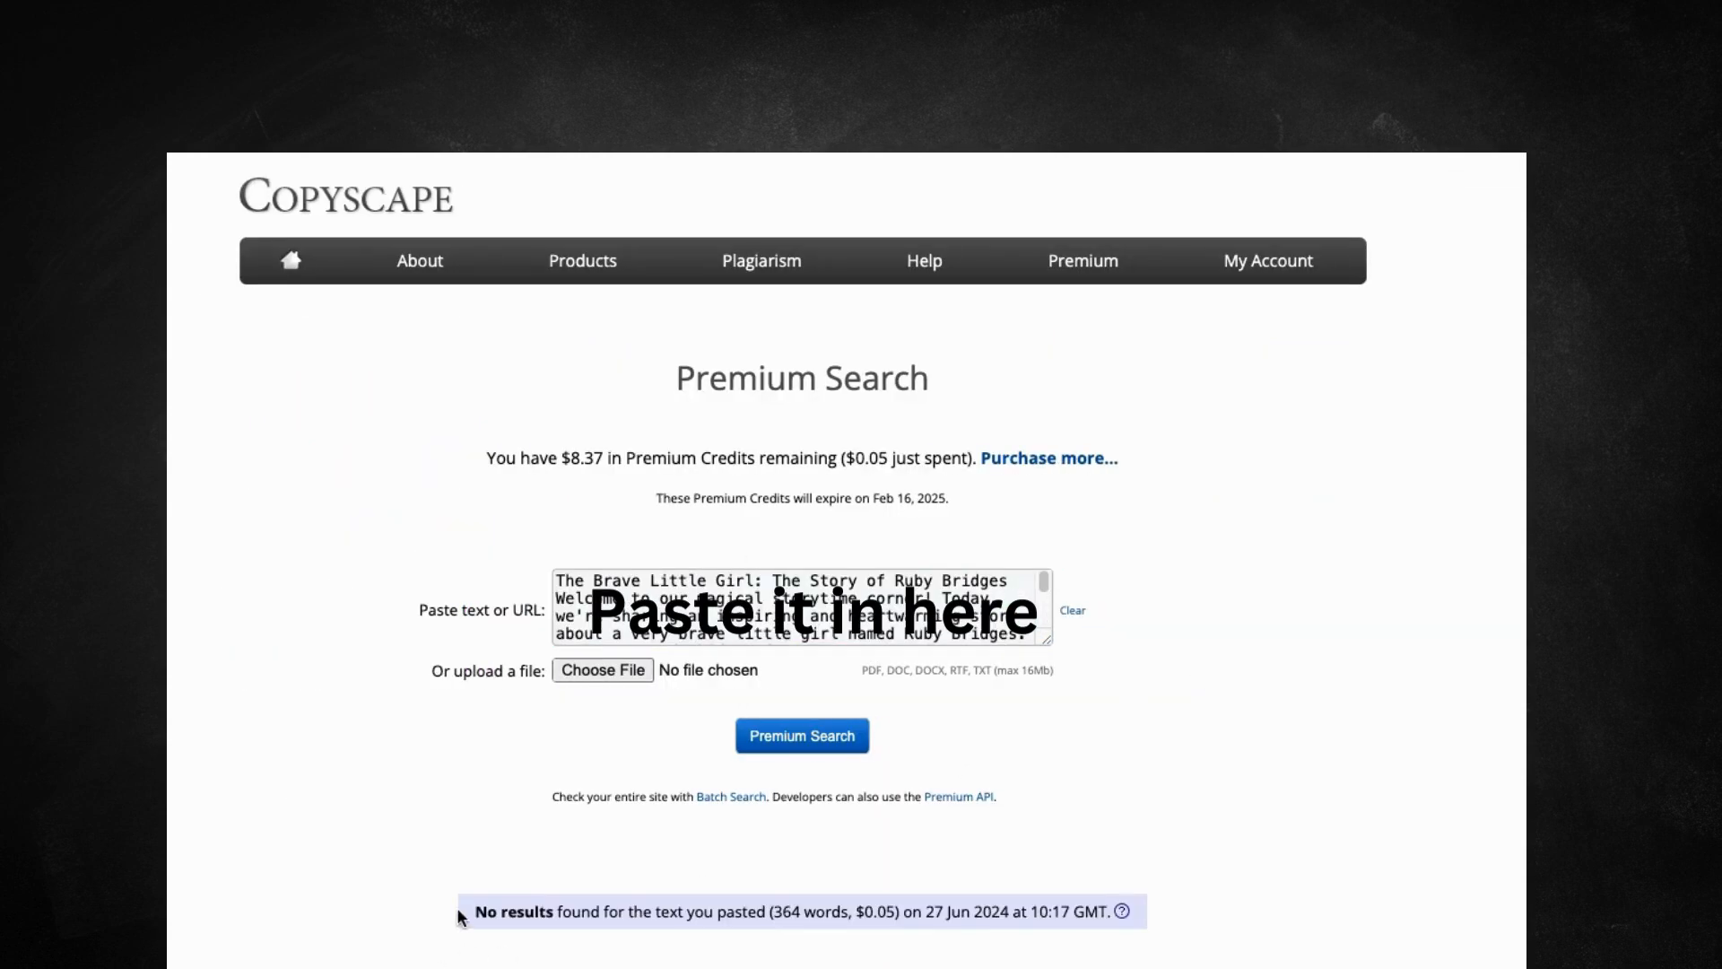
{"action": "left_click_drag", "start_coordinate": [460, 915], "coordinate": [1132, 914]}
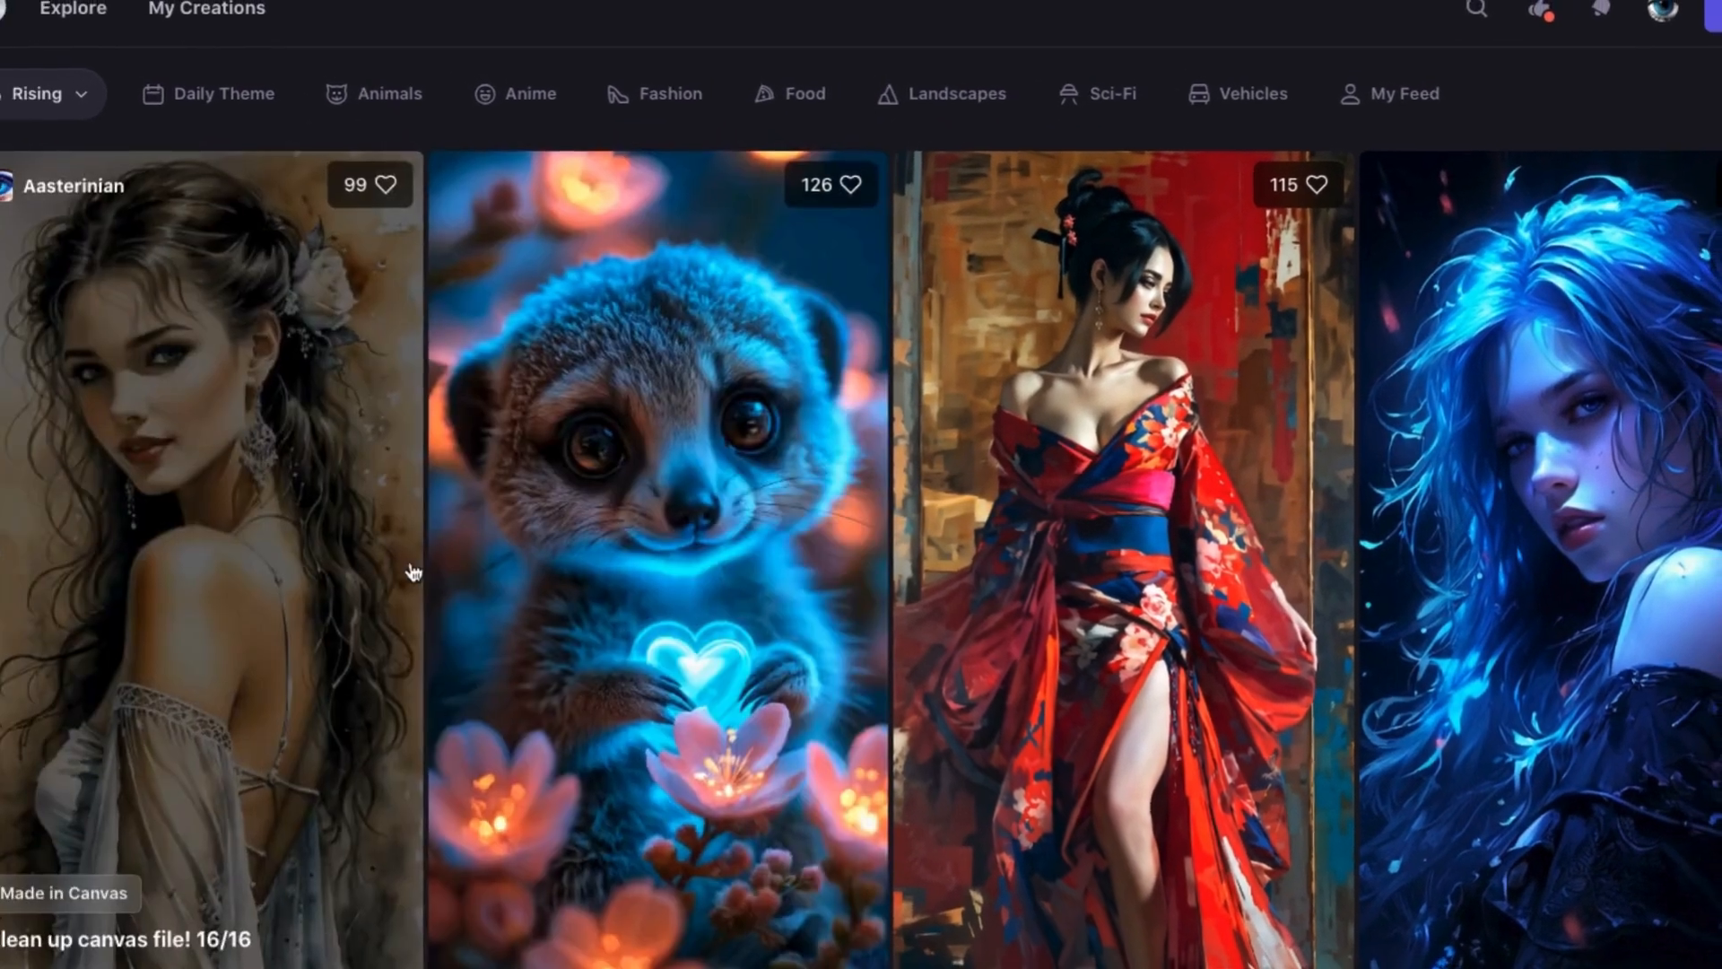
Step: Switch to the AI image generator and set the image filter to Blue Pencil XL
{"action": "scroll", "coordinate": [413, 565], "scroll_direction": "down", "scroll_amount": 10}
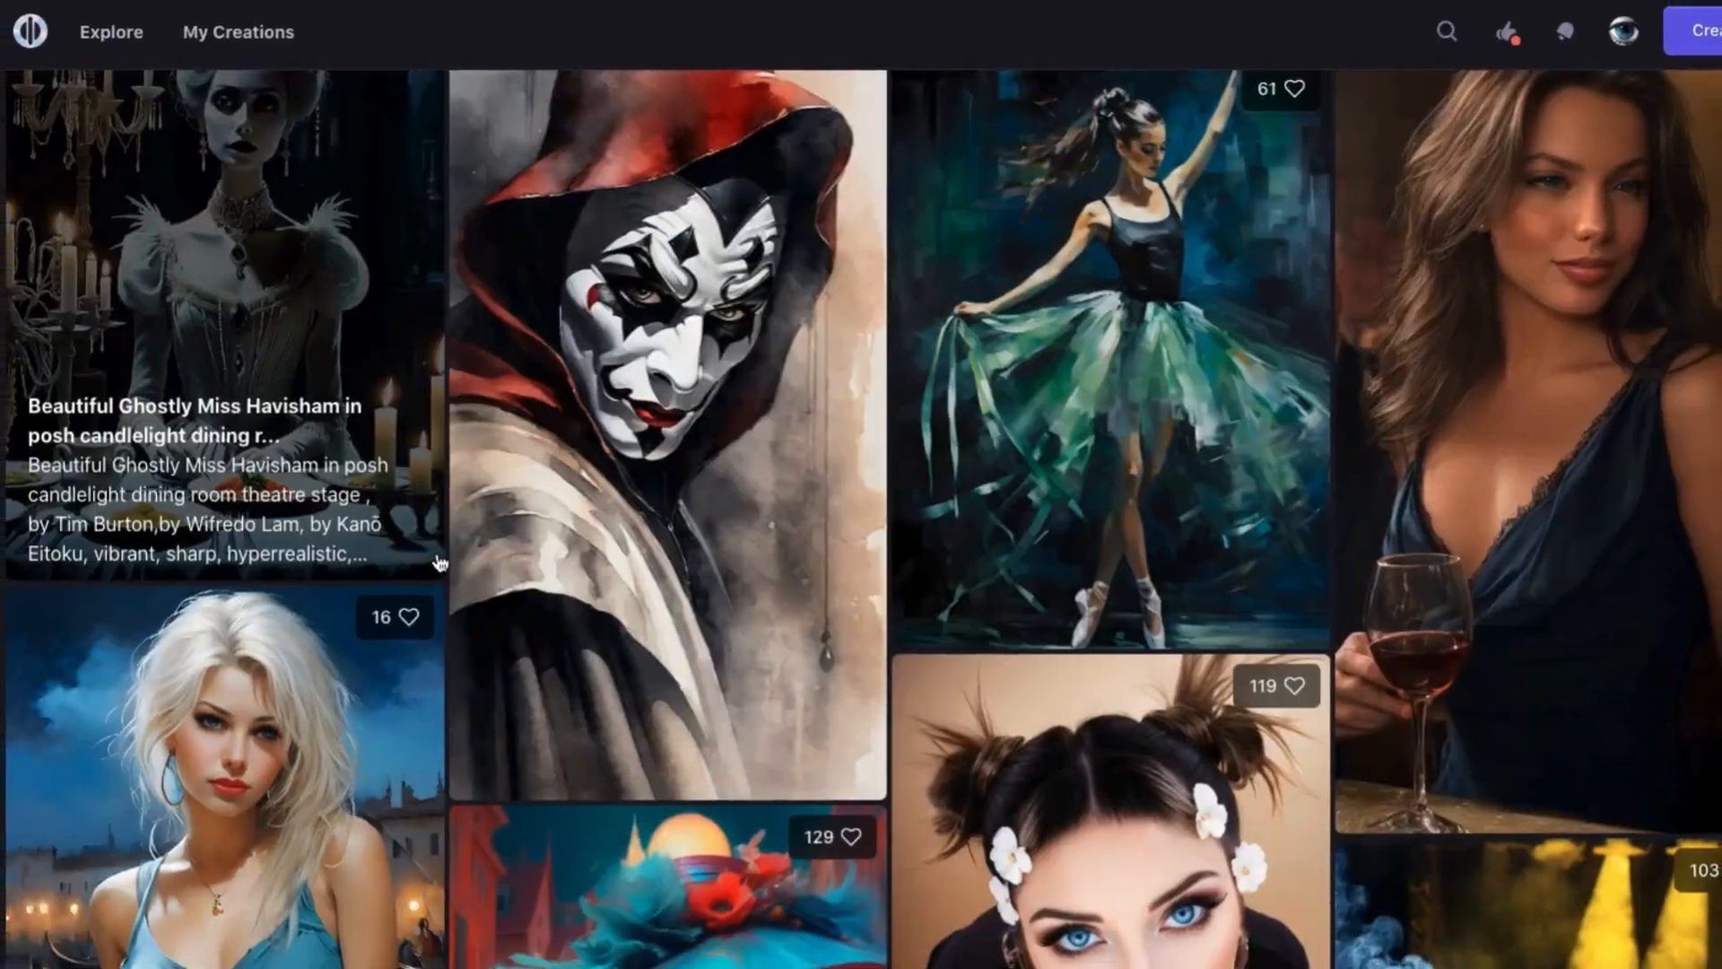
{"action": "scroll", "coordinate": [432, 570], "scroll_direction": "up", "scroll_amount": 10}
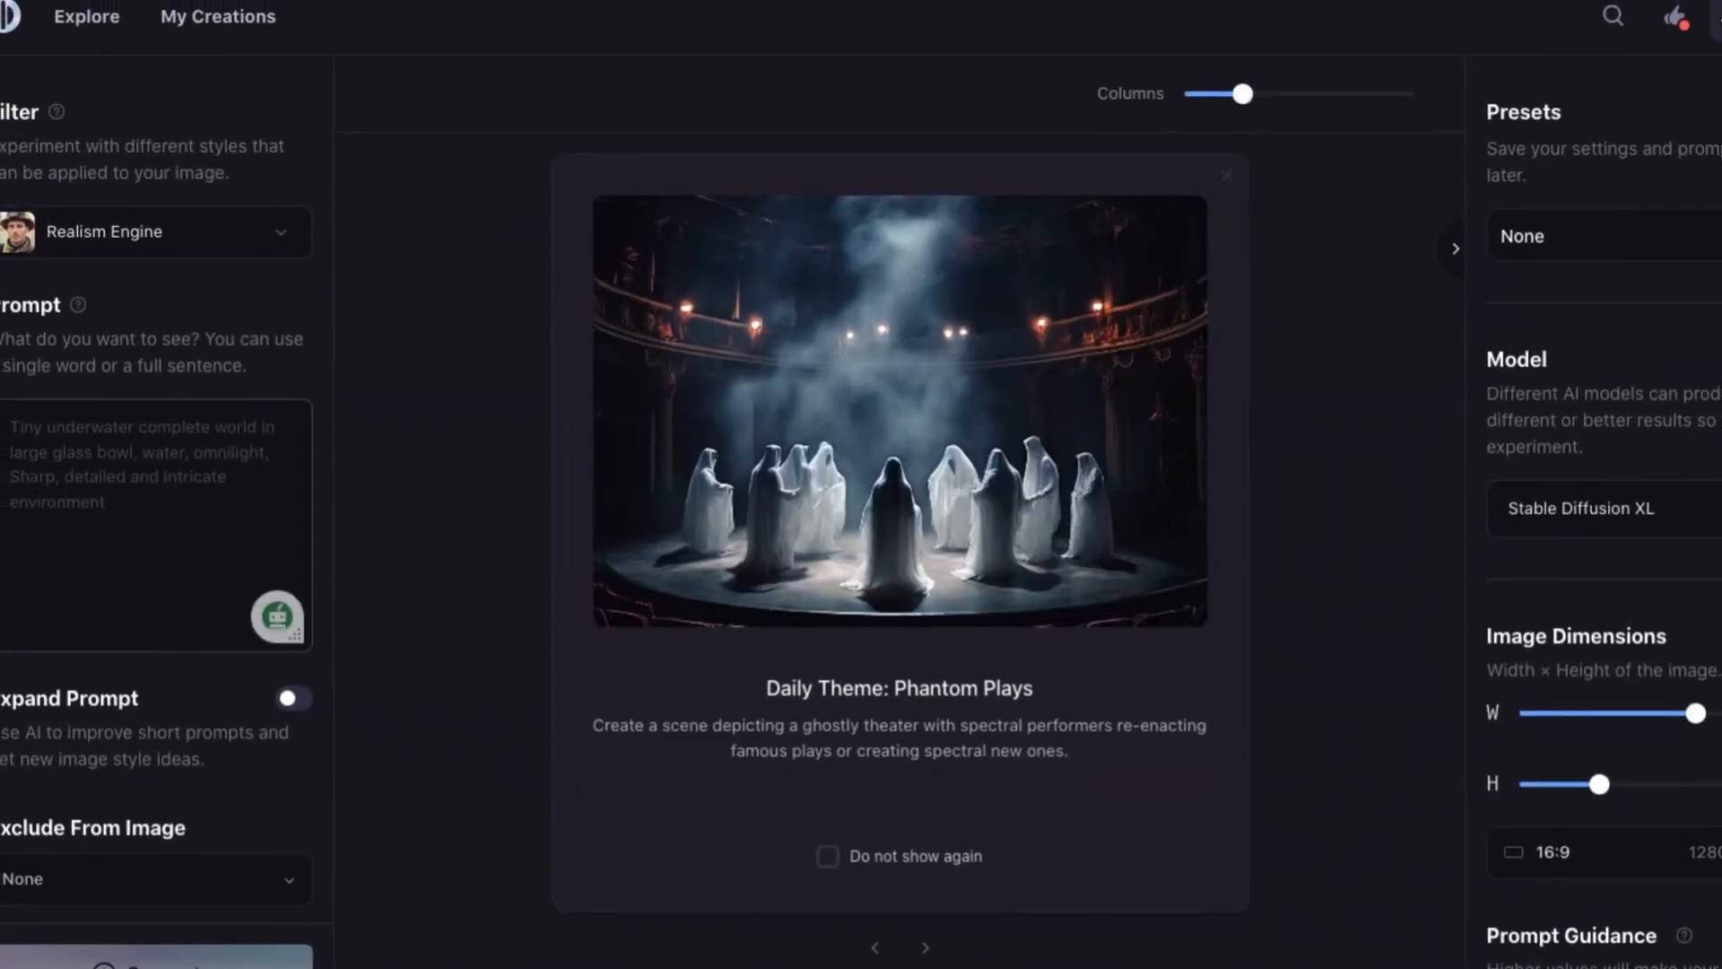
{"action": "left_click", "coordinate": [288, 238]}
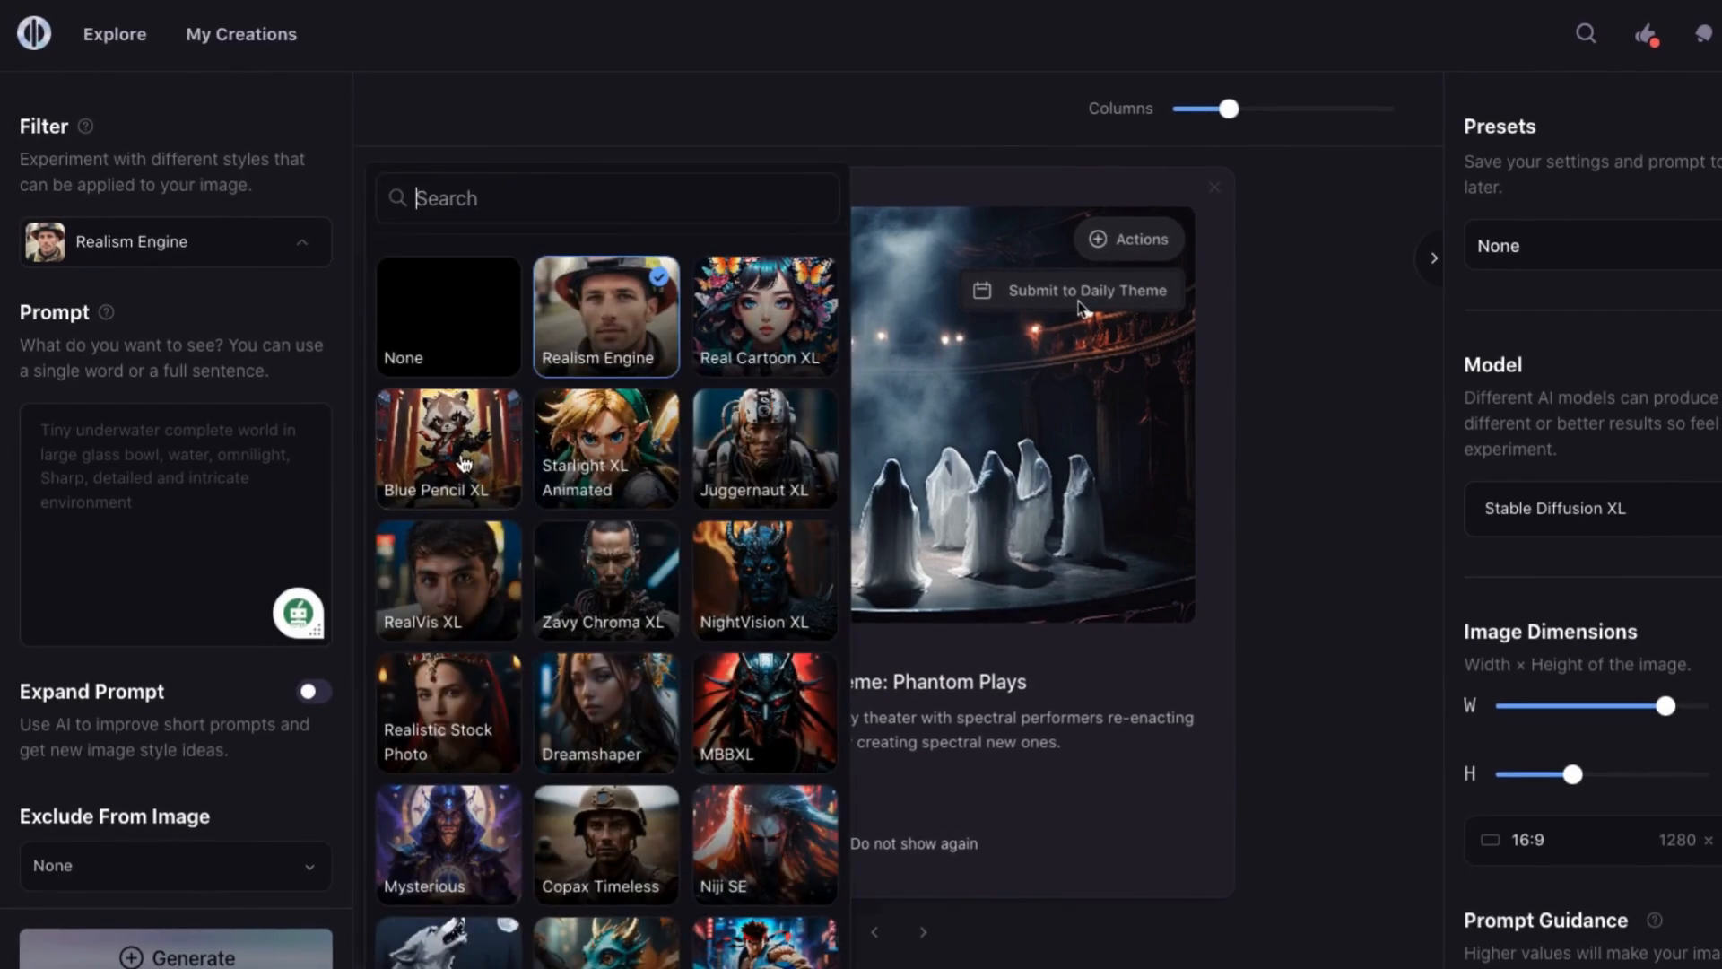
{"action": "left_click", "coordinate": [464, 460]}
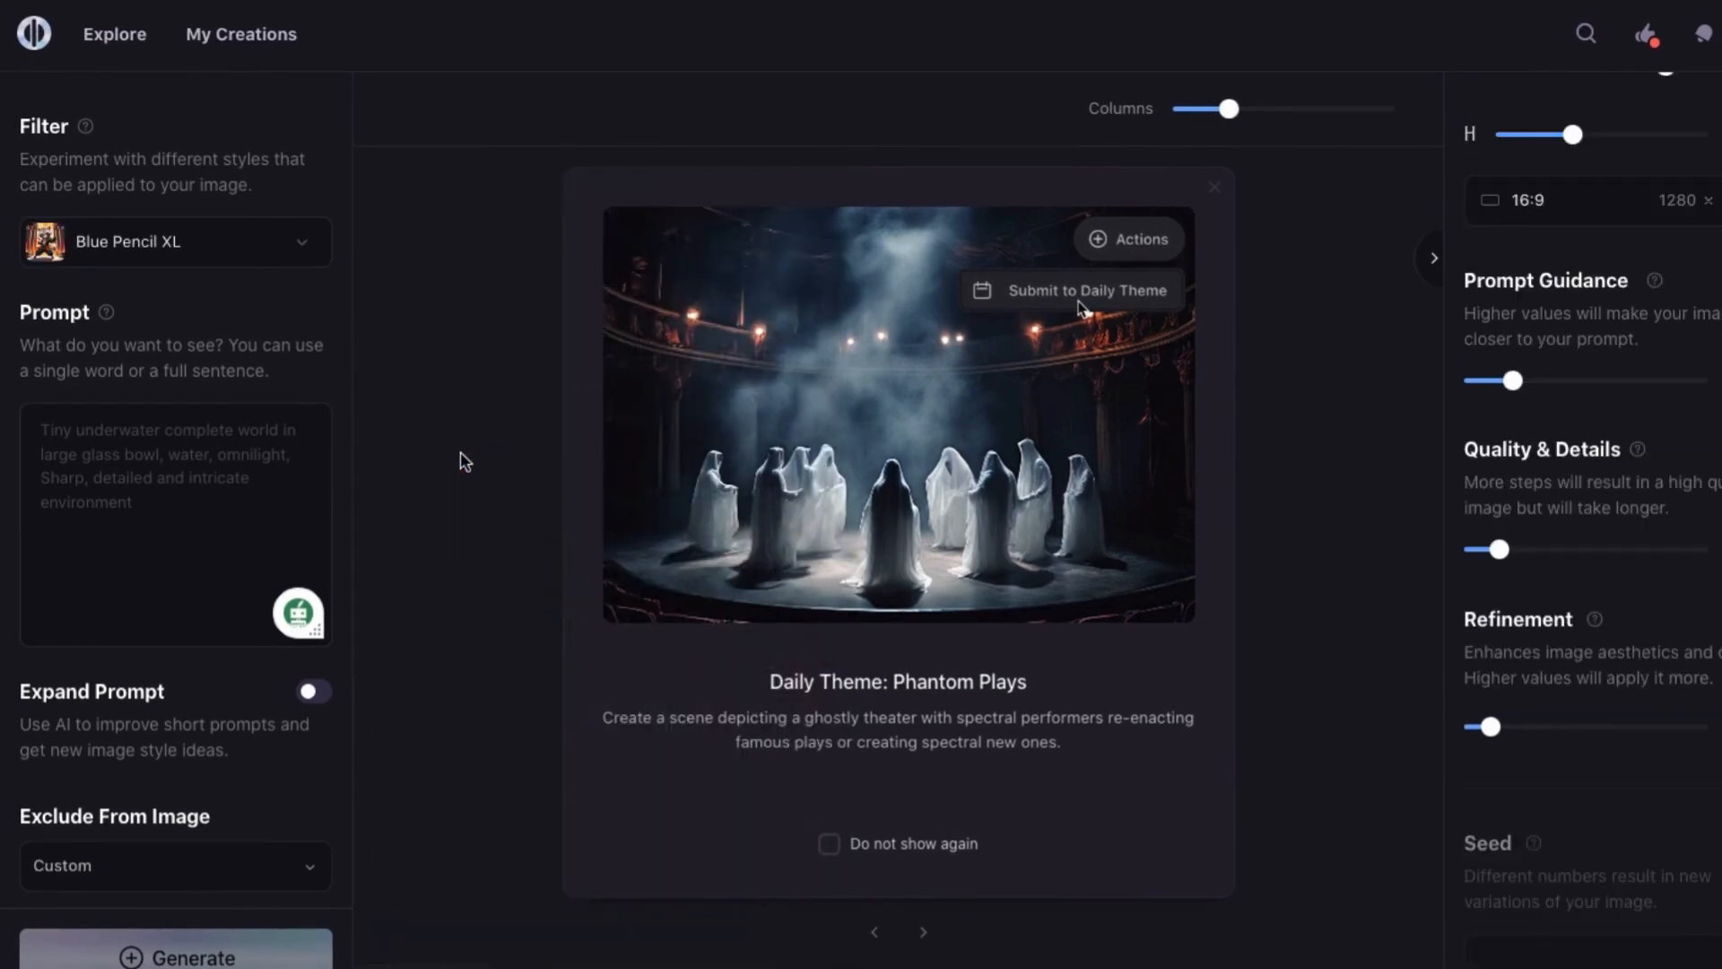
Step: Generate images from the prompt "A six-year-old African American girl with curly hair, standing with her parents in front of a modest home, holding hands and looking determined."
{"action": "scroll", "coordinate": [1472, 624], "scroll_direction": "down", "scroll_amount": 7}
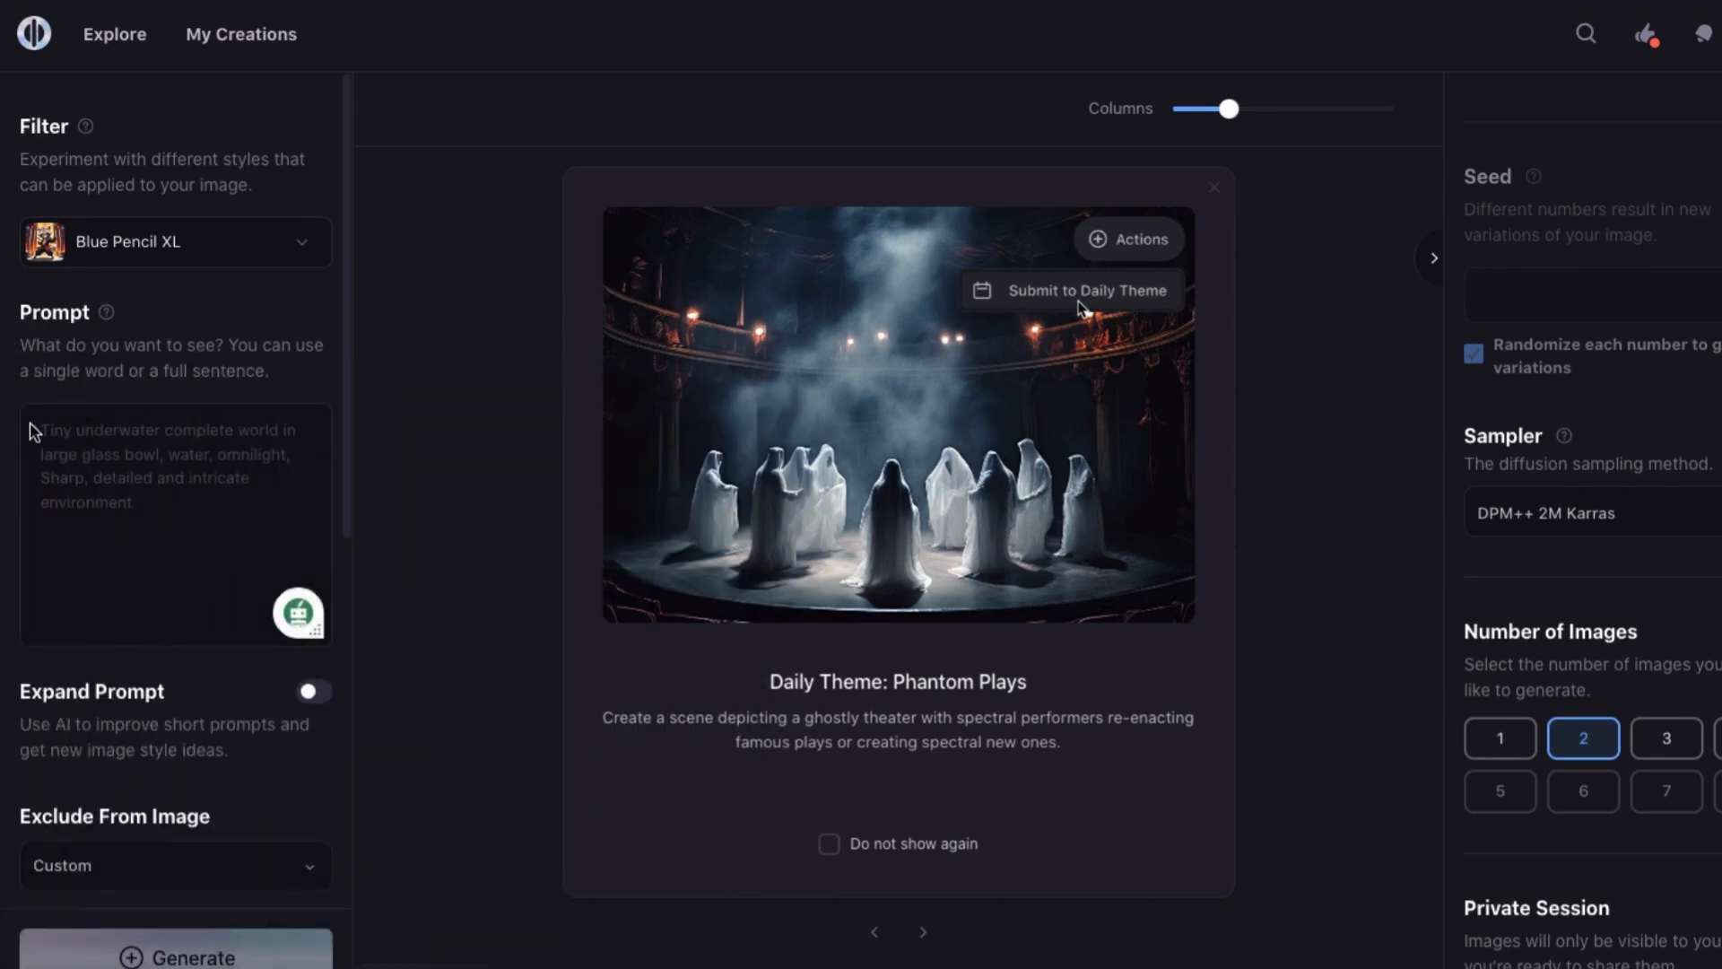
{"action": "type", "text": "A six-year-old African American girl with curly hair, standing with her parents in front of a modest home, holding hands and looking determined."}
{"action": "scroll", "coordinate": [141, 628], "scroll_direction": "down", "scroll_amount": 3}
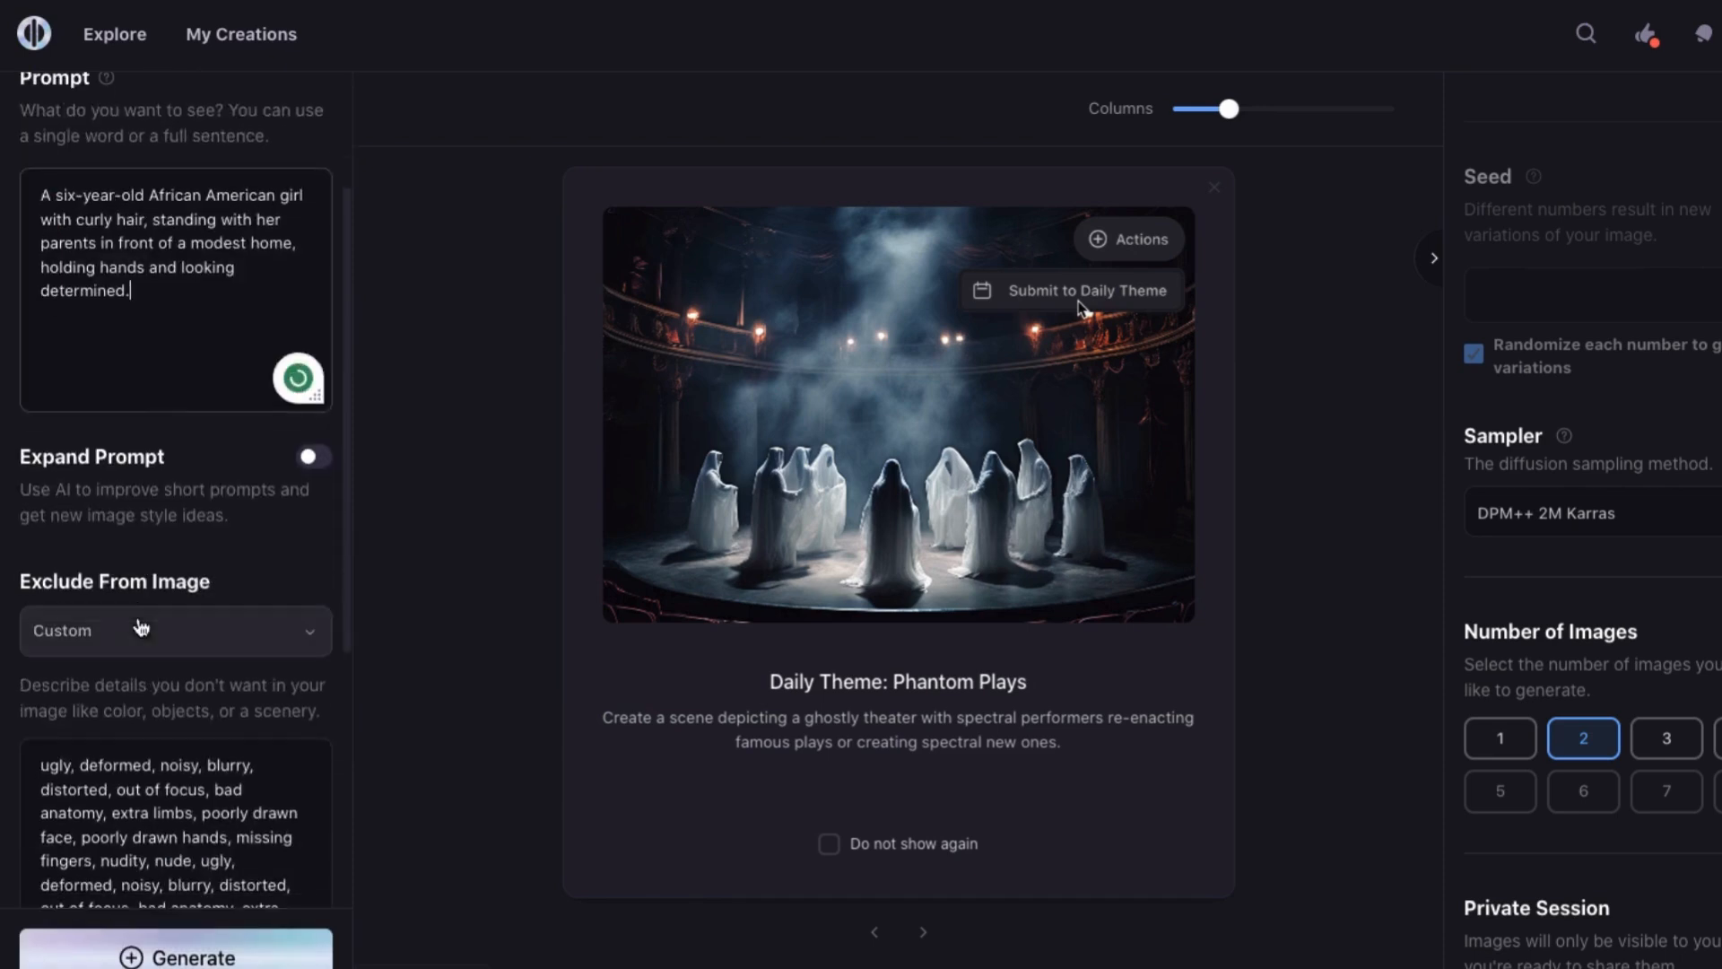
{"action": "scroll", "coordinate": [283, 639], "scroll_direction": "down", "scroll_amount": 3}
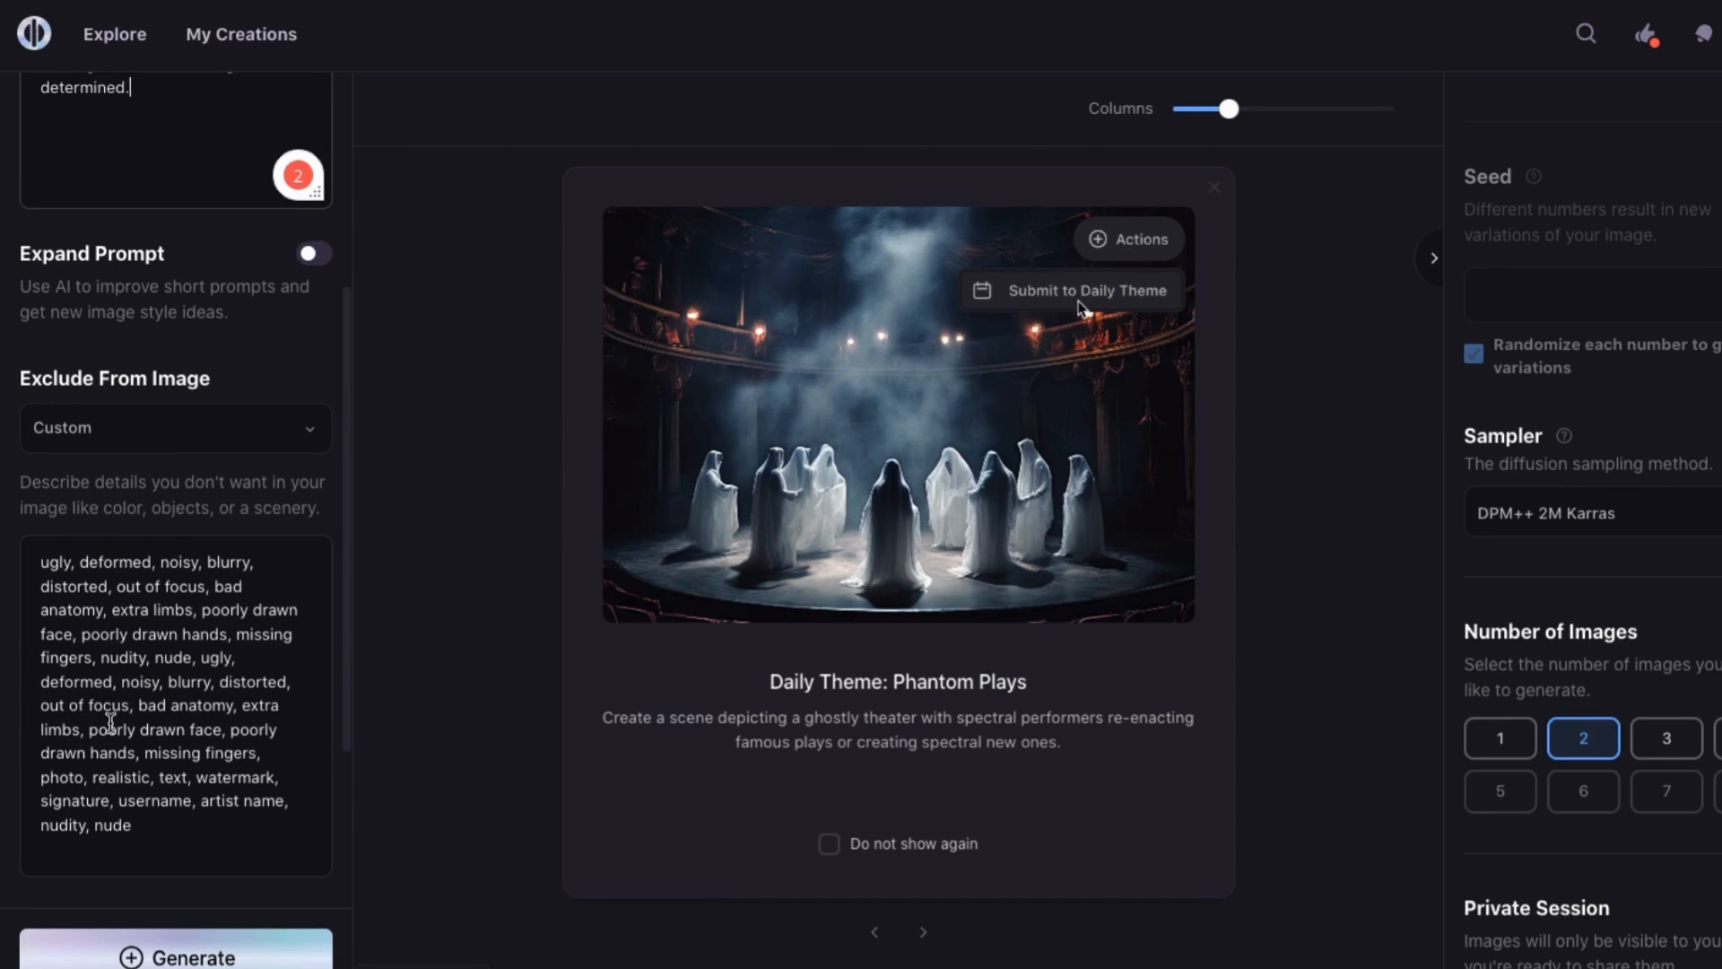
{"action": "scroll", "coordinate": [111, 721], "scroll_direction": "down", "scroll_amount": 7}
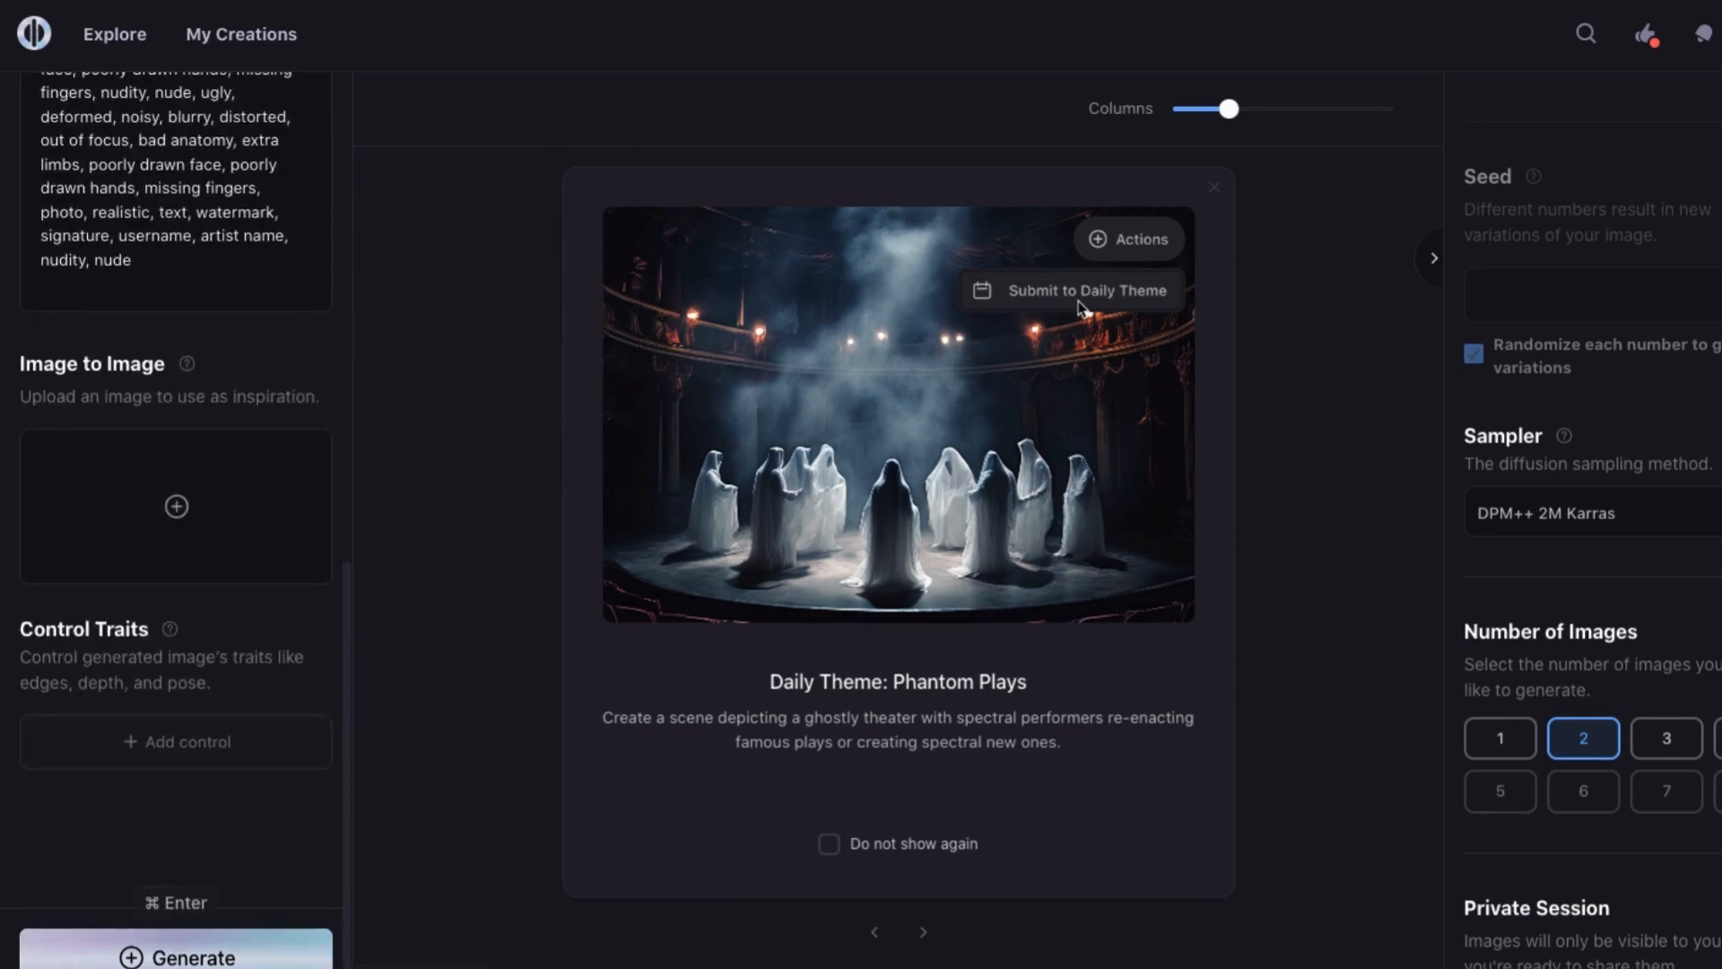
{"action": "left_click", "coordinate": [176, 958]}
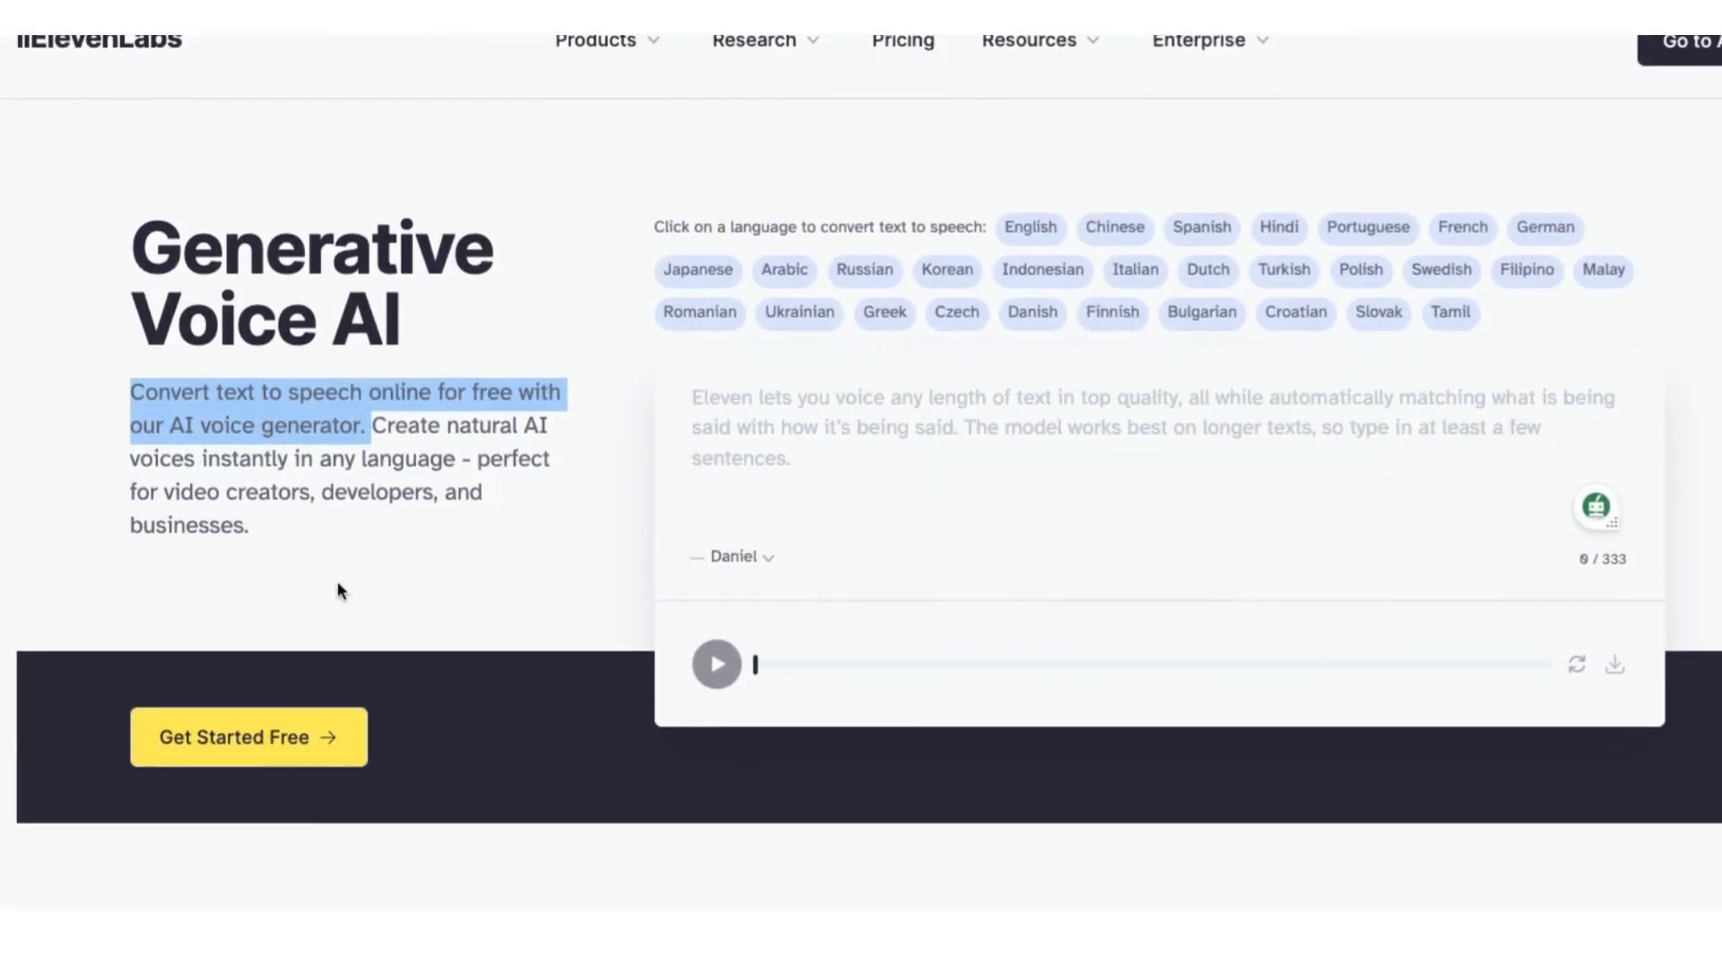
Step: Switch to ElevenLabs, generate speech from the pasted script with the Brian voice, and download the audio
{"action": "left_click", "coordinate": [338, 583]}
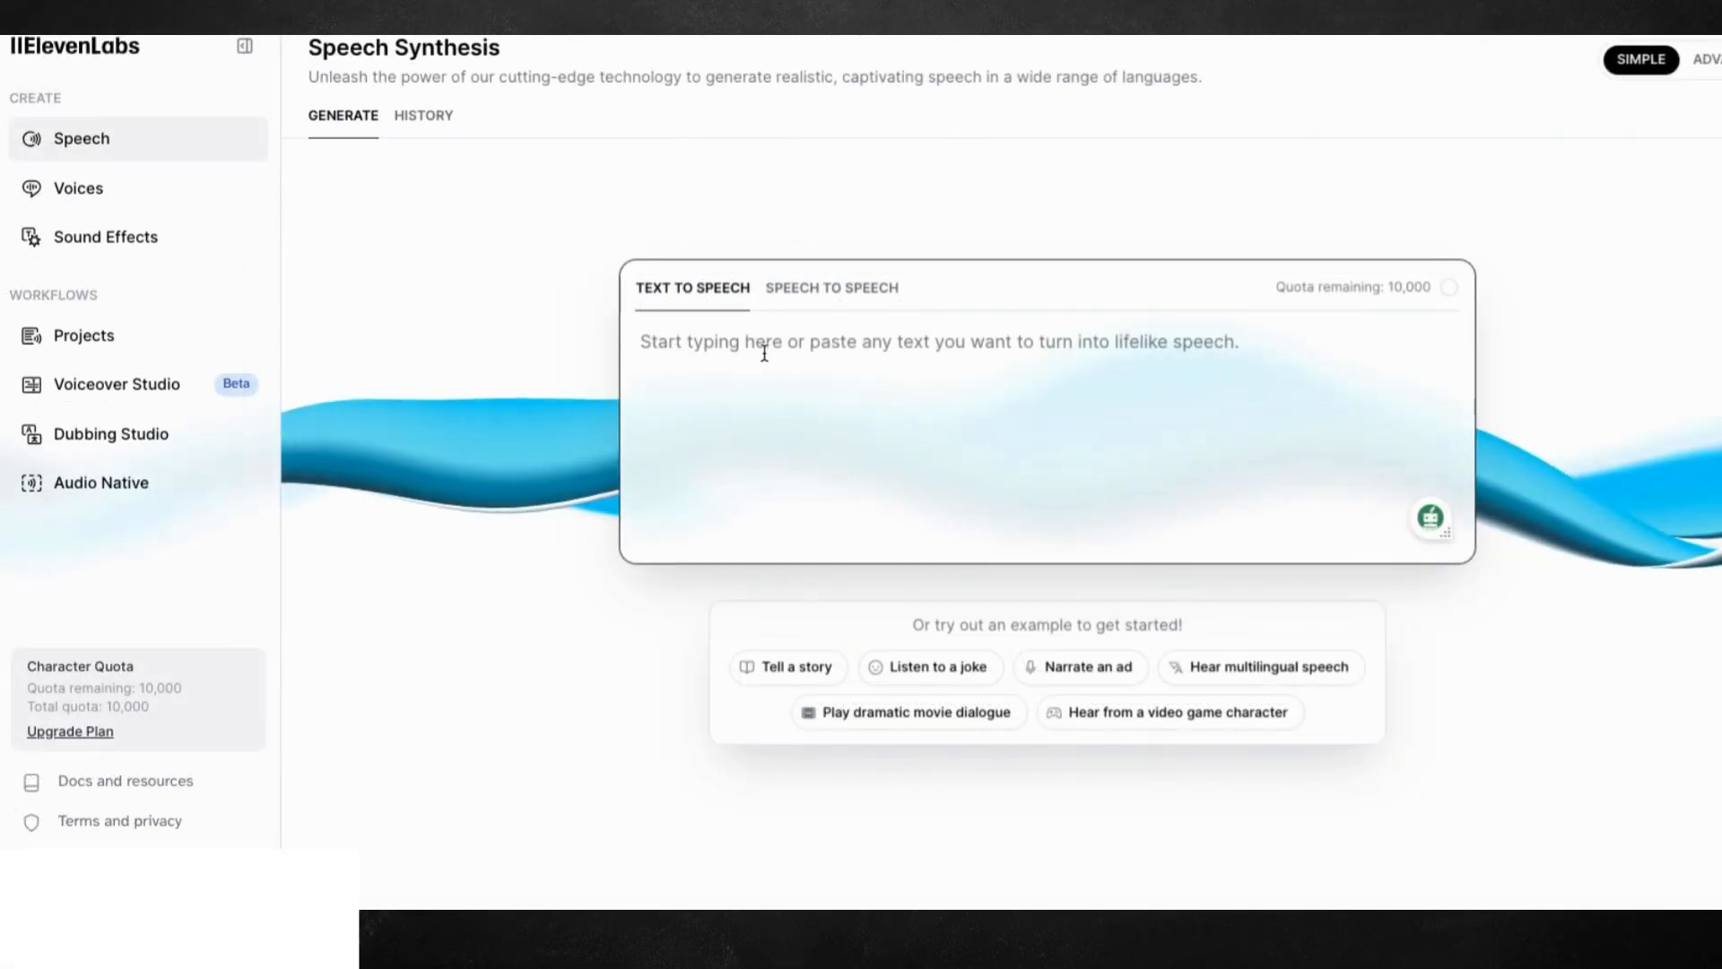
{"action": "key", "text": "ctrl+v"}
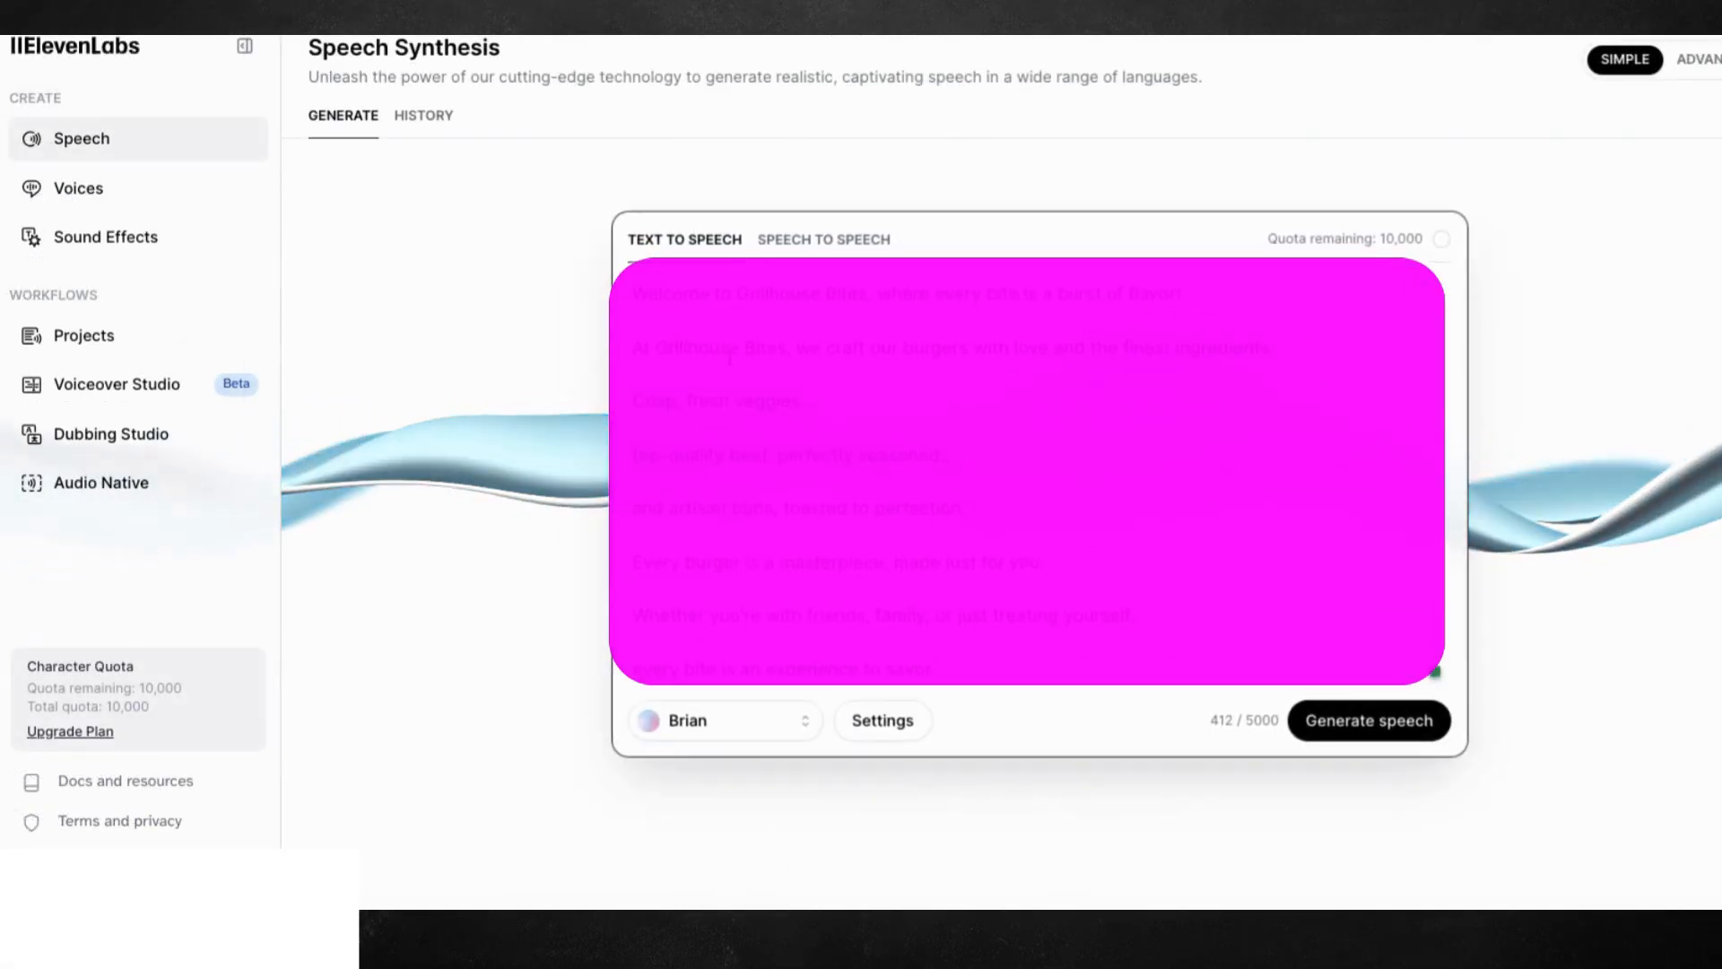
{"action": "left_click", "coordinate": [801, 726]}
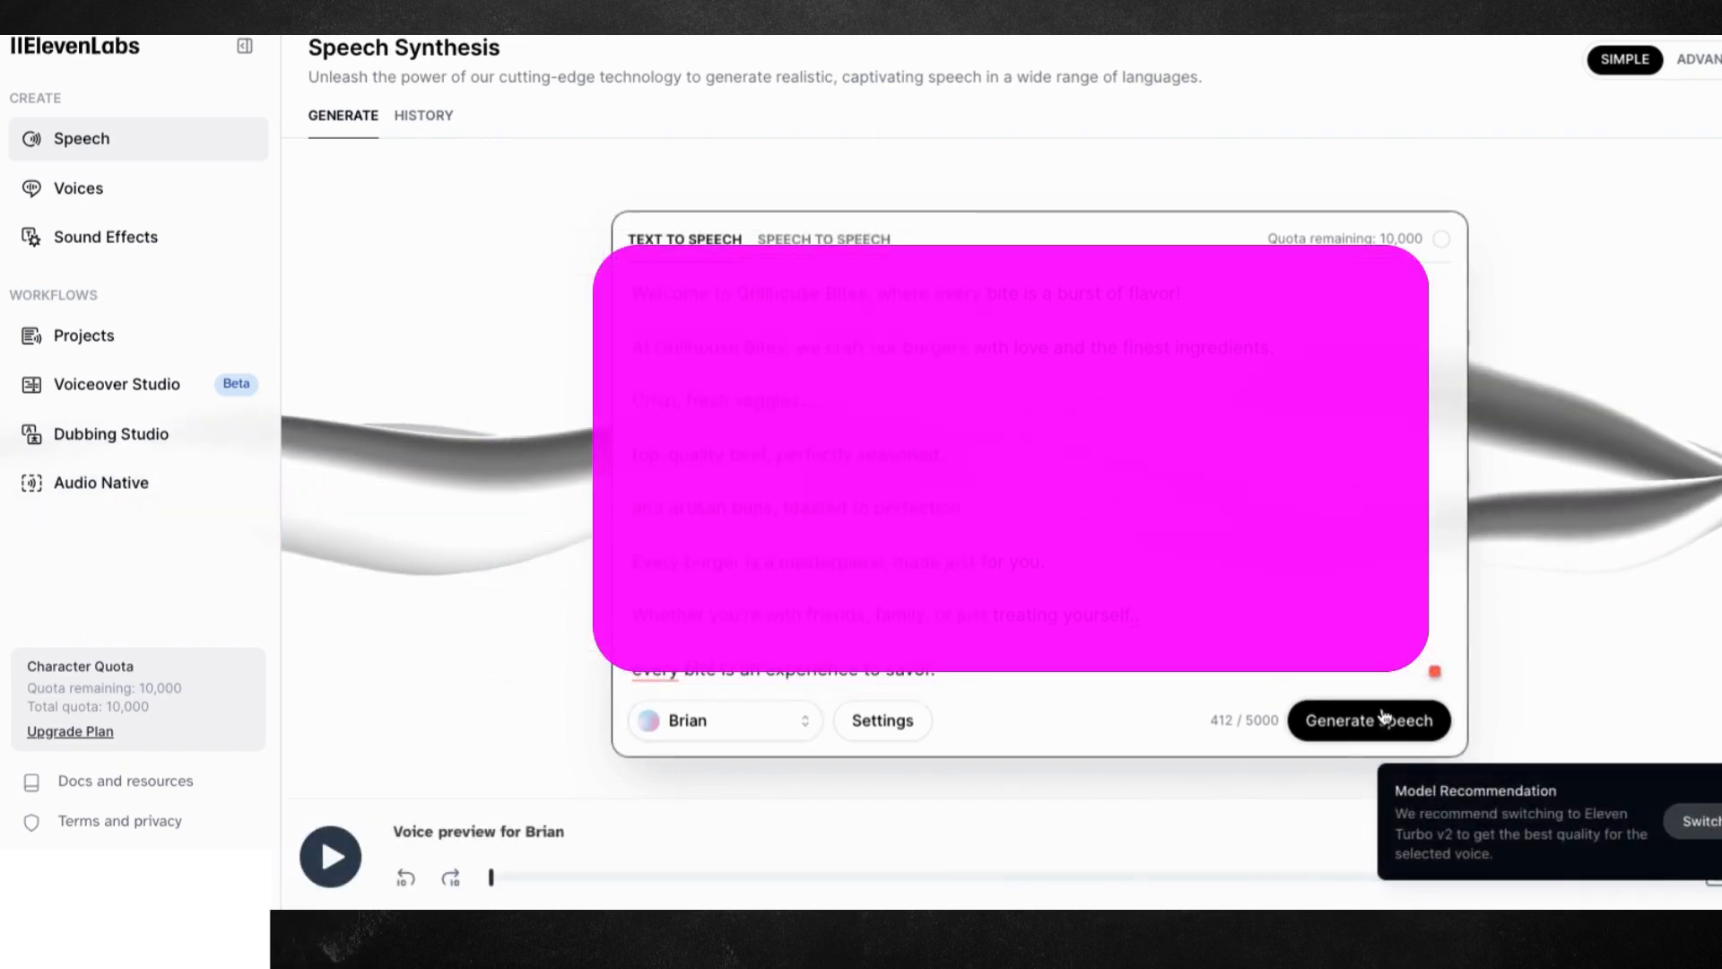
{"action": "left_click", "coordinate": [1375, 725]}
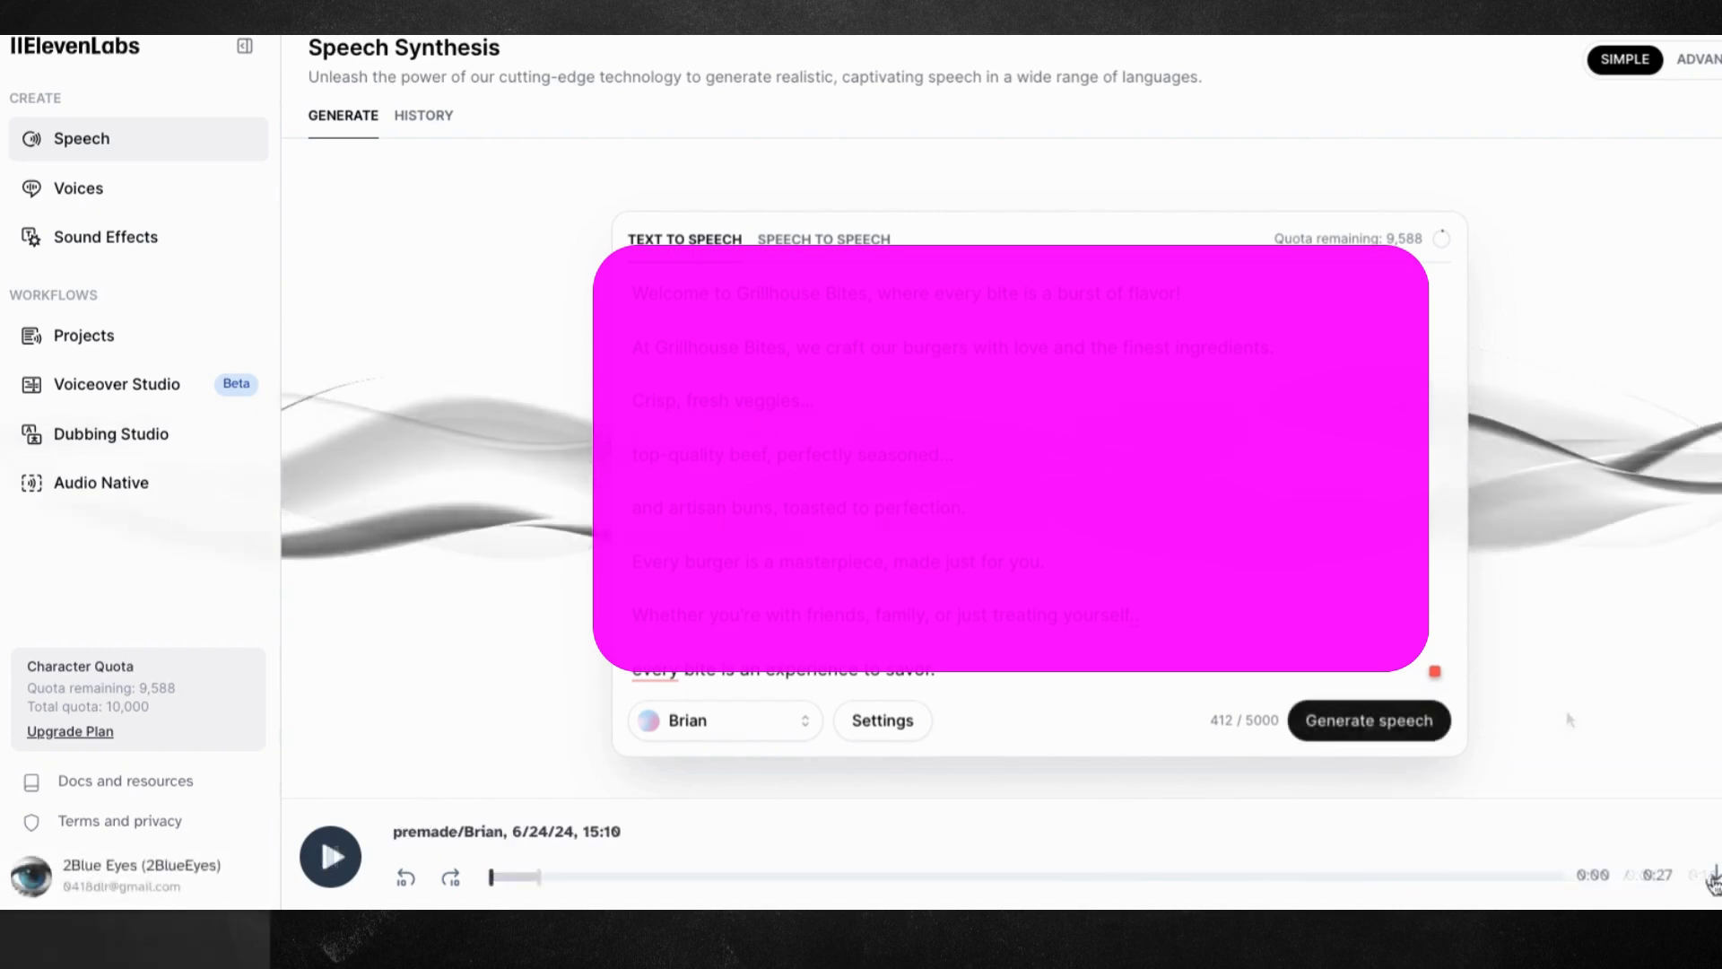
{"action": "left_click", "coordinate": [1714, 877]}
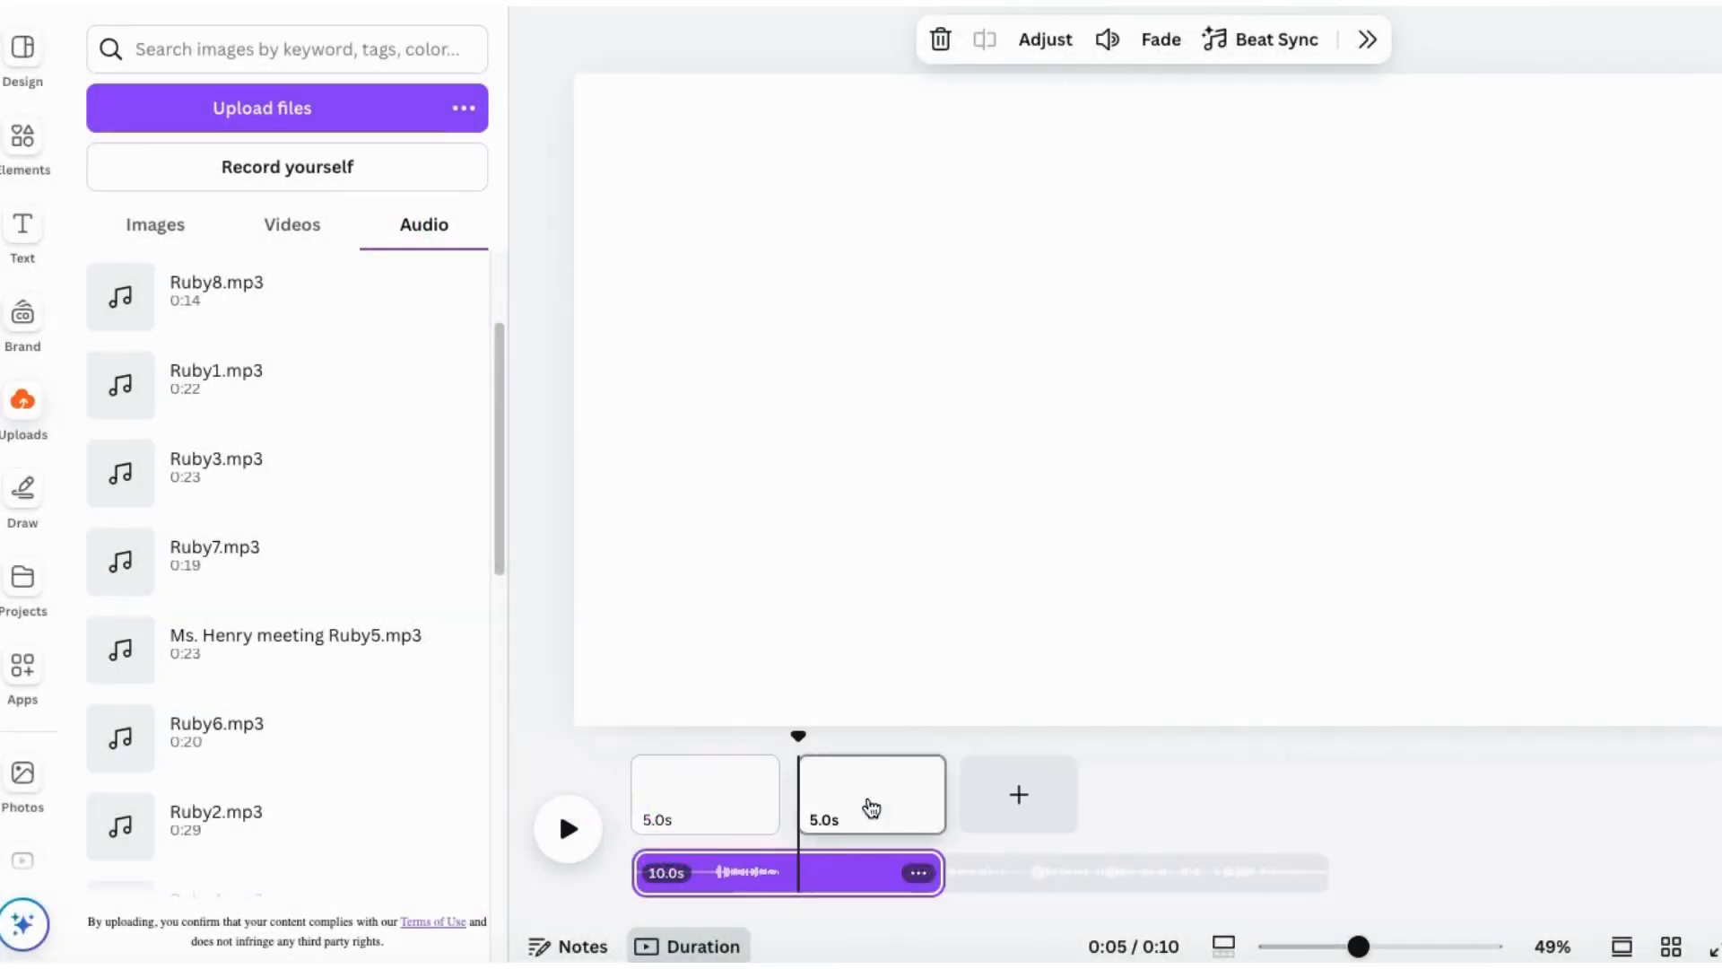
Step: Switch to Canva and add five blank 5-second pages to the end of the video timeline
{"action": "left_click", "coordinate": [1019, 798]}
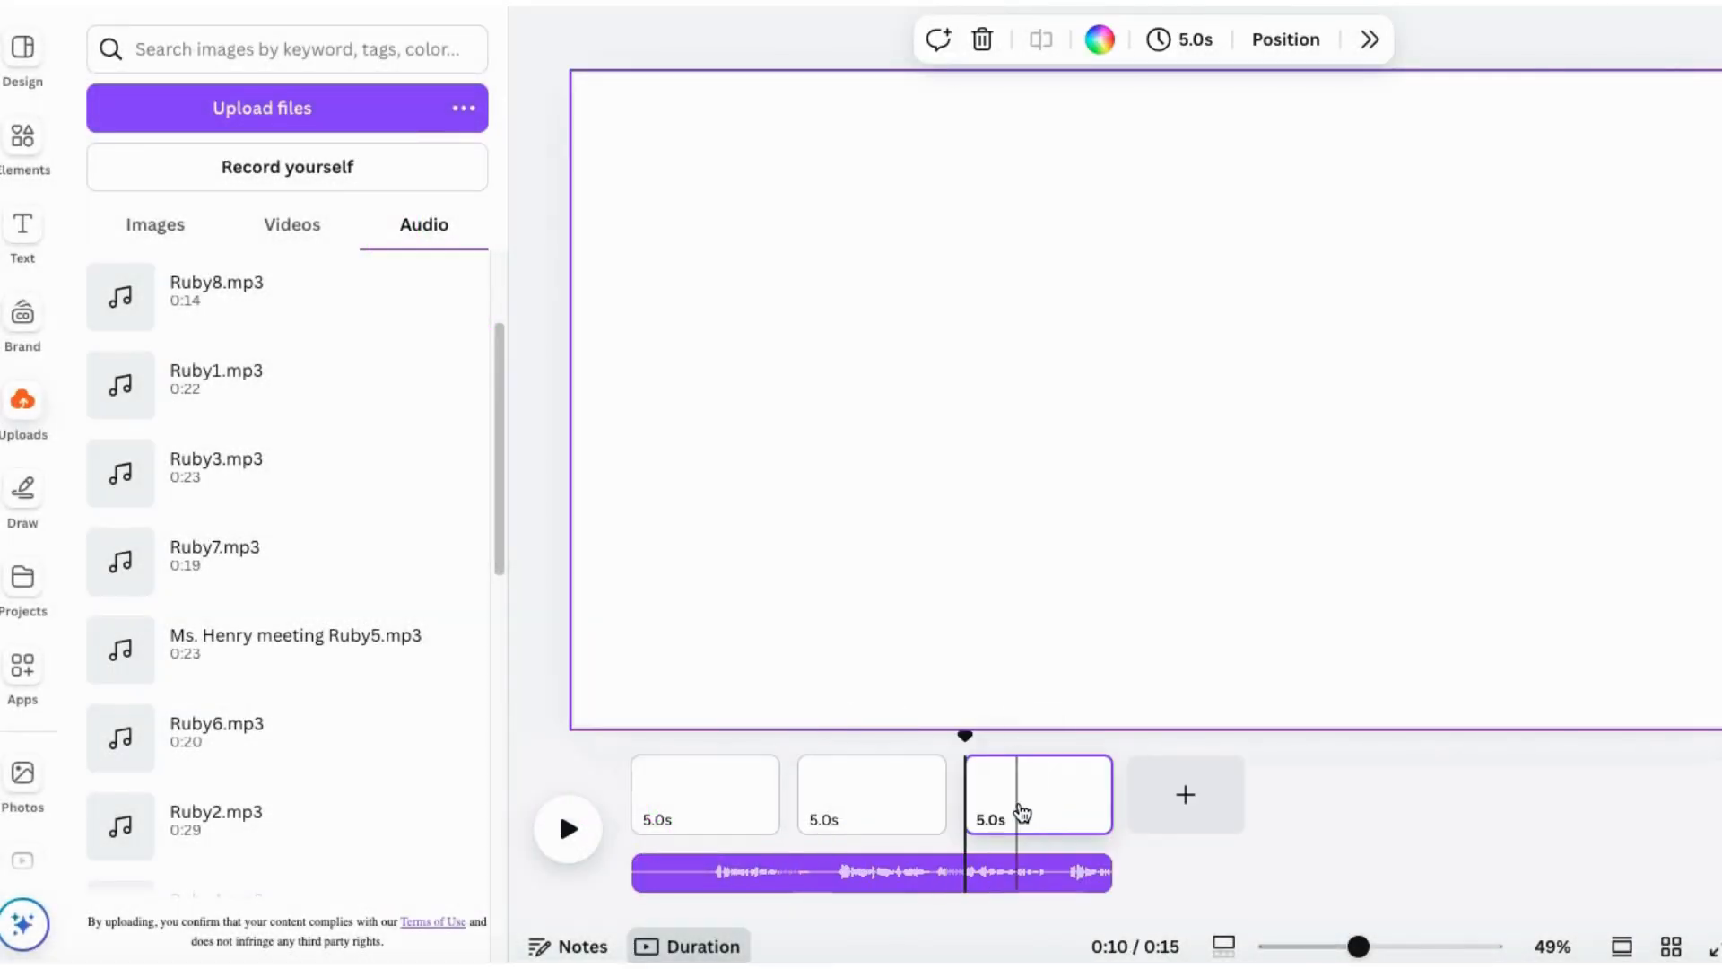
{"action": "left_click", "coordinate": [1193, 798]}
{"action": "left_click", "coordinate": [1354, 798]}
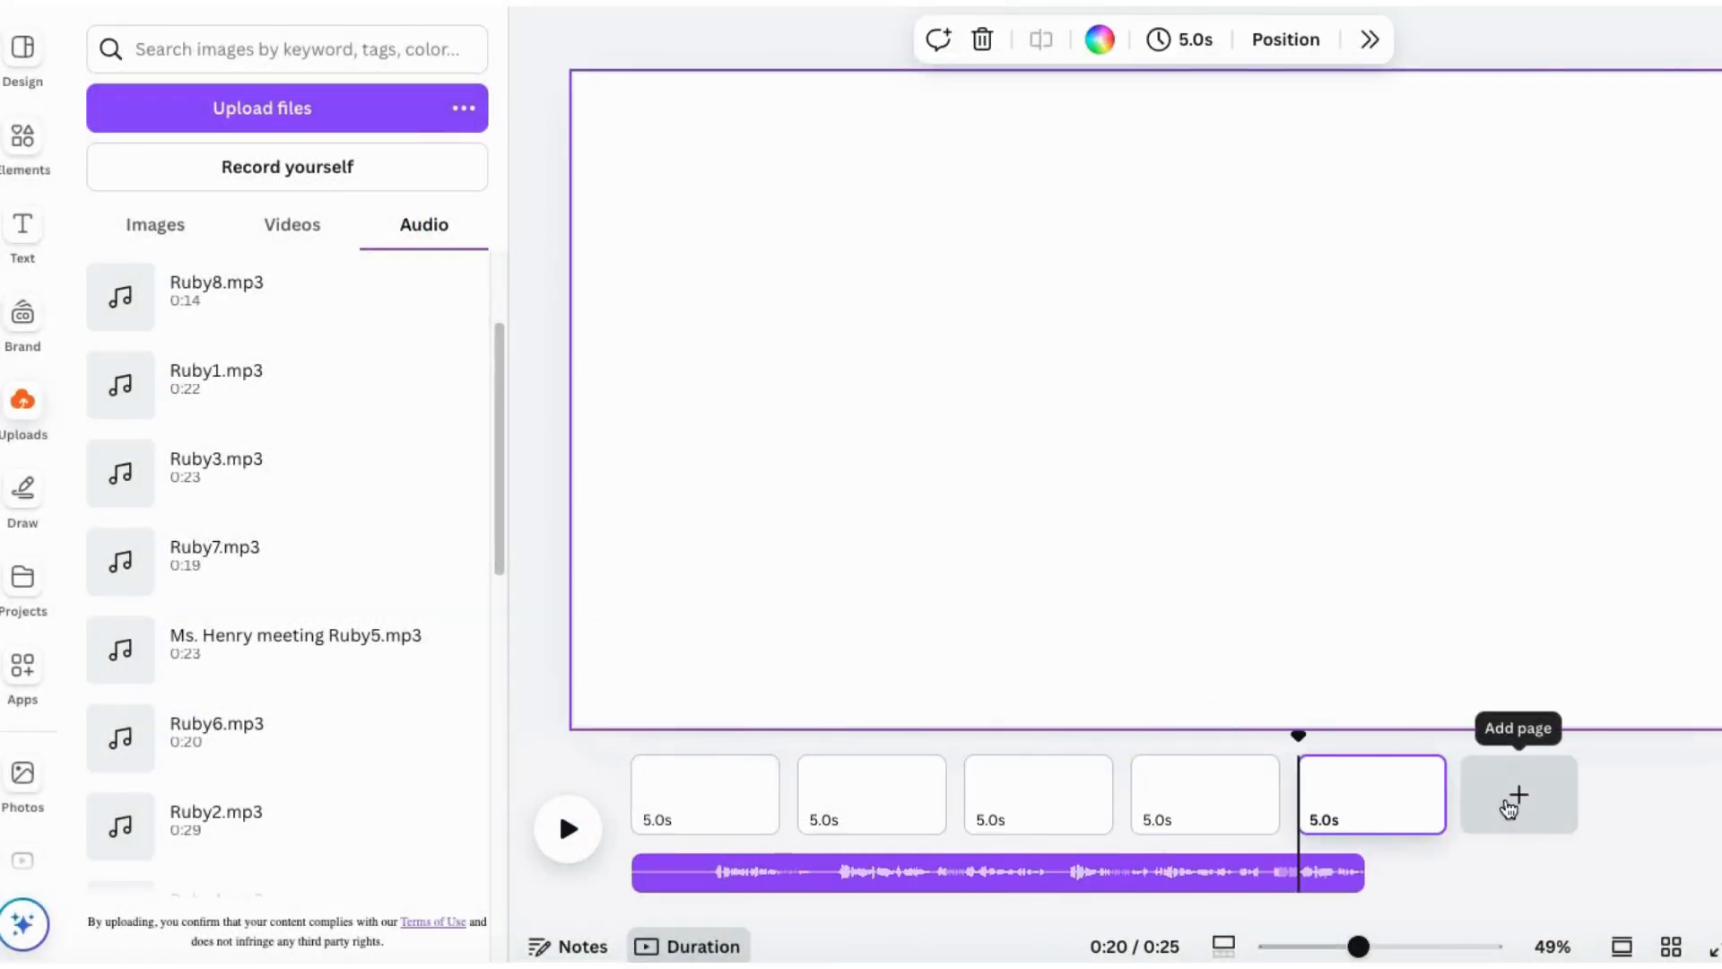
{"action": "left_click", "coordinate": [1510, 798]}
{"action": "left_click", "coordinate": [1665, 798]}
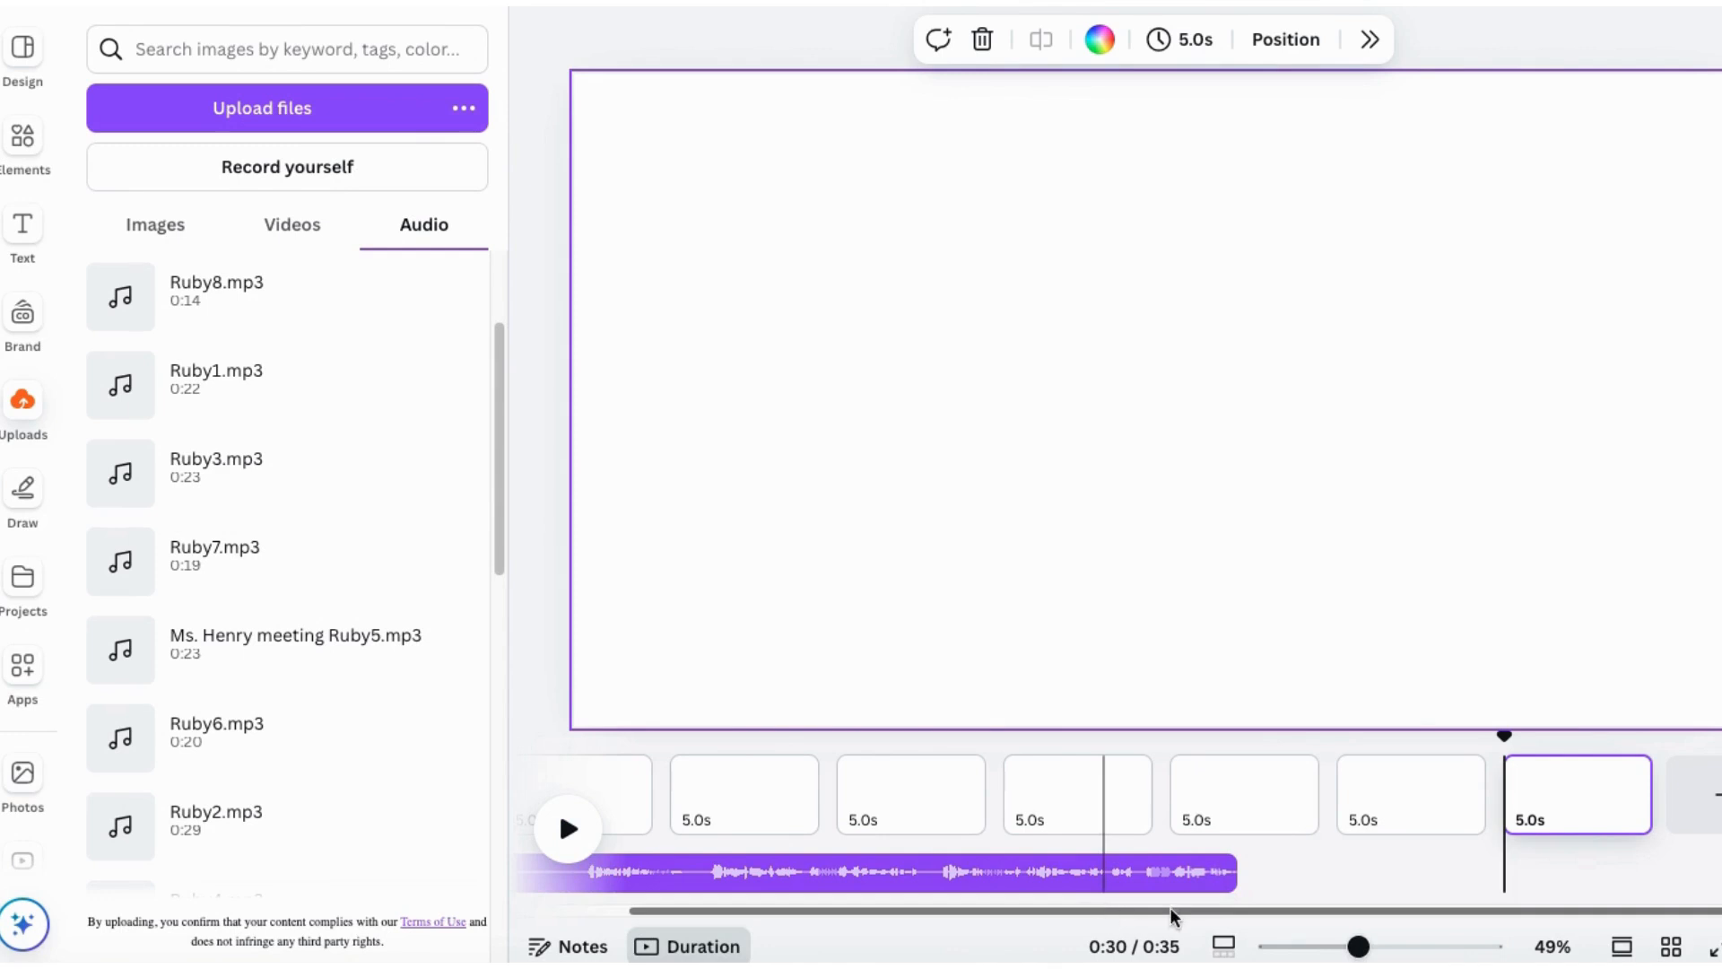
Step: Place Ruby2.mp3 on the timeline at 0:22, just after the first audio clip
{"action": "left_click_drag", "start_coordinate": [1504, 736], "coordinate": [1253, 735]}
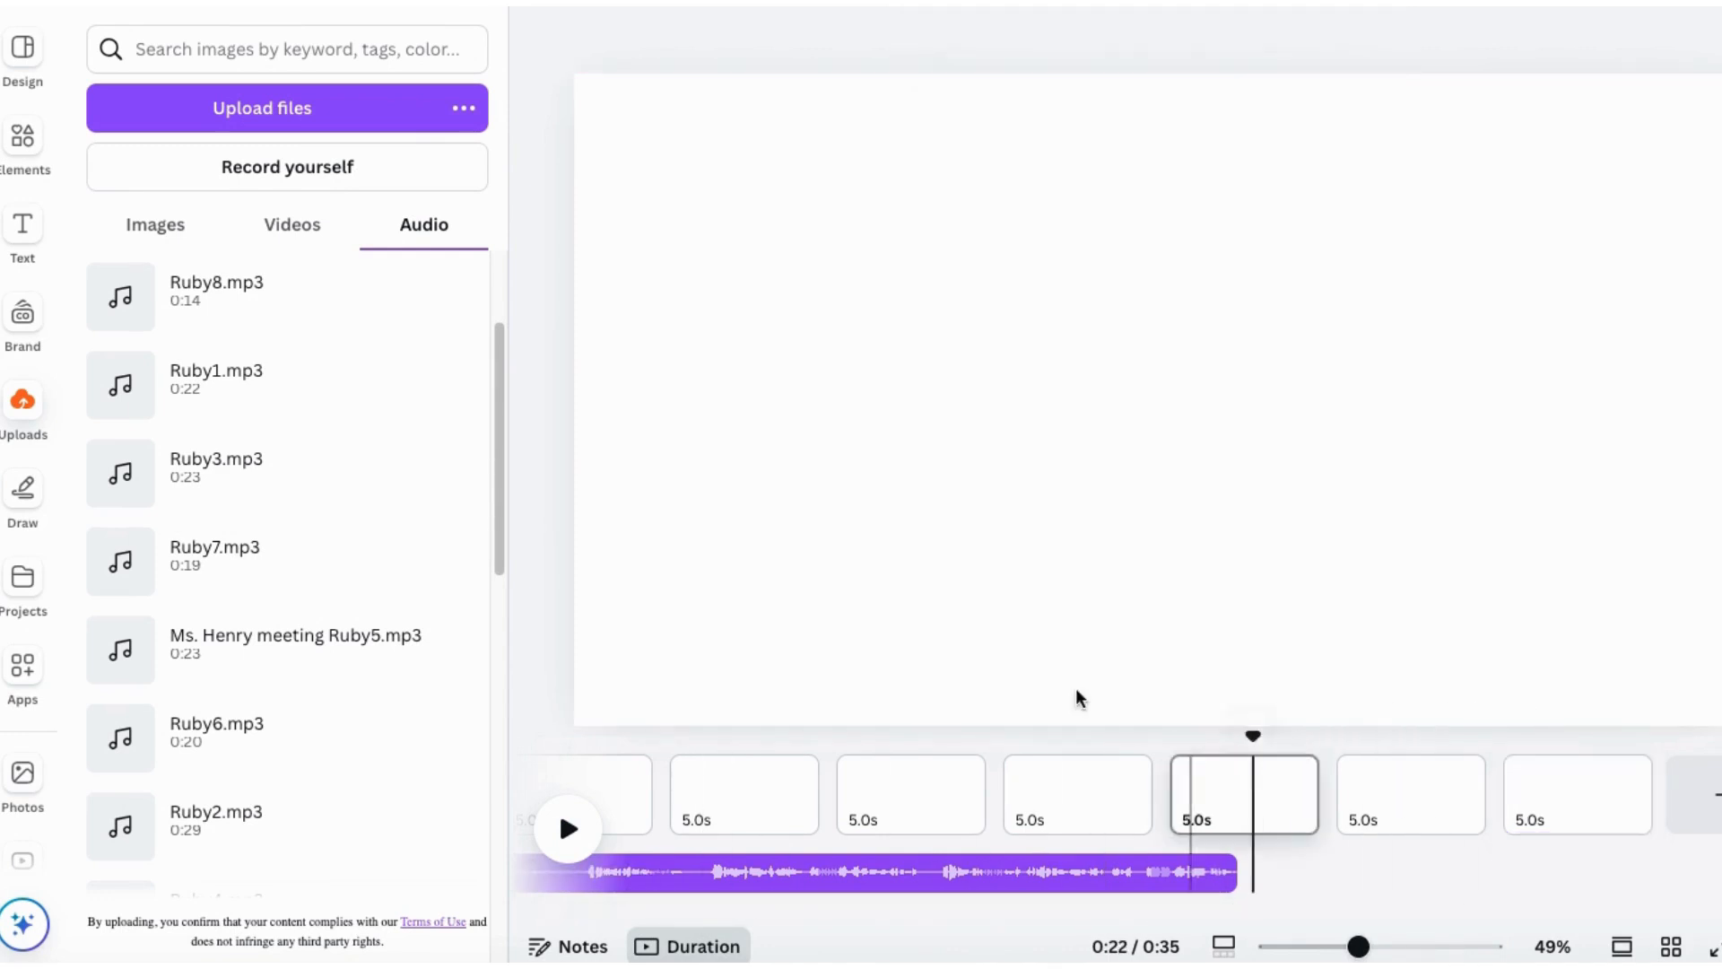
{"action": "left_click", "coordinate": [195, 838]}
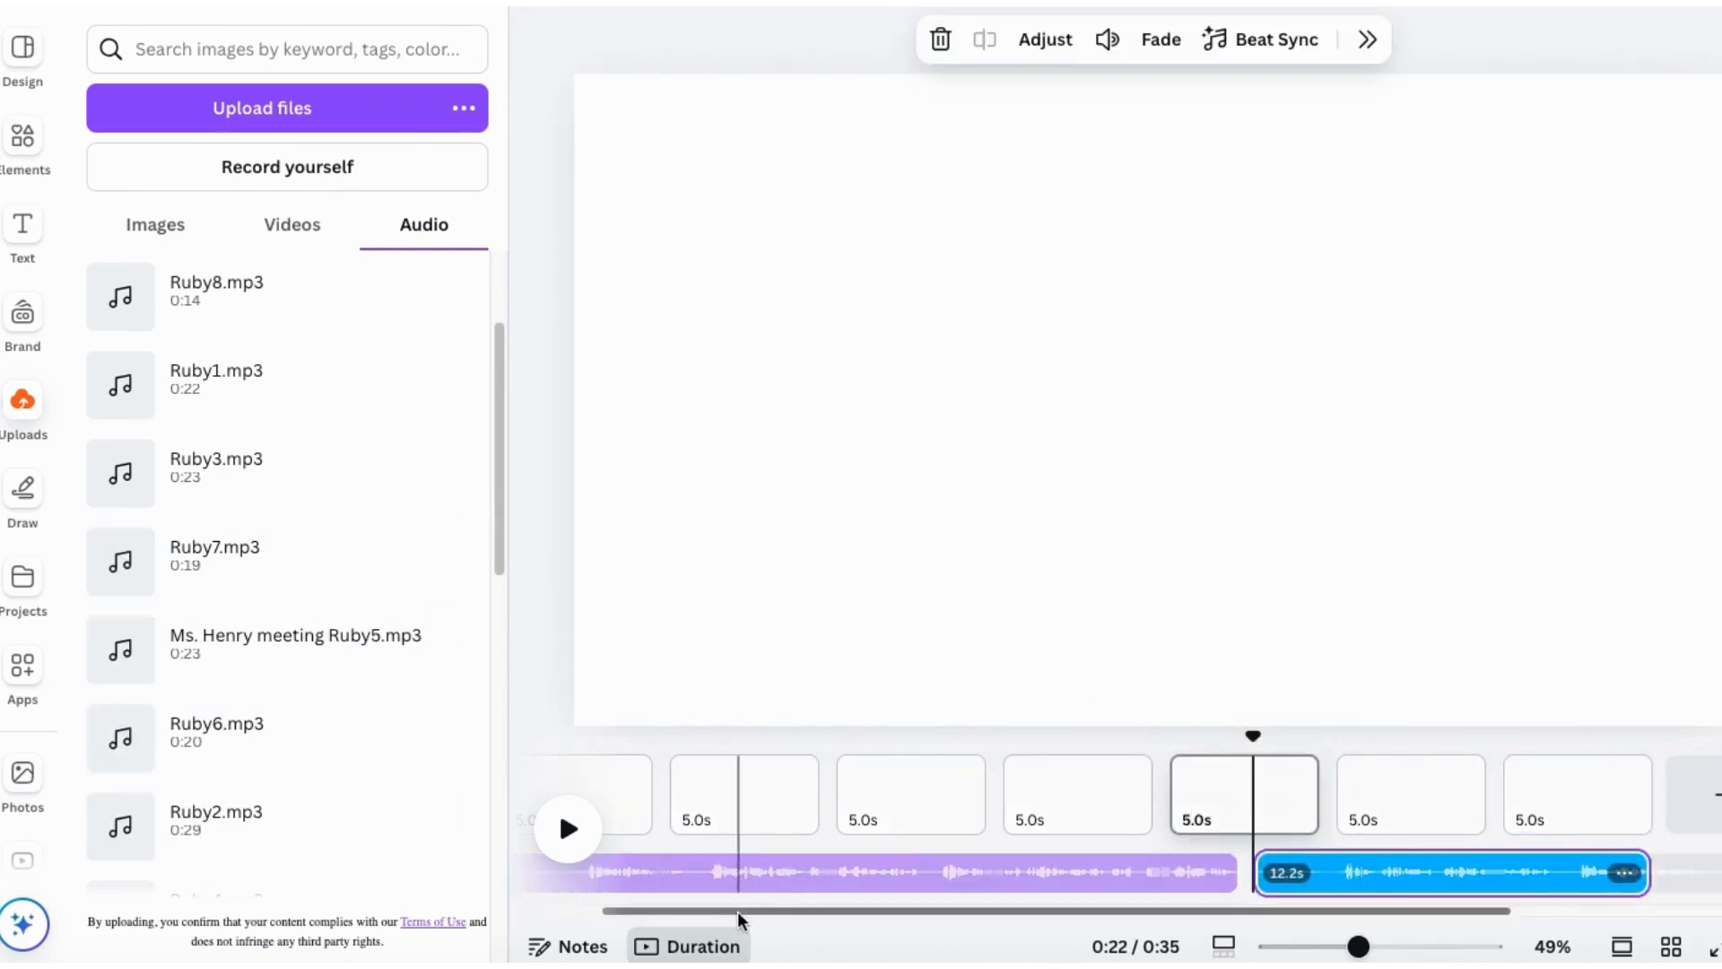
Step: Add five blank 5-second pages to the end of the timeline and place Ruby3.mp3 at about 52.3 s, after the second audio clip
{"action": "scroll", "coordinate": [1391, 814], "scroll_direction": "right", "scroll_amount": 5}
{"action": "left_click", "coordinate": [1366, 795]}
{"action": "left_click", "coordinate": [1695, 805]}
{"action": "left_click", "coordinate": [1695, 806]}
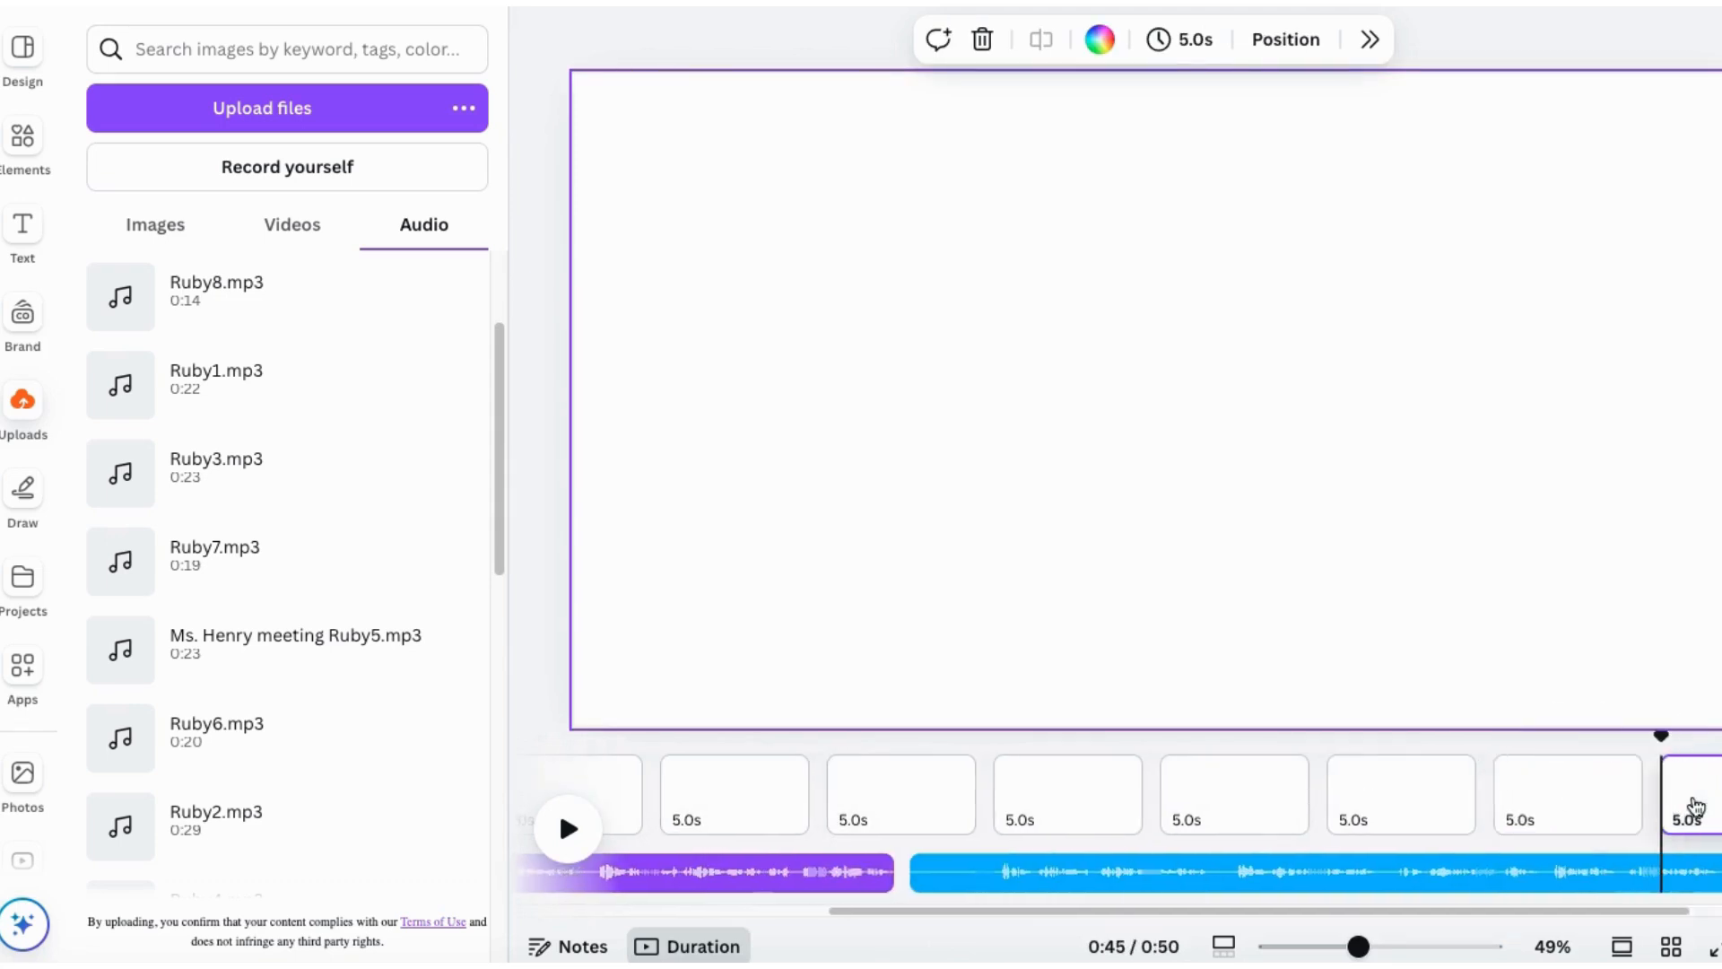
{"action": "left_click", "coordinate": [1695, 806]}
{"action": "left_click", "coordinate": [1695, 806]}
{"action": "left_click_drag", "start_coordinate": [1505, 733], "coordinate": [1405, 733]}
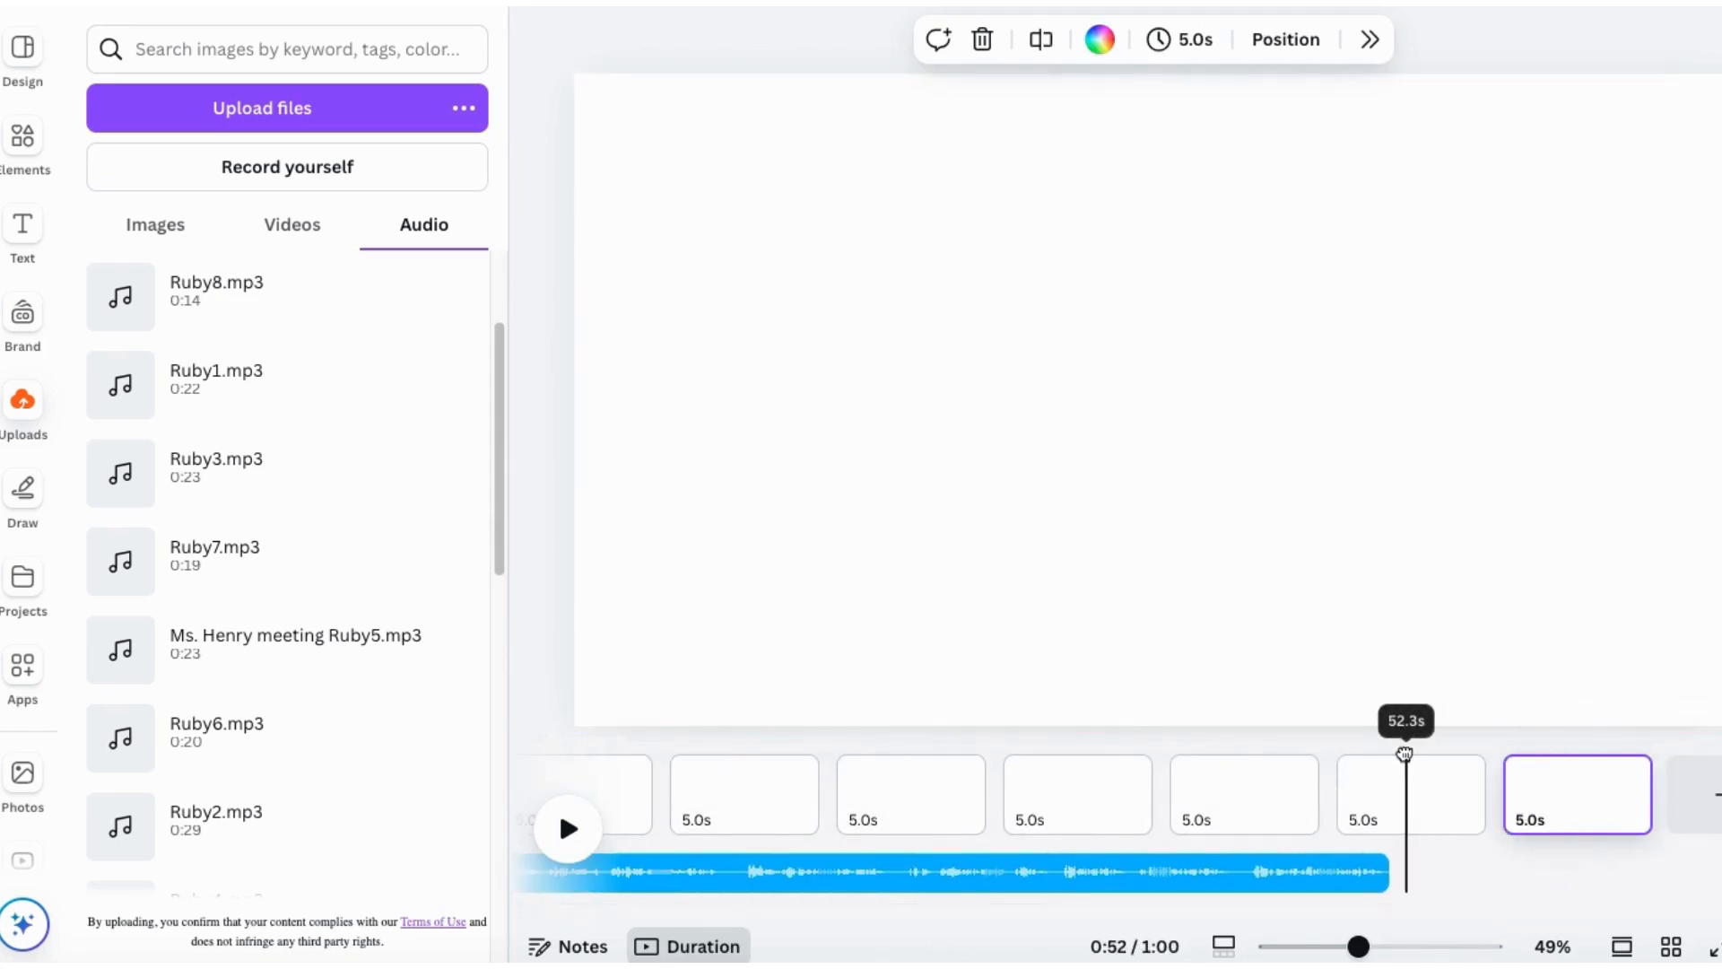
{"action": "left_click", "coordinate": [197, 475]}
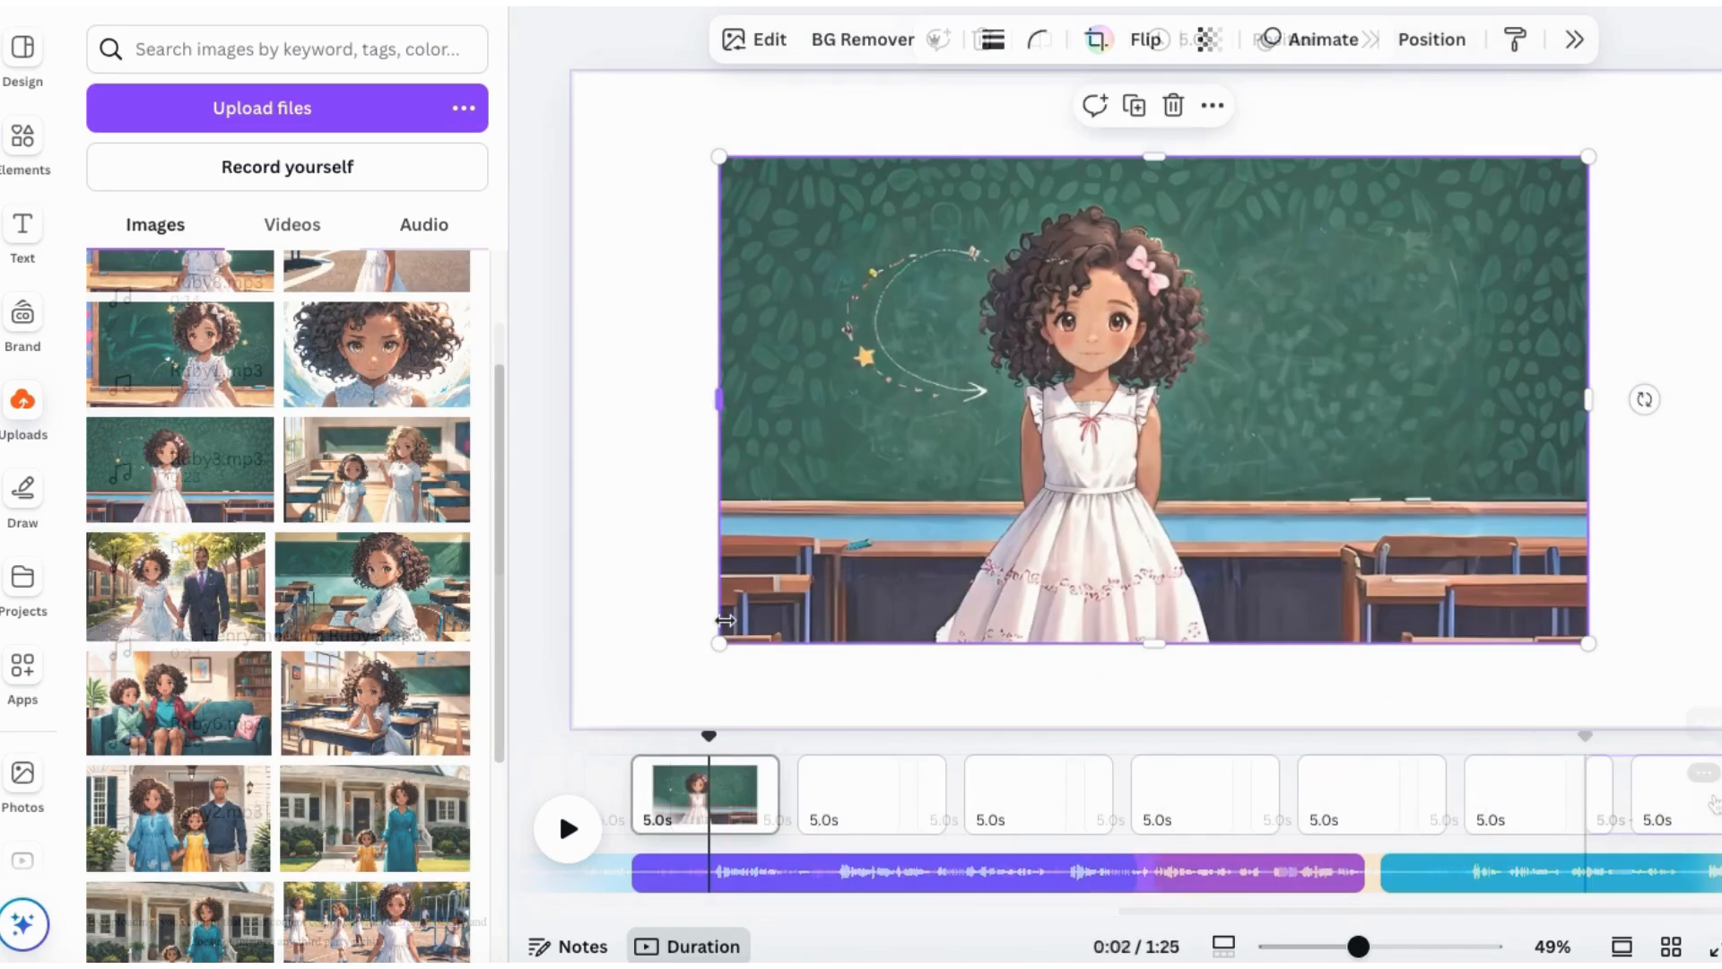
Step: Enlarge the chalkboard image to fill page 1, then fill page 2 with the image of the woman in teal and girl outside the house
{"action": "left_click_drag", "start_coordinate": [718, 642], "coordinate": [574, 723]}
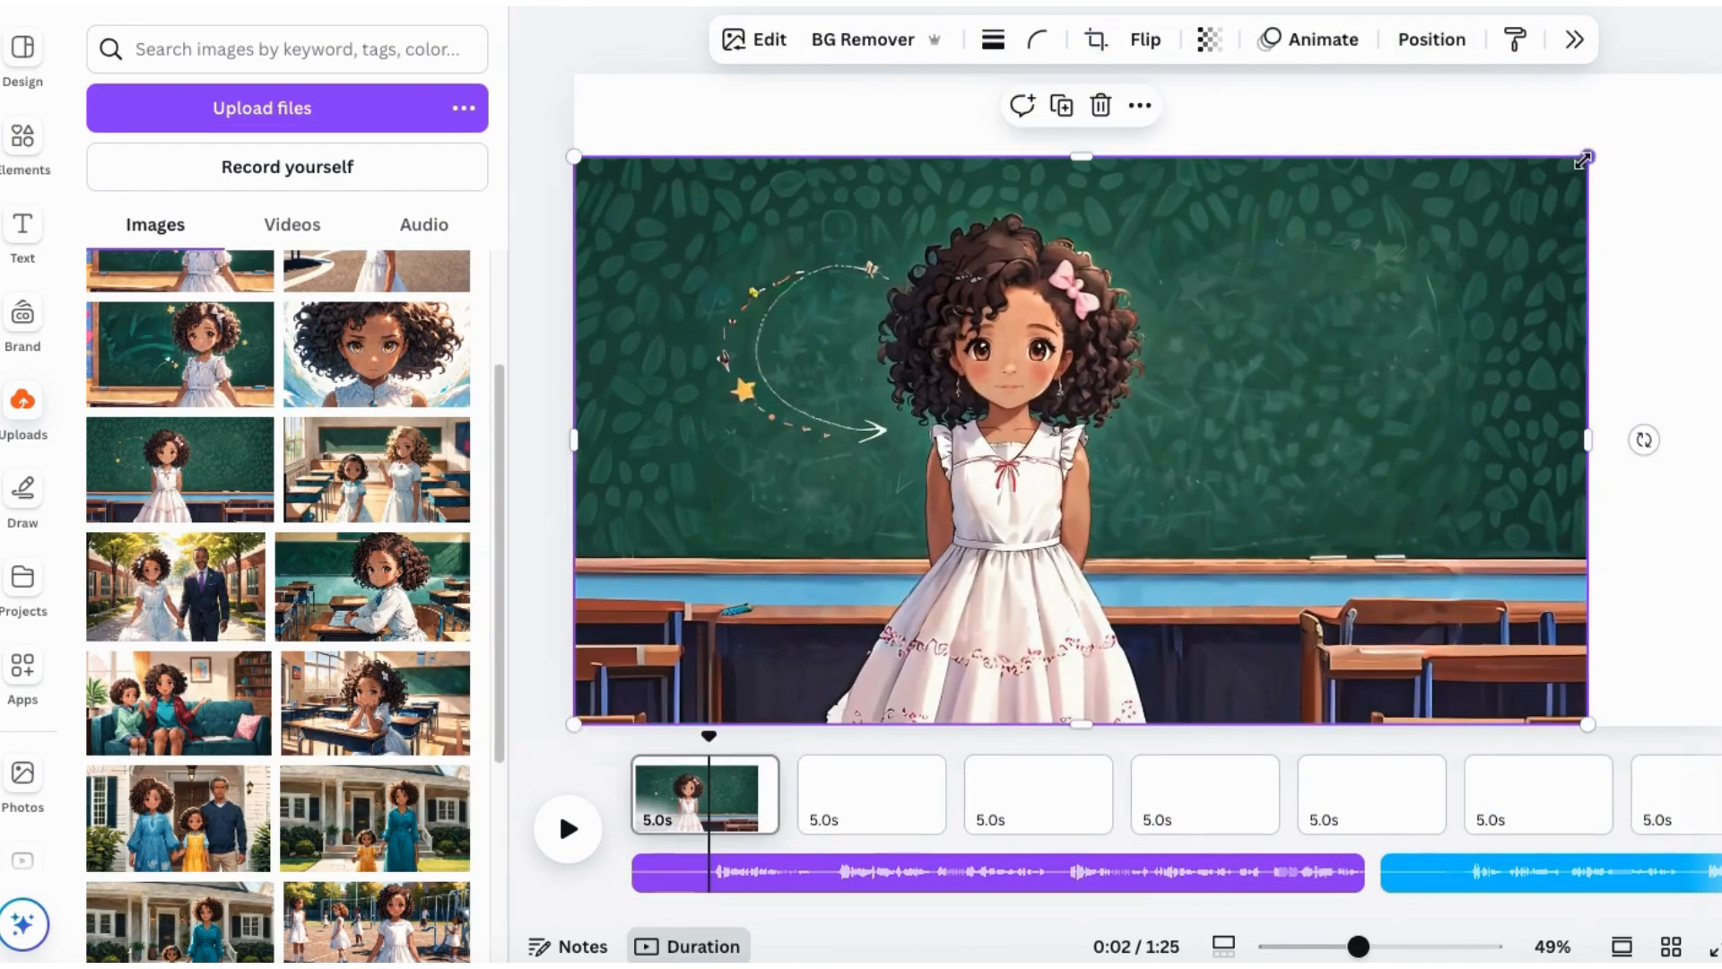
{"action": "left_click_drag", "start_coordinate": [1582, 160], "coordinate": [1721, 74]}
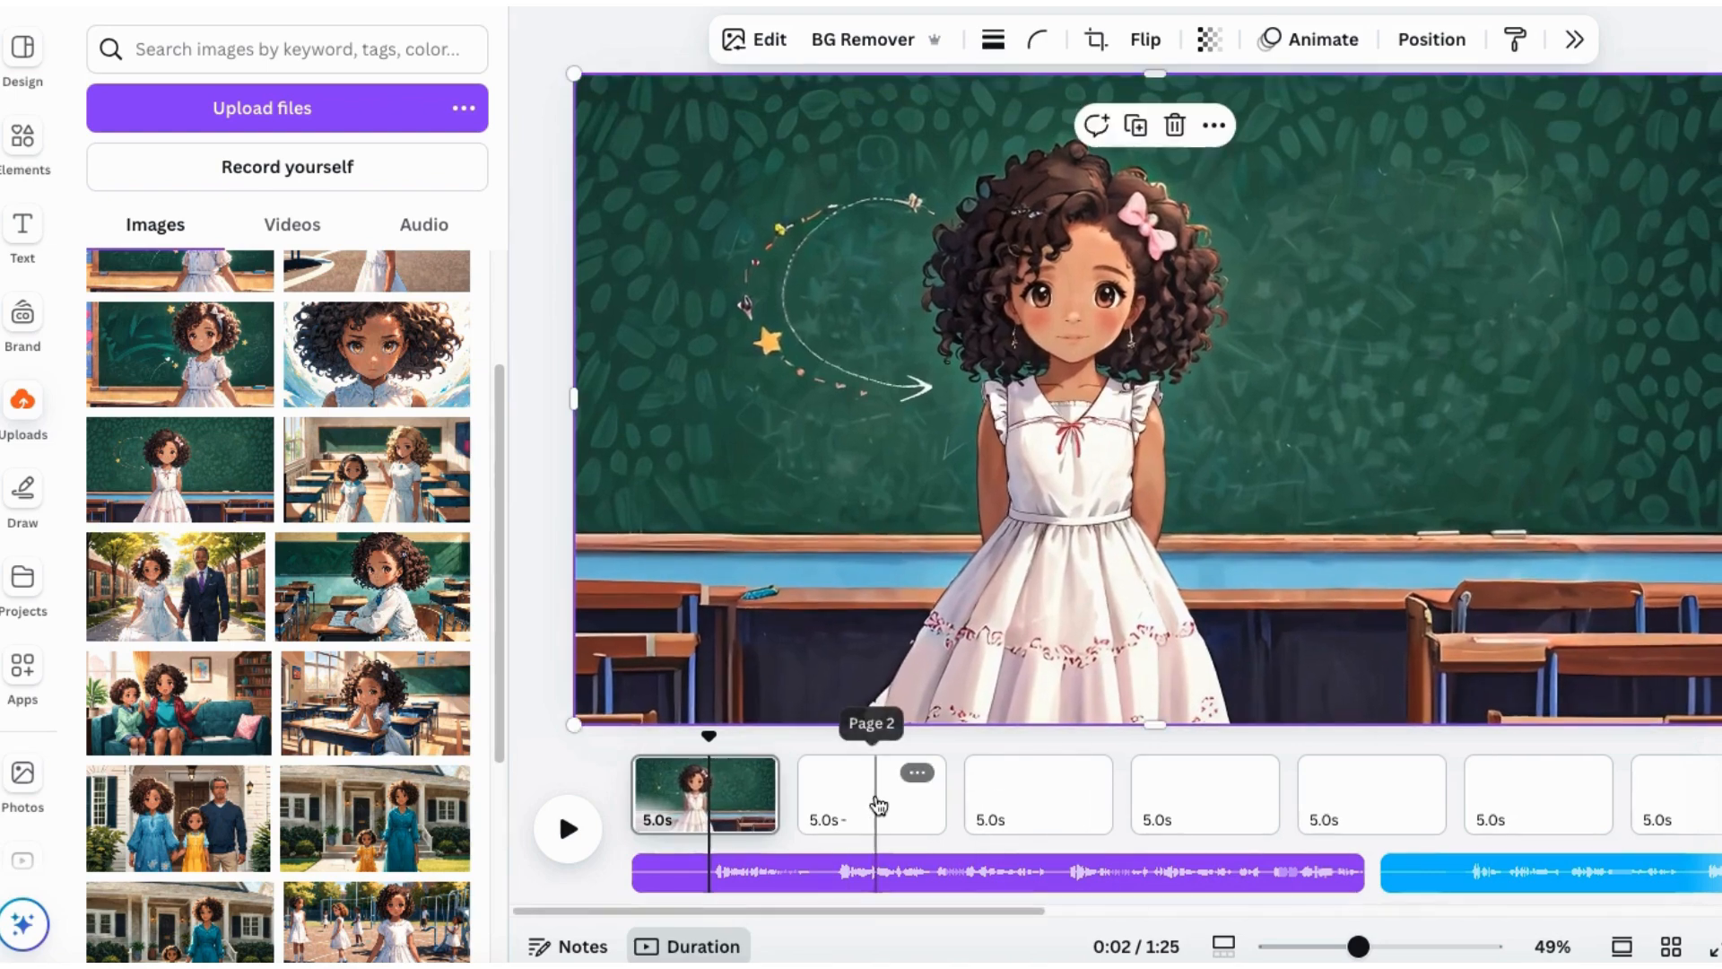
{"action": "left_click", "coordinate": [879, 805]}
{"action": "scroll", "coordinate": [287, 583], "scroll_direction": "down", "scroll_amount": 3}
{"action": "left_click", "coordinate": [375, 589]}
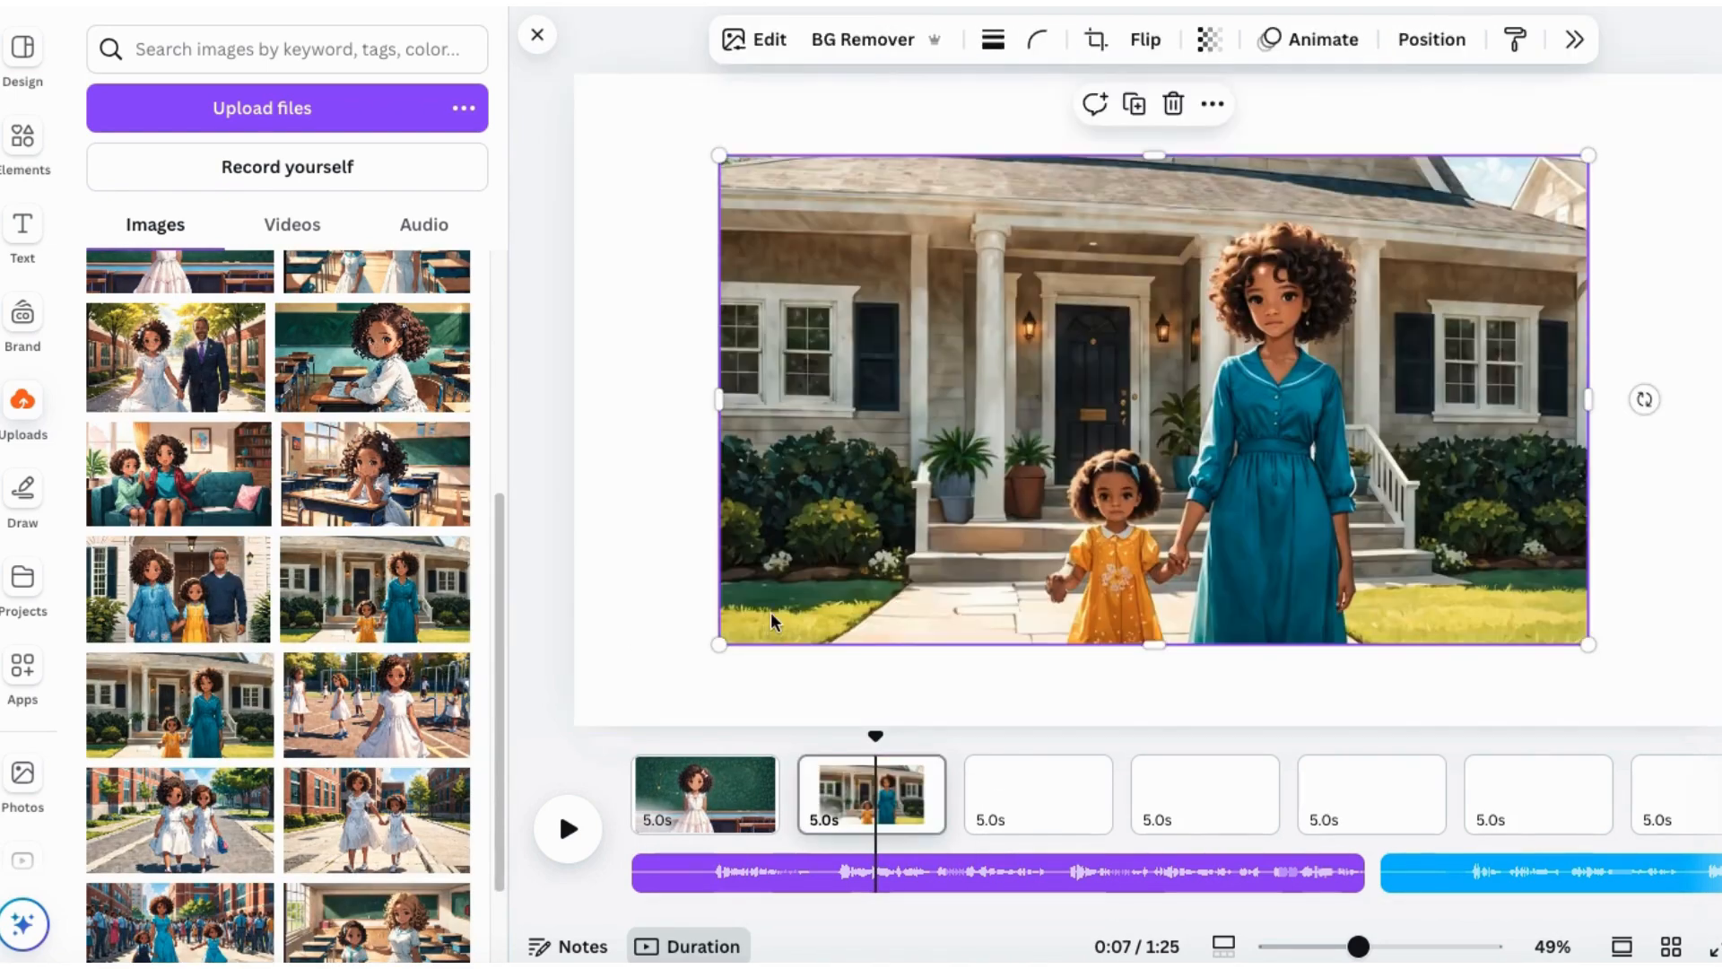
{"action": "left_click_drag", "start_coordinate": [719, 642], "coordinate": [574, 727]}
{"action": "left_click_drag", "start_coordinate": [1587, 155], "coordinate": [1720, 59]}
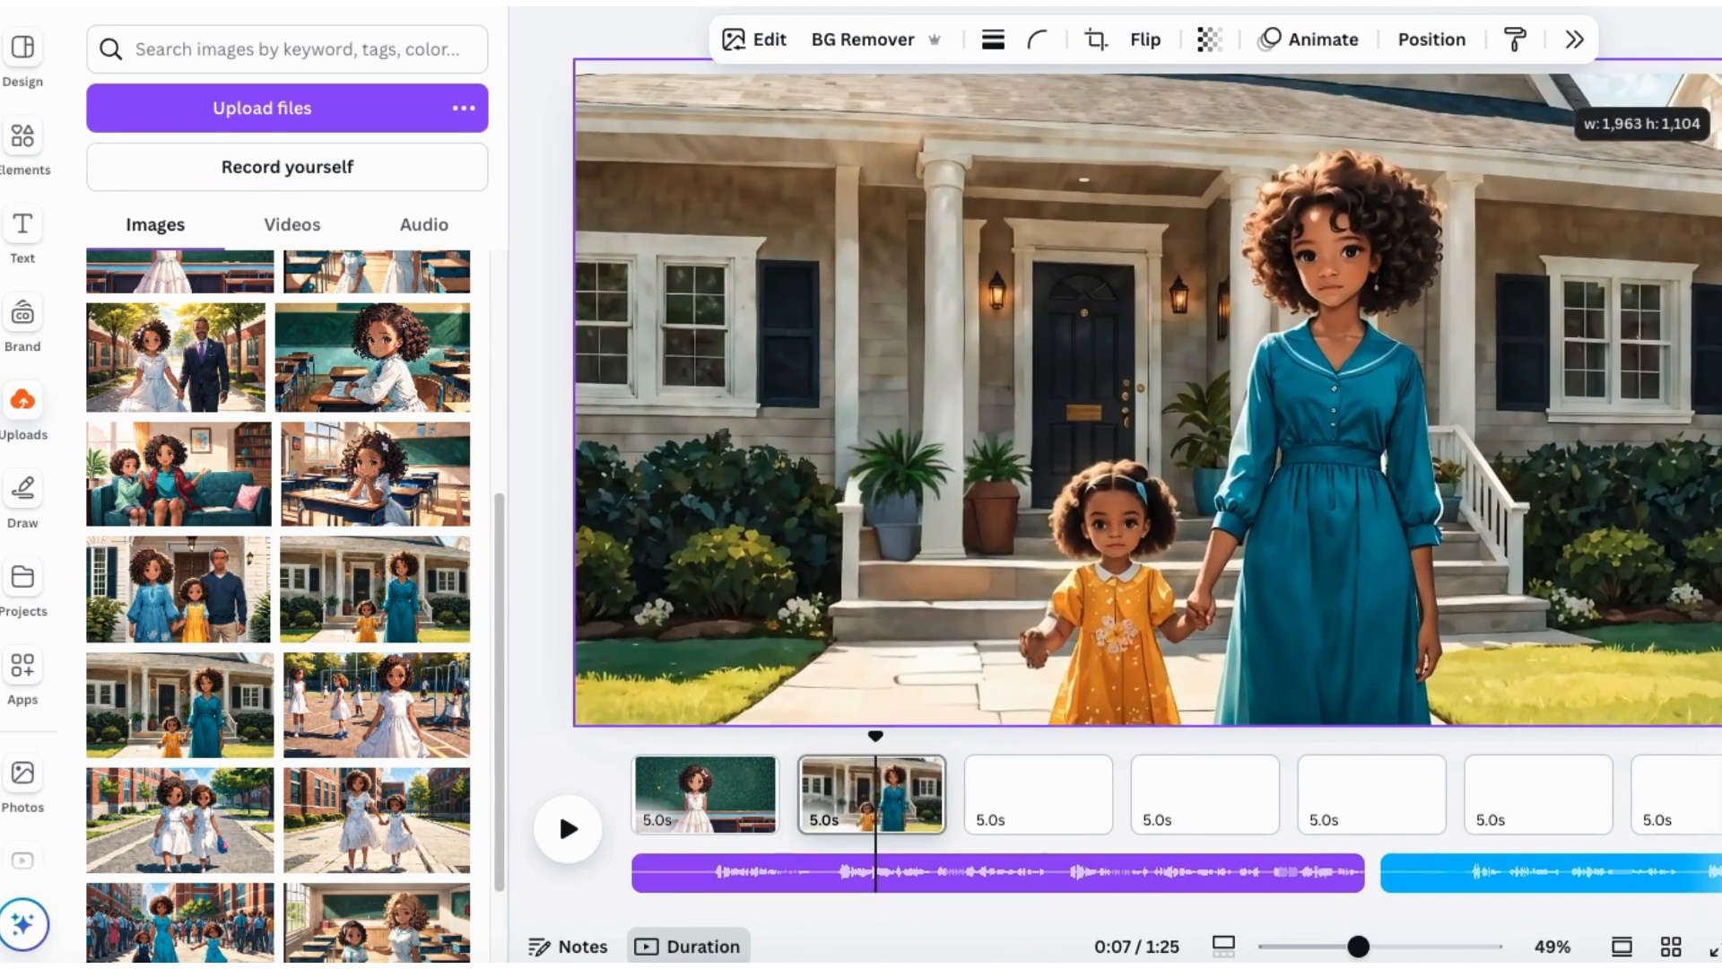
Step: Add the image of the girl in yellow holding hands with both parents to page 3 and enlarge it to fill the page
{"action": "left_click", "coordinate": [1033, 793]}
{"action": "left_click", "coordinate": [177, 590]}
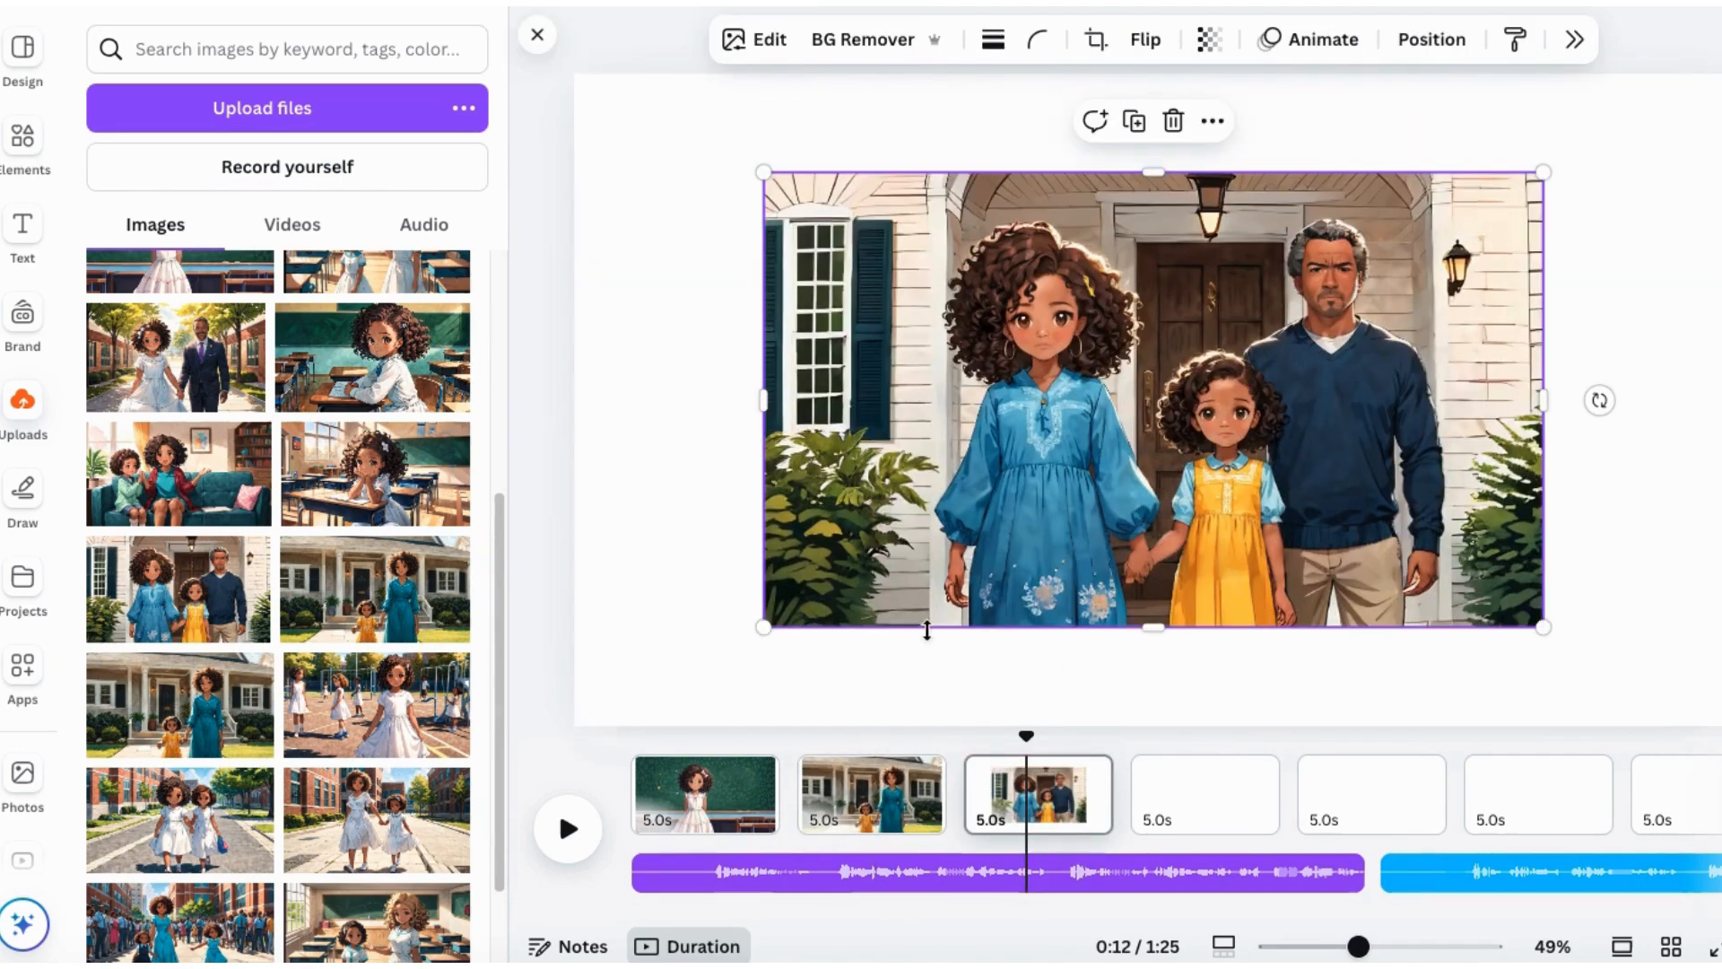
{"action": "left_click_drag", "start_coordinate": [763, 626], "coordinate": [575, 729]}
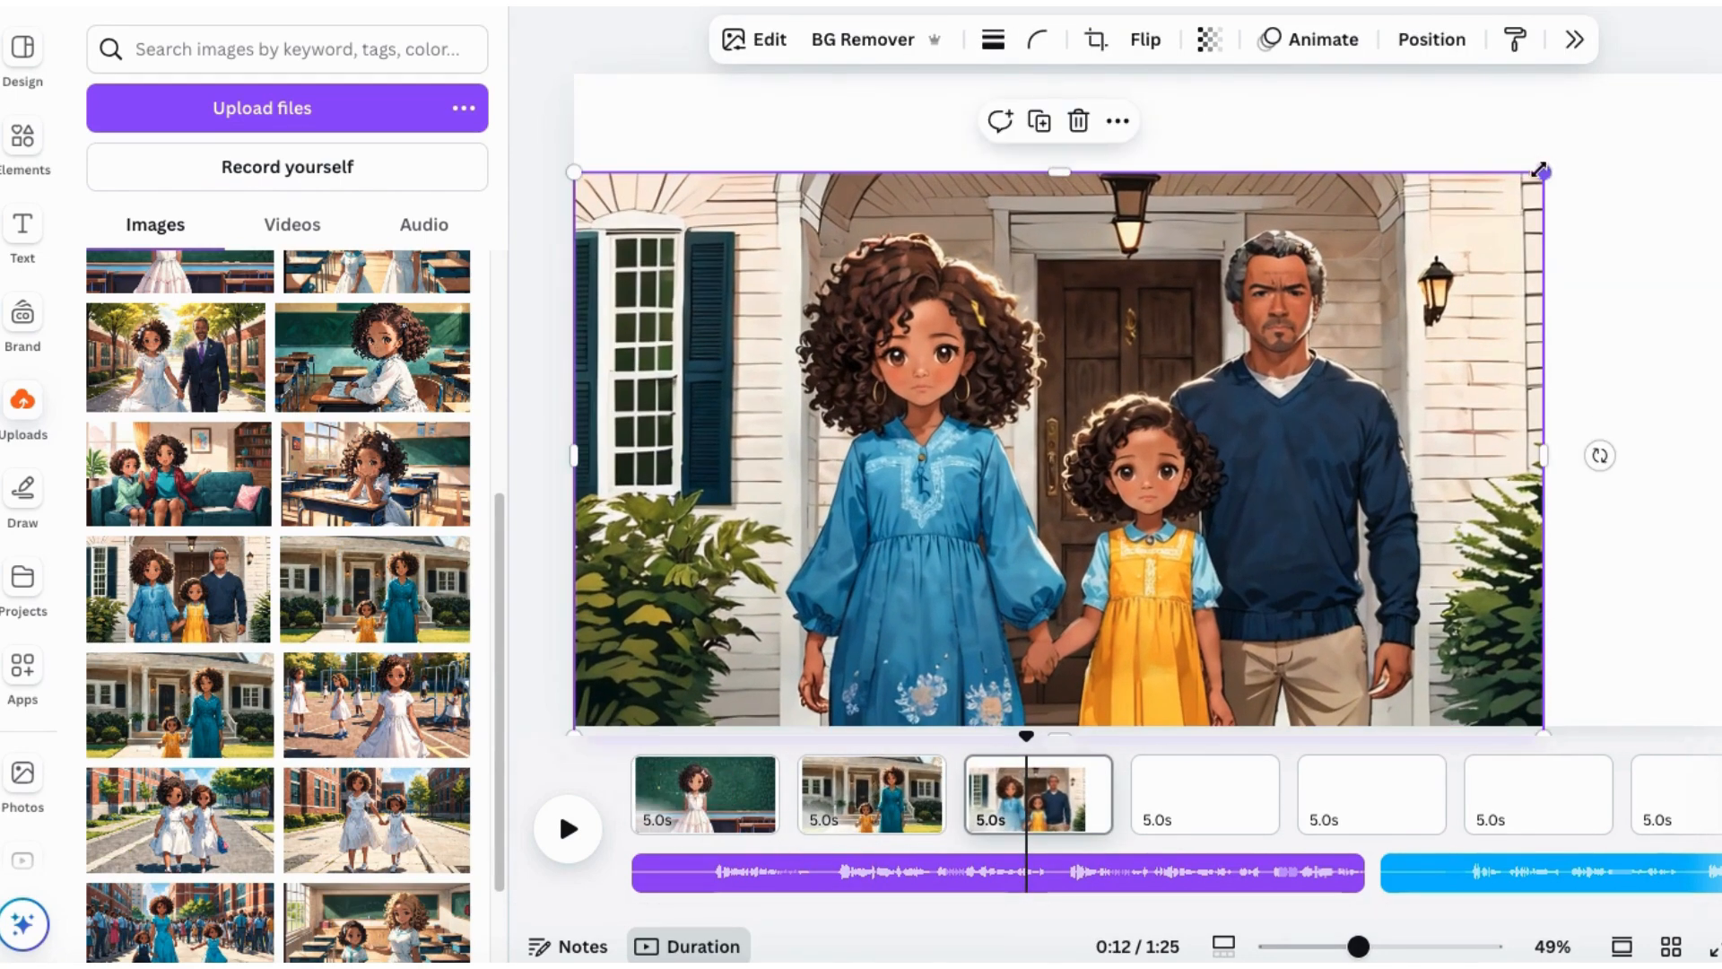
{"action": "left_click_drag", "start_coordinate": [1539, 168], "coordinate": [1704, 85]}
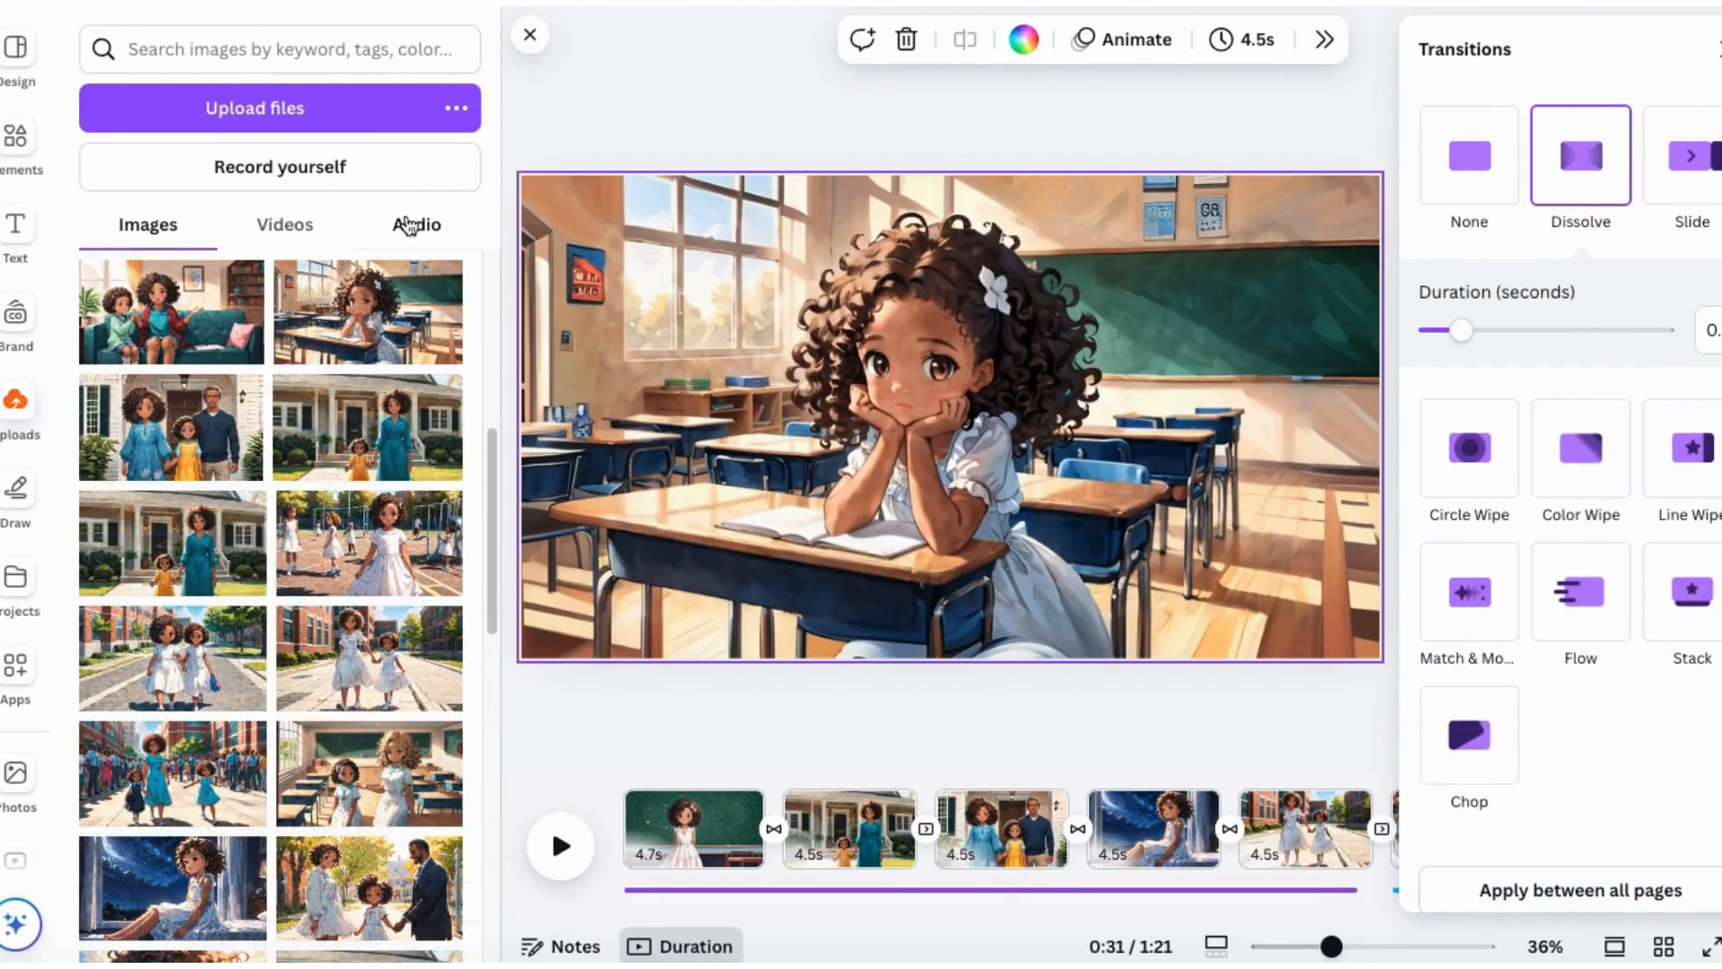
Step: Add calming cello & piano 1 (1).mp3 from the uploaded audio as background music starting at 0:00
{"action": "left_click", "coordinate": [417, 224]}
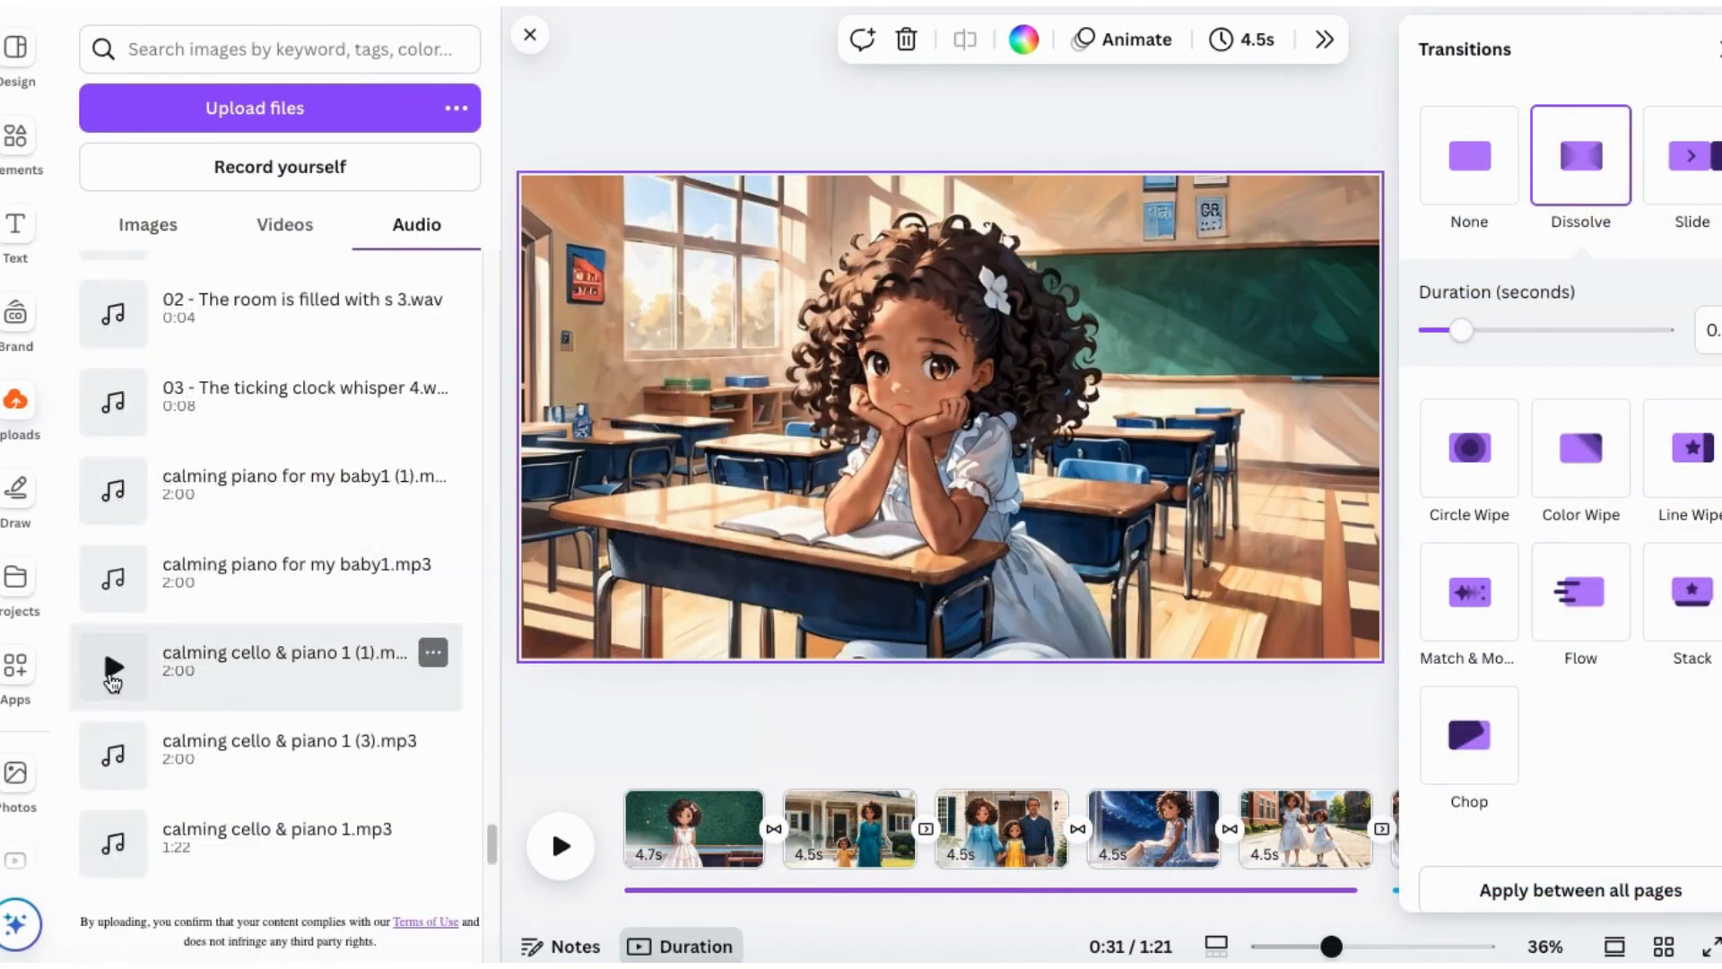
{"action": "left_click", "coordinate": [234, 666]}
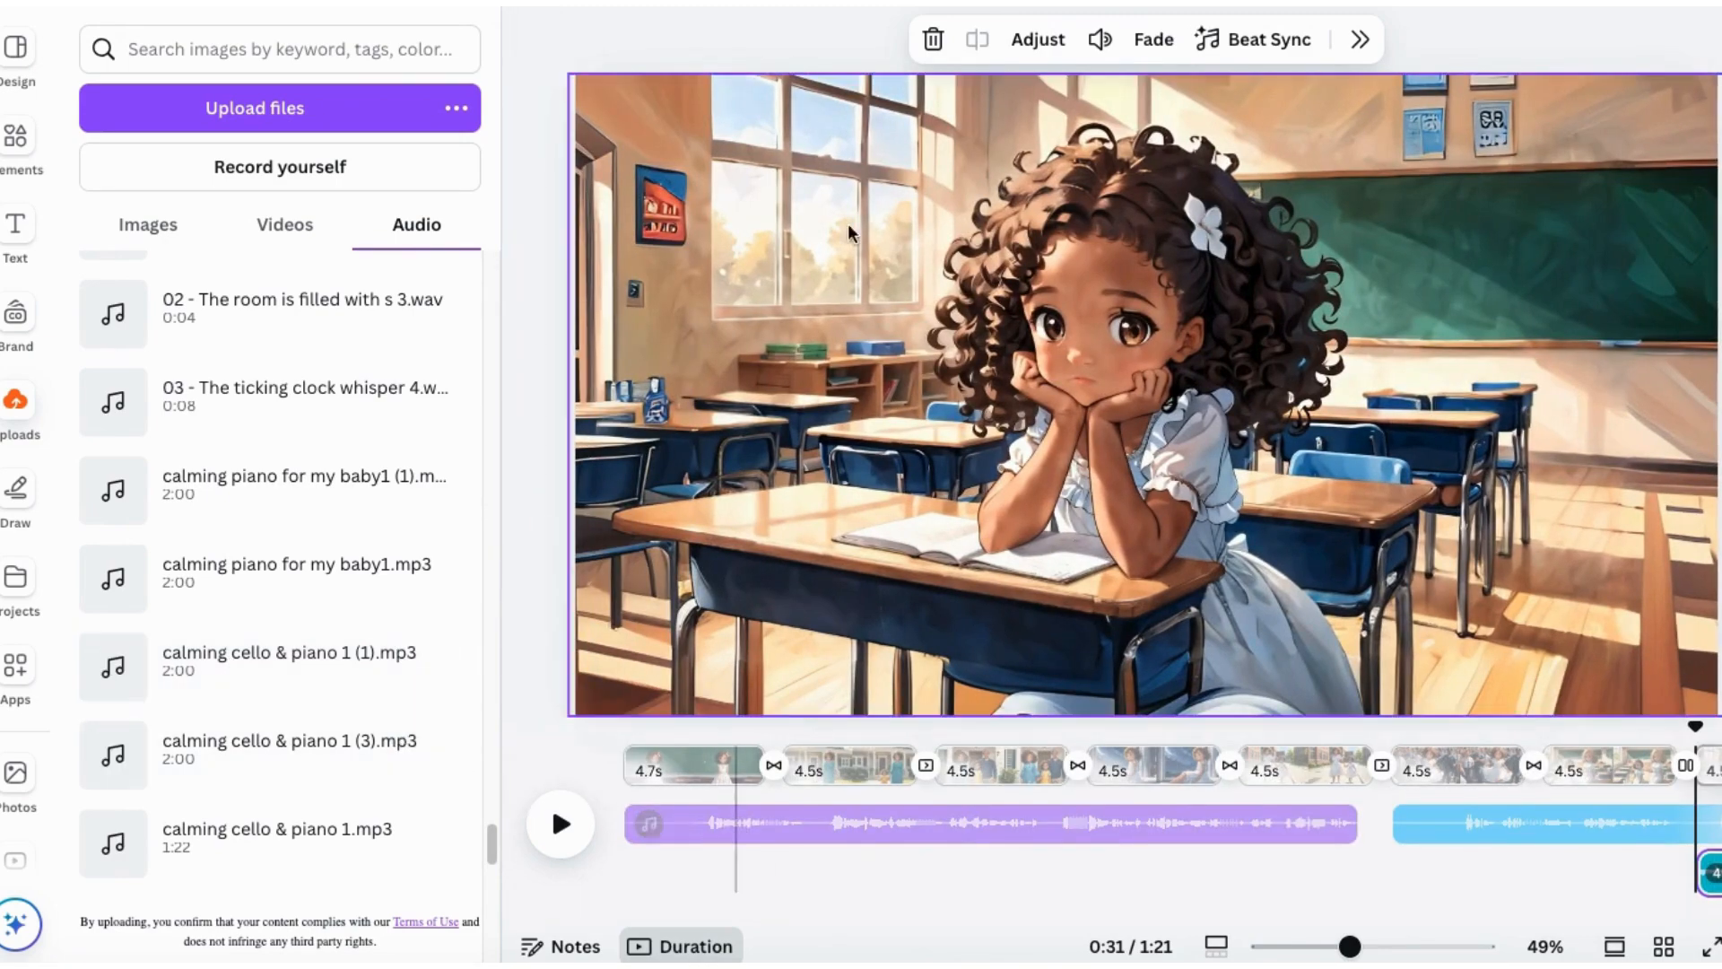
{"action": "left_click", "coordinate": [622, 858]}
{"action": "left_click", "coordinate": [622, 858]}
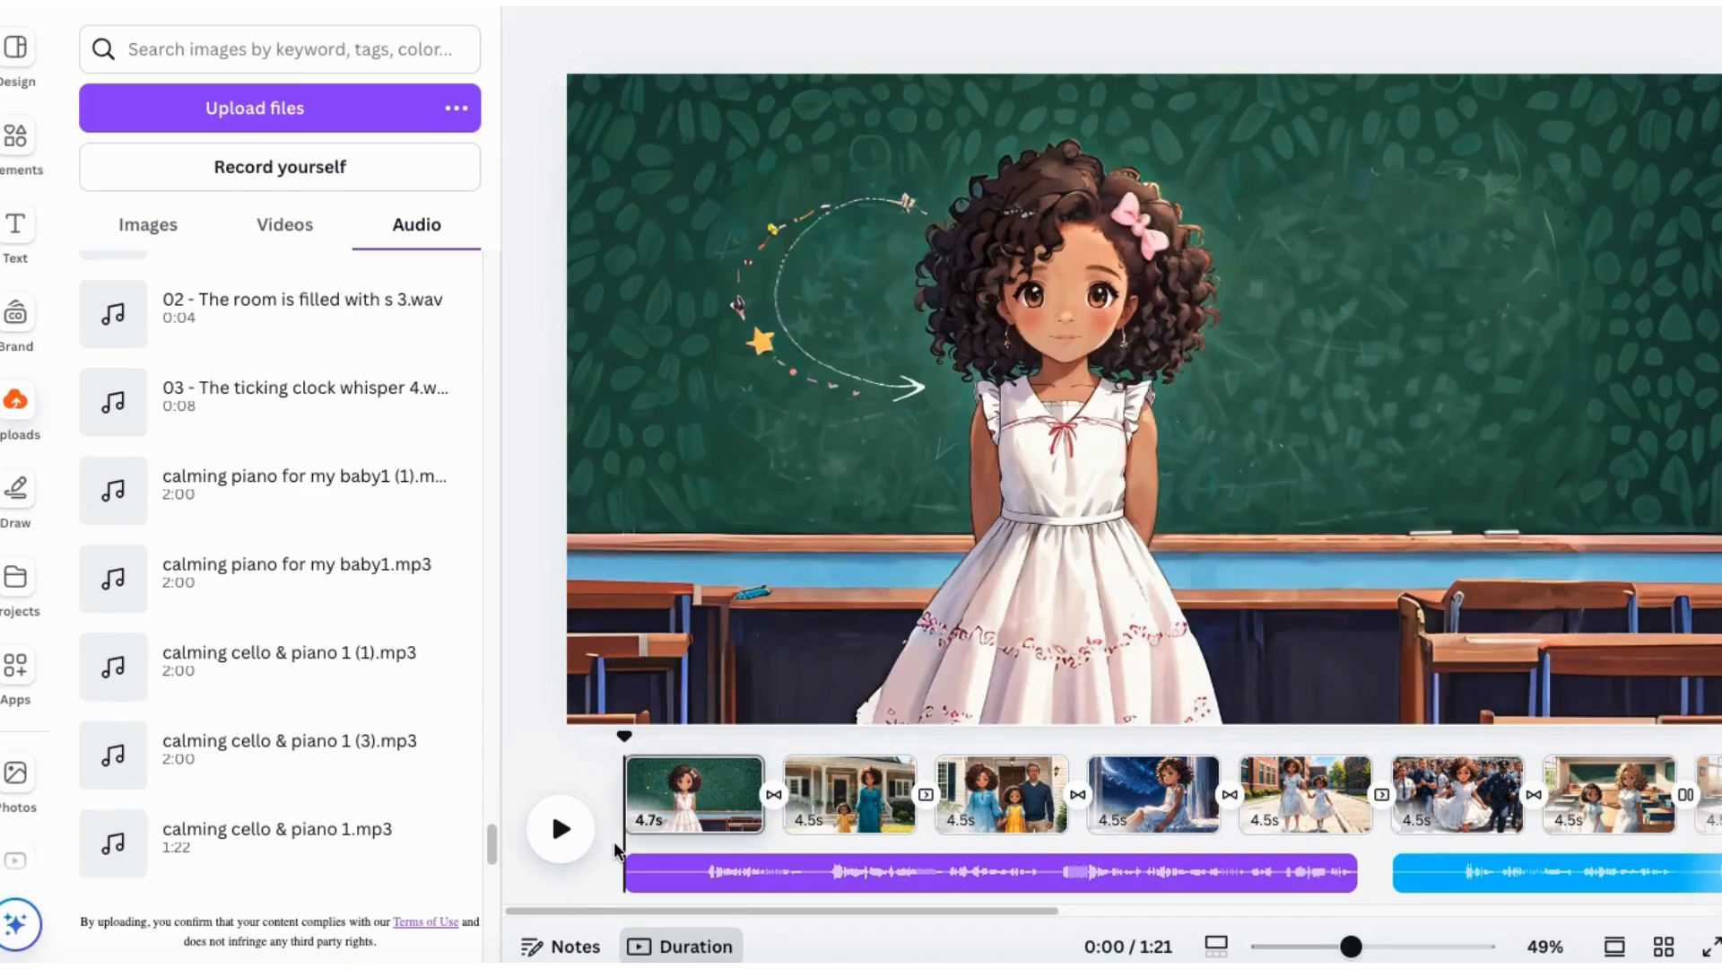
{"action": "left_click", "coordinate": [184, 668]}
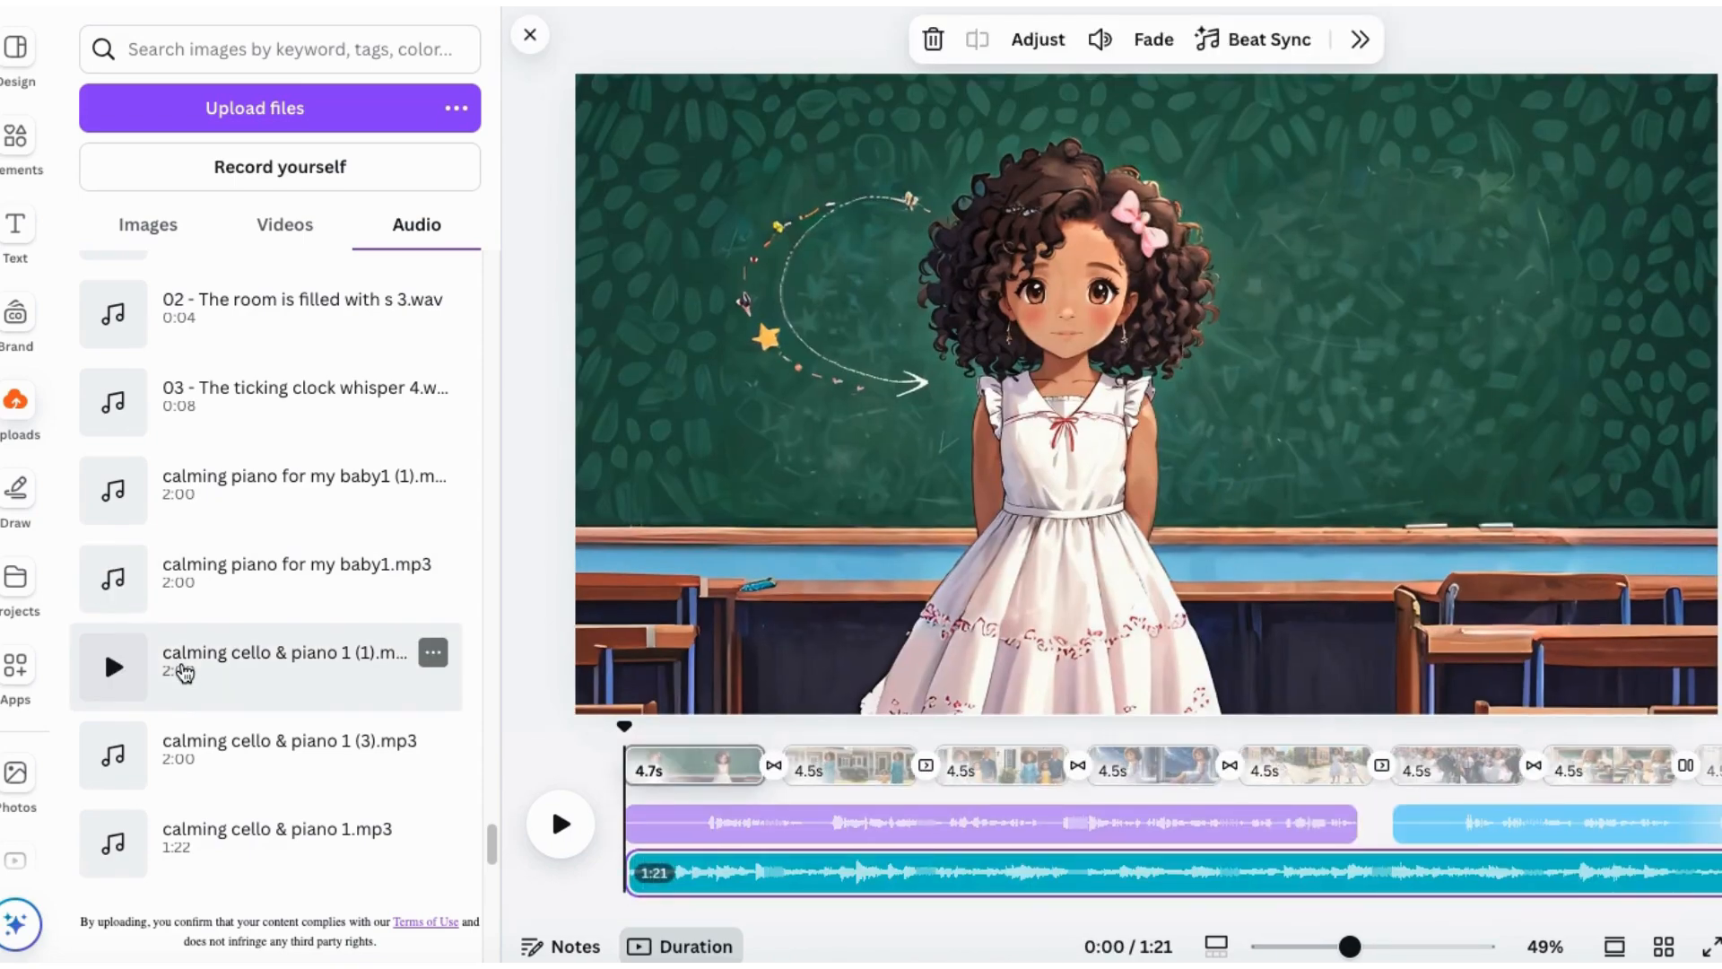
Step: Set the background music's volume to 23 and play the video from the start
{"action": "right_click", "coordinate": [735, 874]}
{"action": "left_click", "coordinate": [822, 783]}
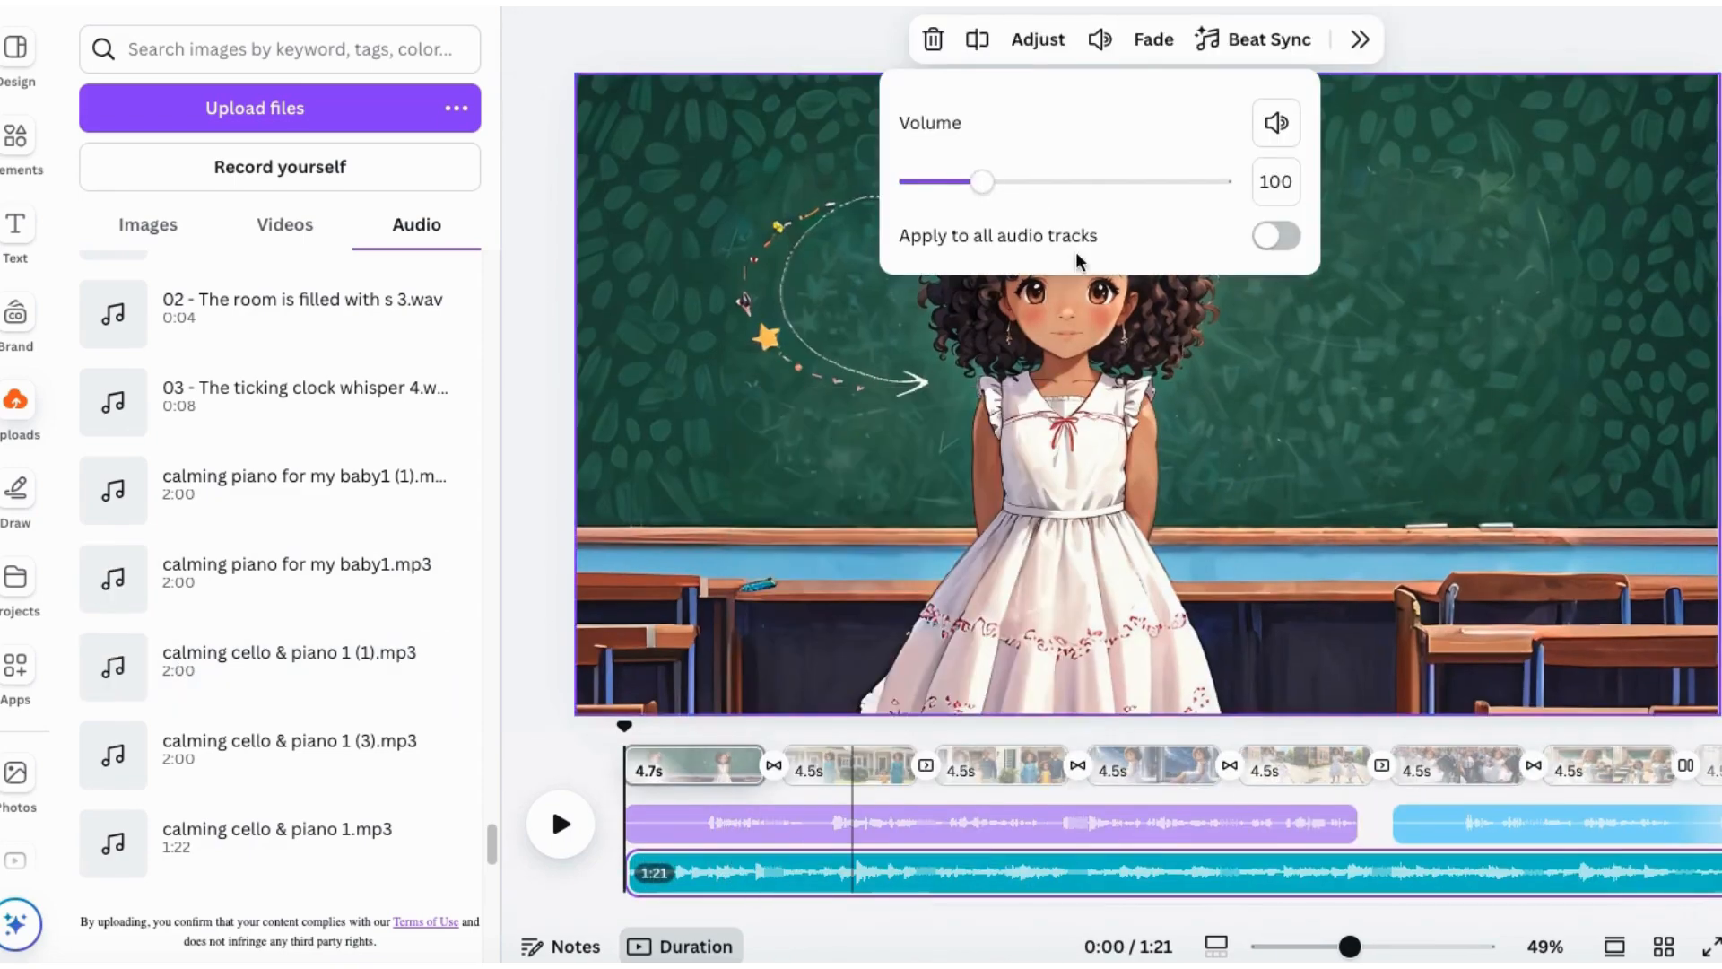
{"action": "left_click_drag", "start_coordinate": [981, 180], "coordinate": [919, 187]}
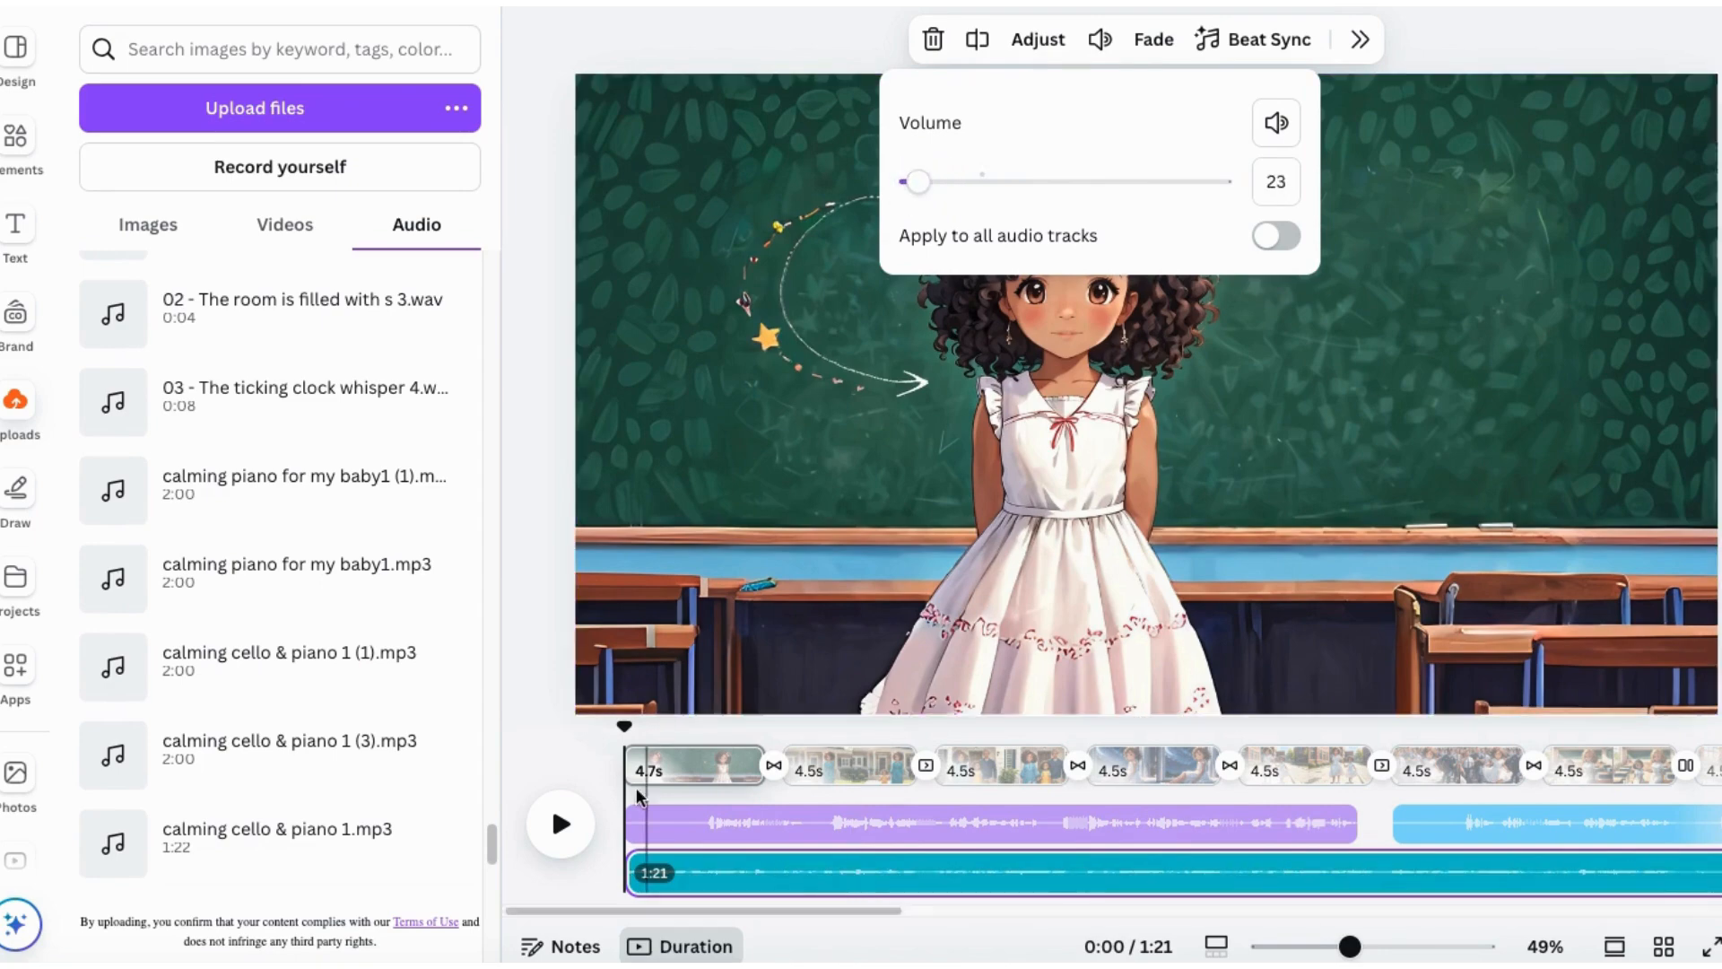
{"action": "left_click", "coordinate": [561, 824]}
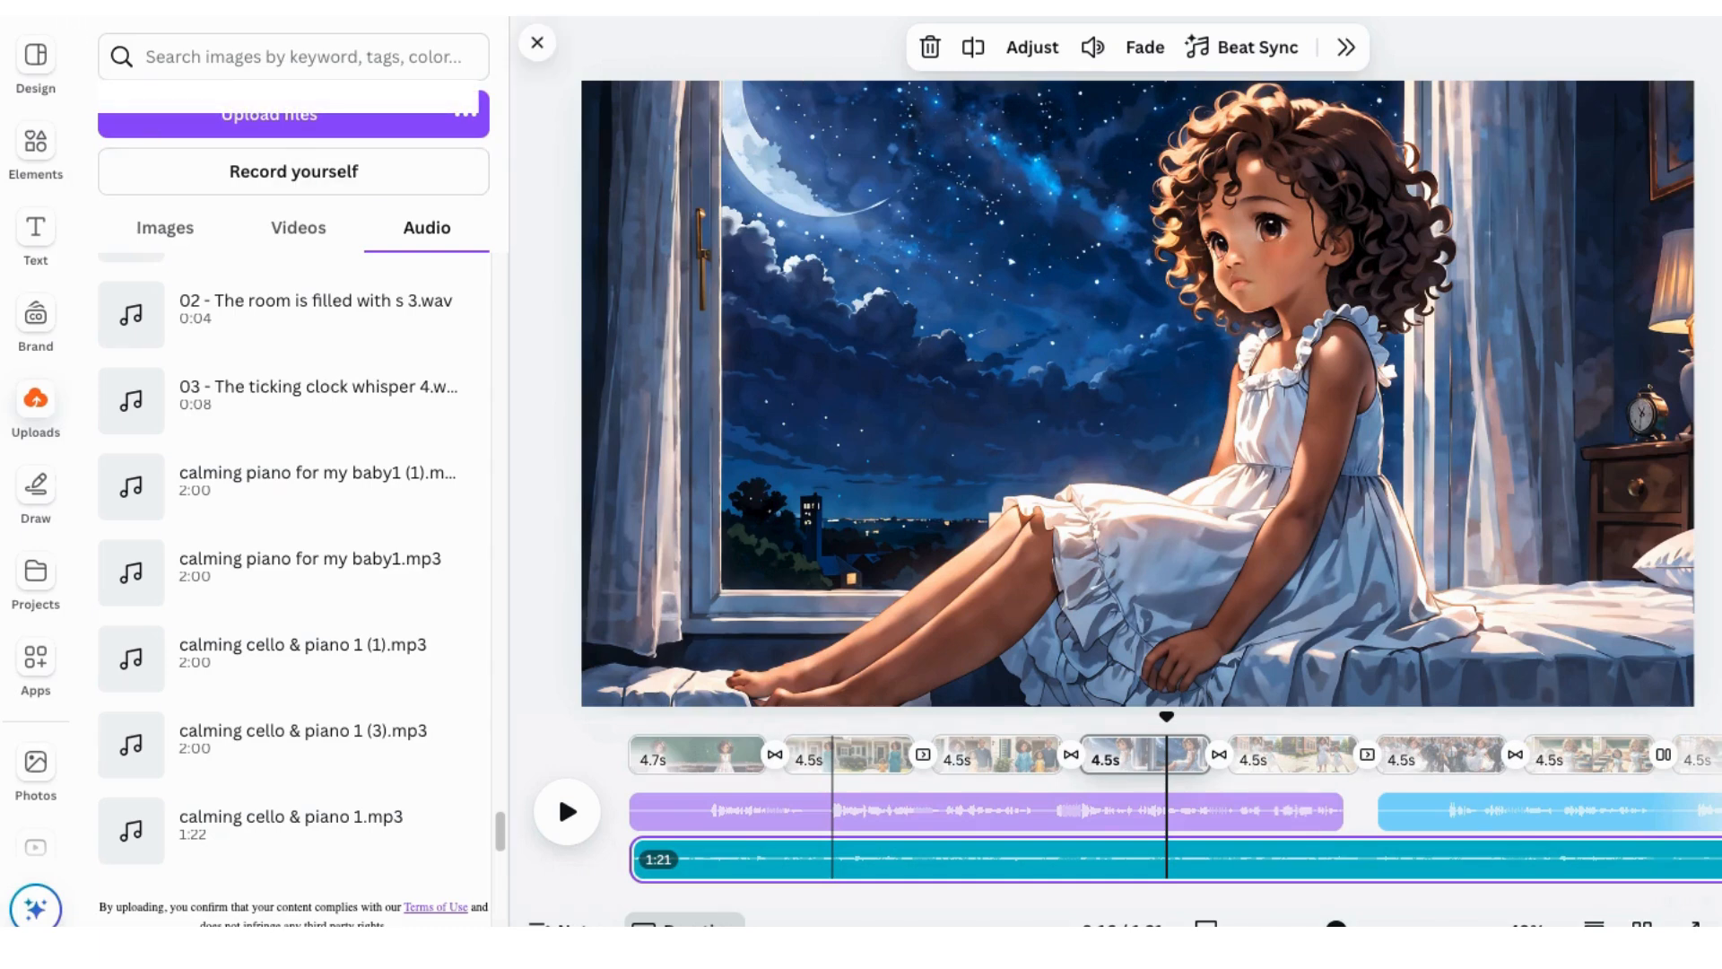
Step: Download all pages of the video as an MP4 in 1080p quality
{"action": "left_click", "coordinate": [95, 5]}
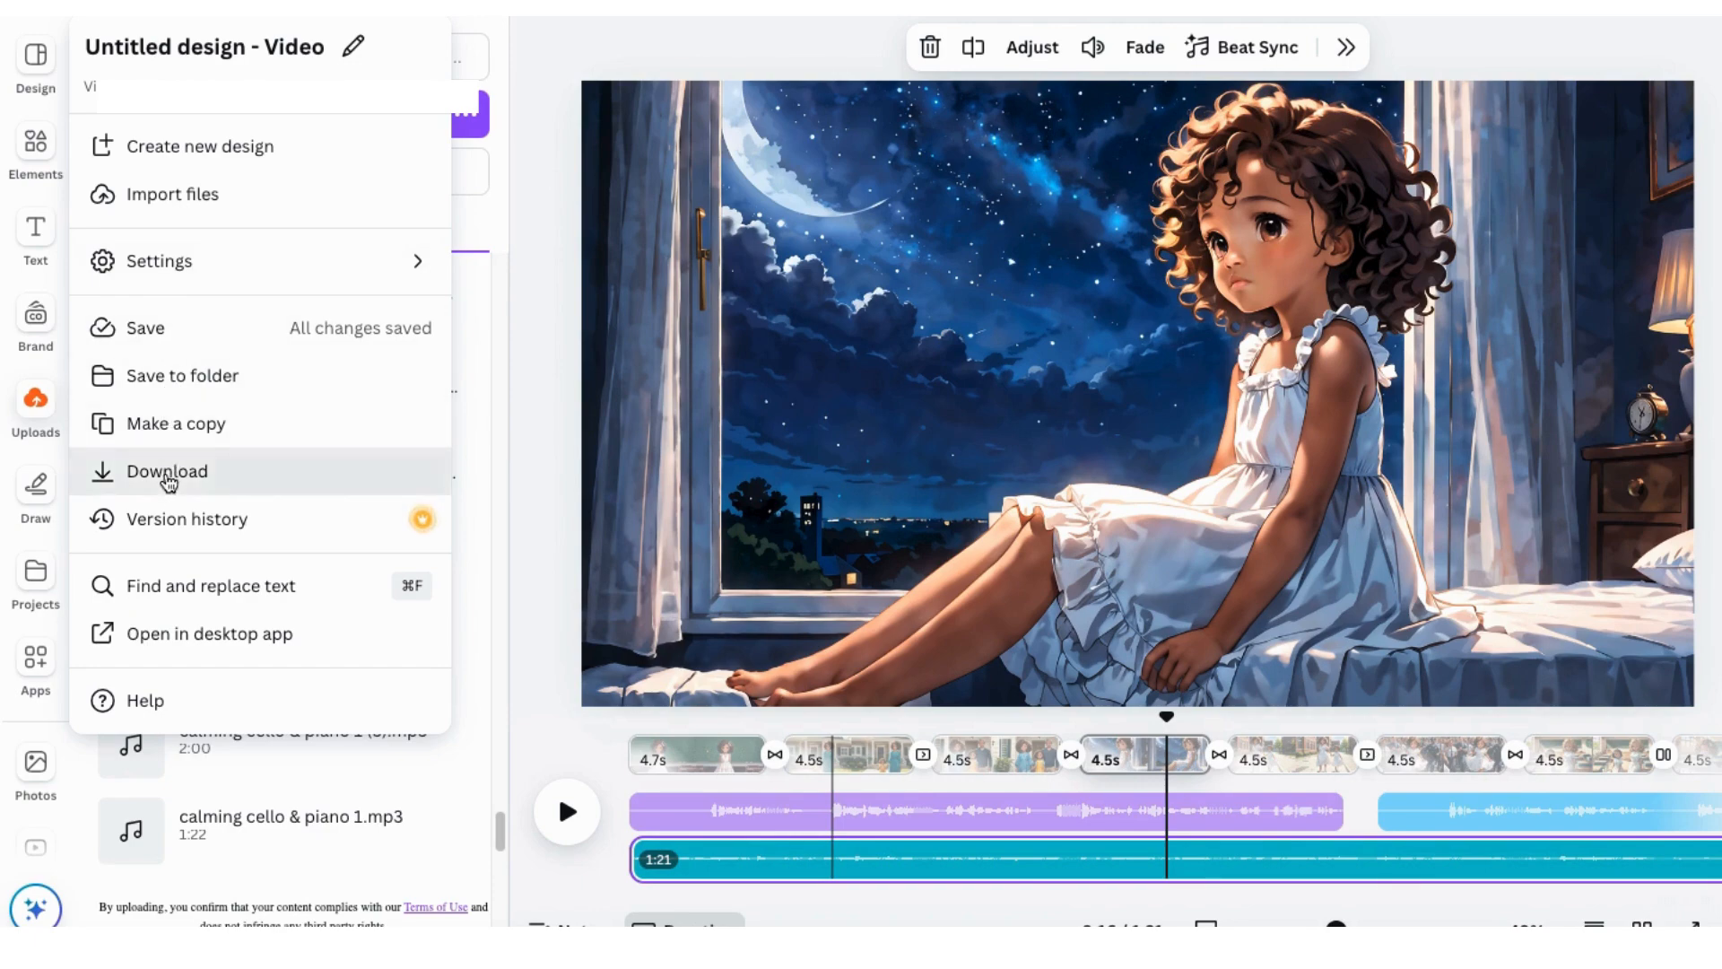
{"action": "left_click", "coordinate": [167, 475]}
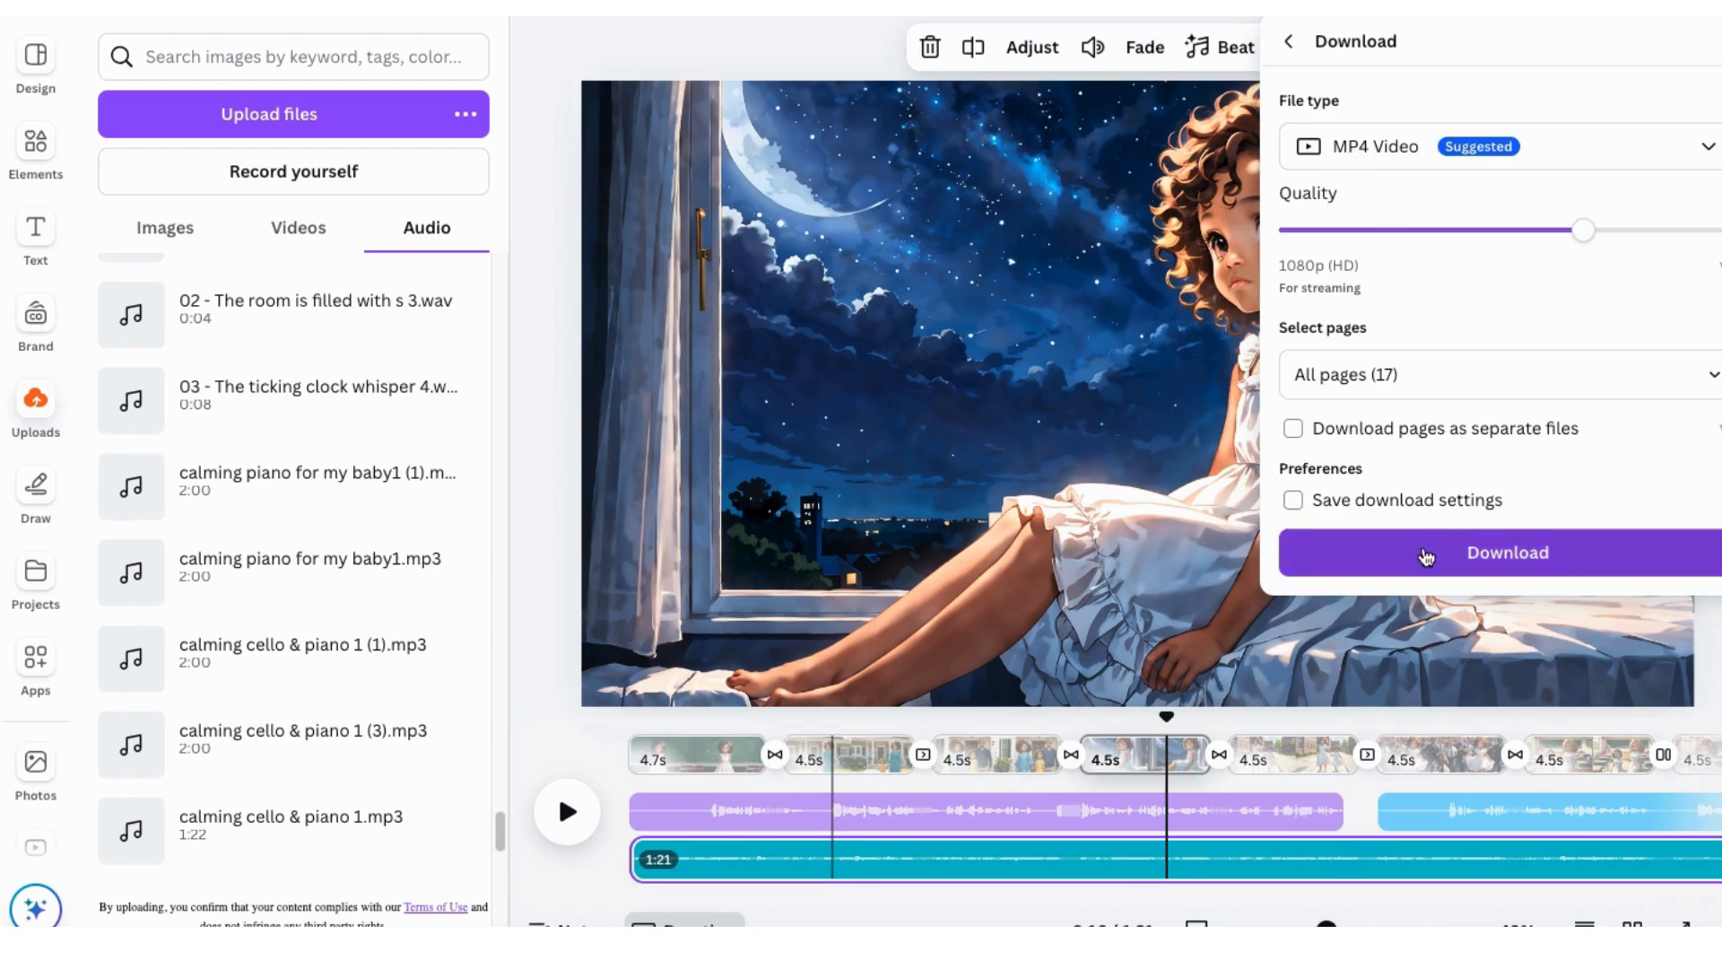
{"action": "left_click", "coordinate": [1426, 556]}
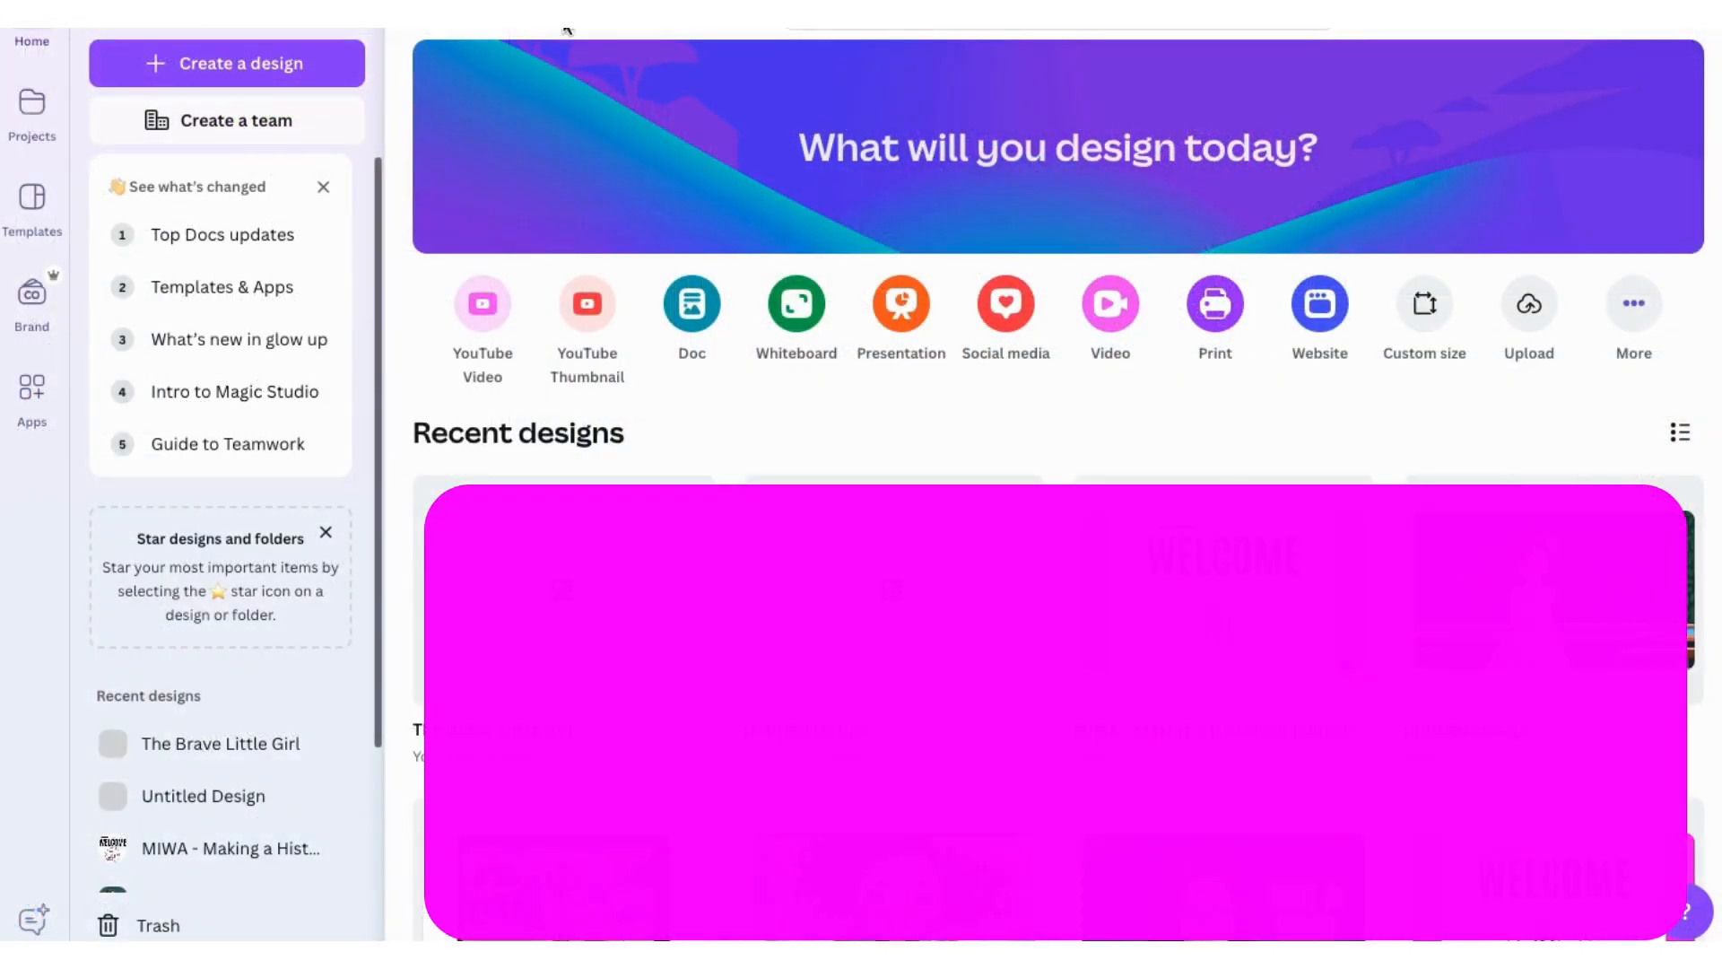
Step: Create a YouTube Thumbnail design and fill its page with the image of the girl resting her chin on her hands at a classroom desk
{"action": "left_click", "coordinate": [578, 383]}
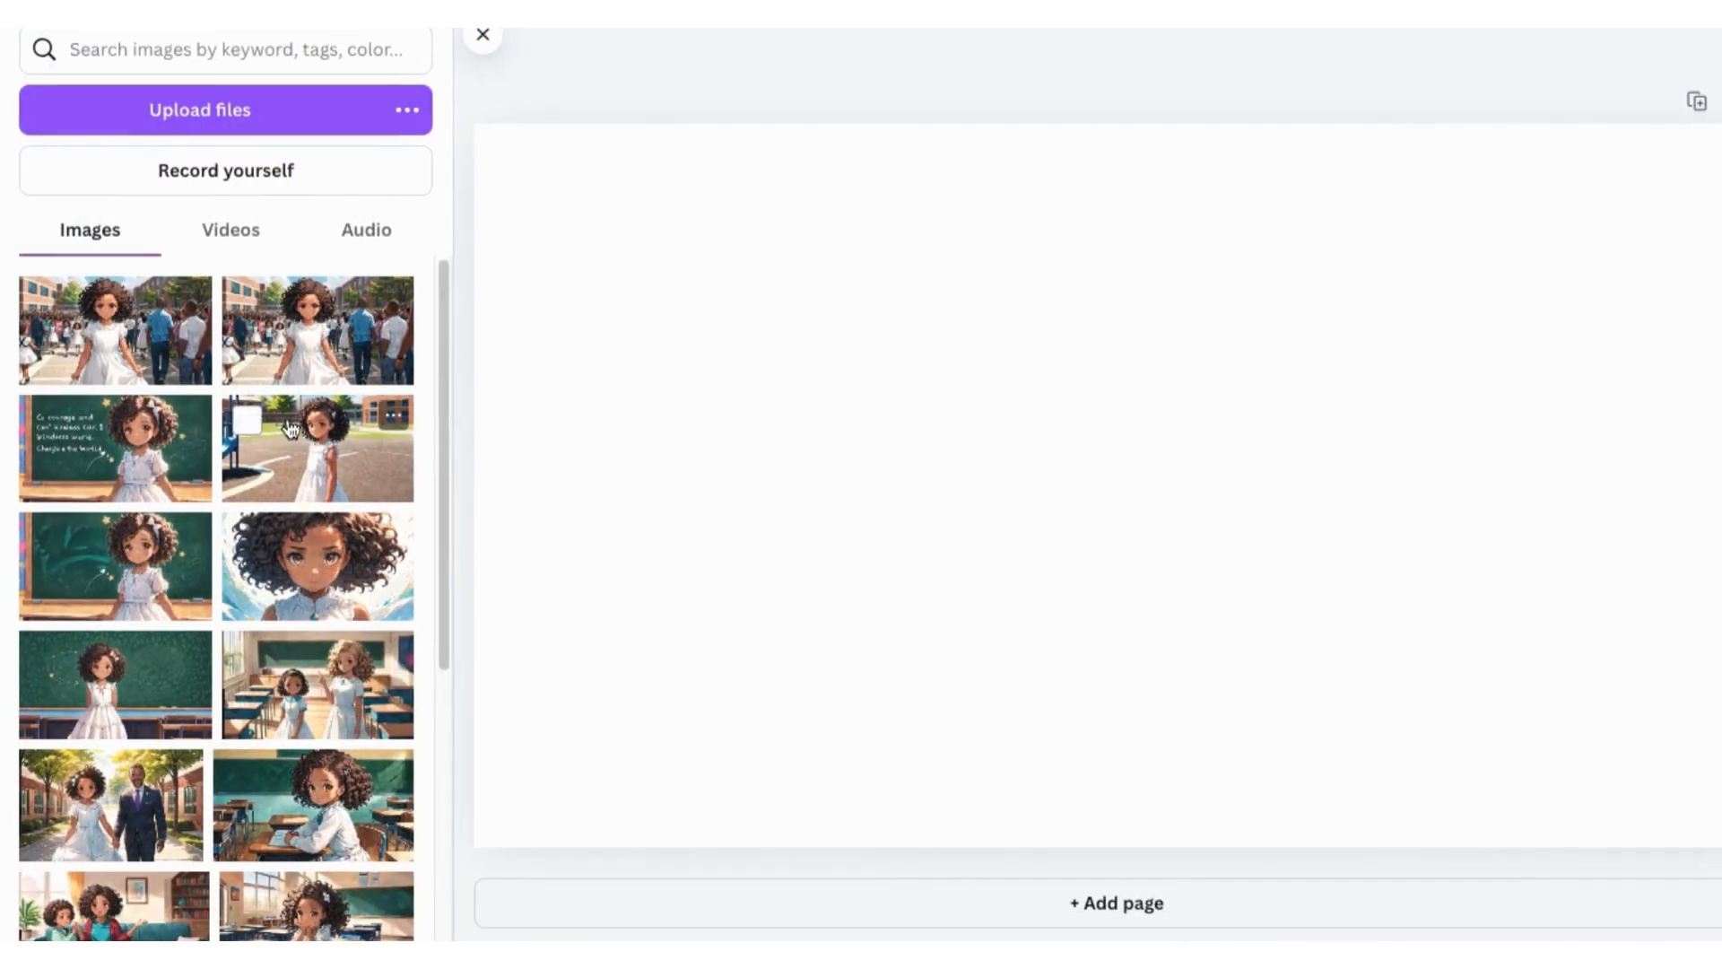
{"action": "scroll", "coordinate": [290, 429], "scroll_direction": "down", "scroll_amount": 5}
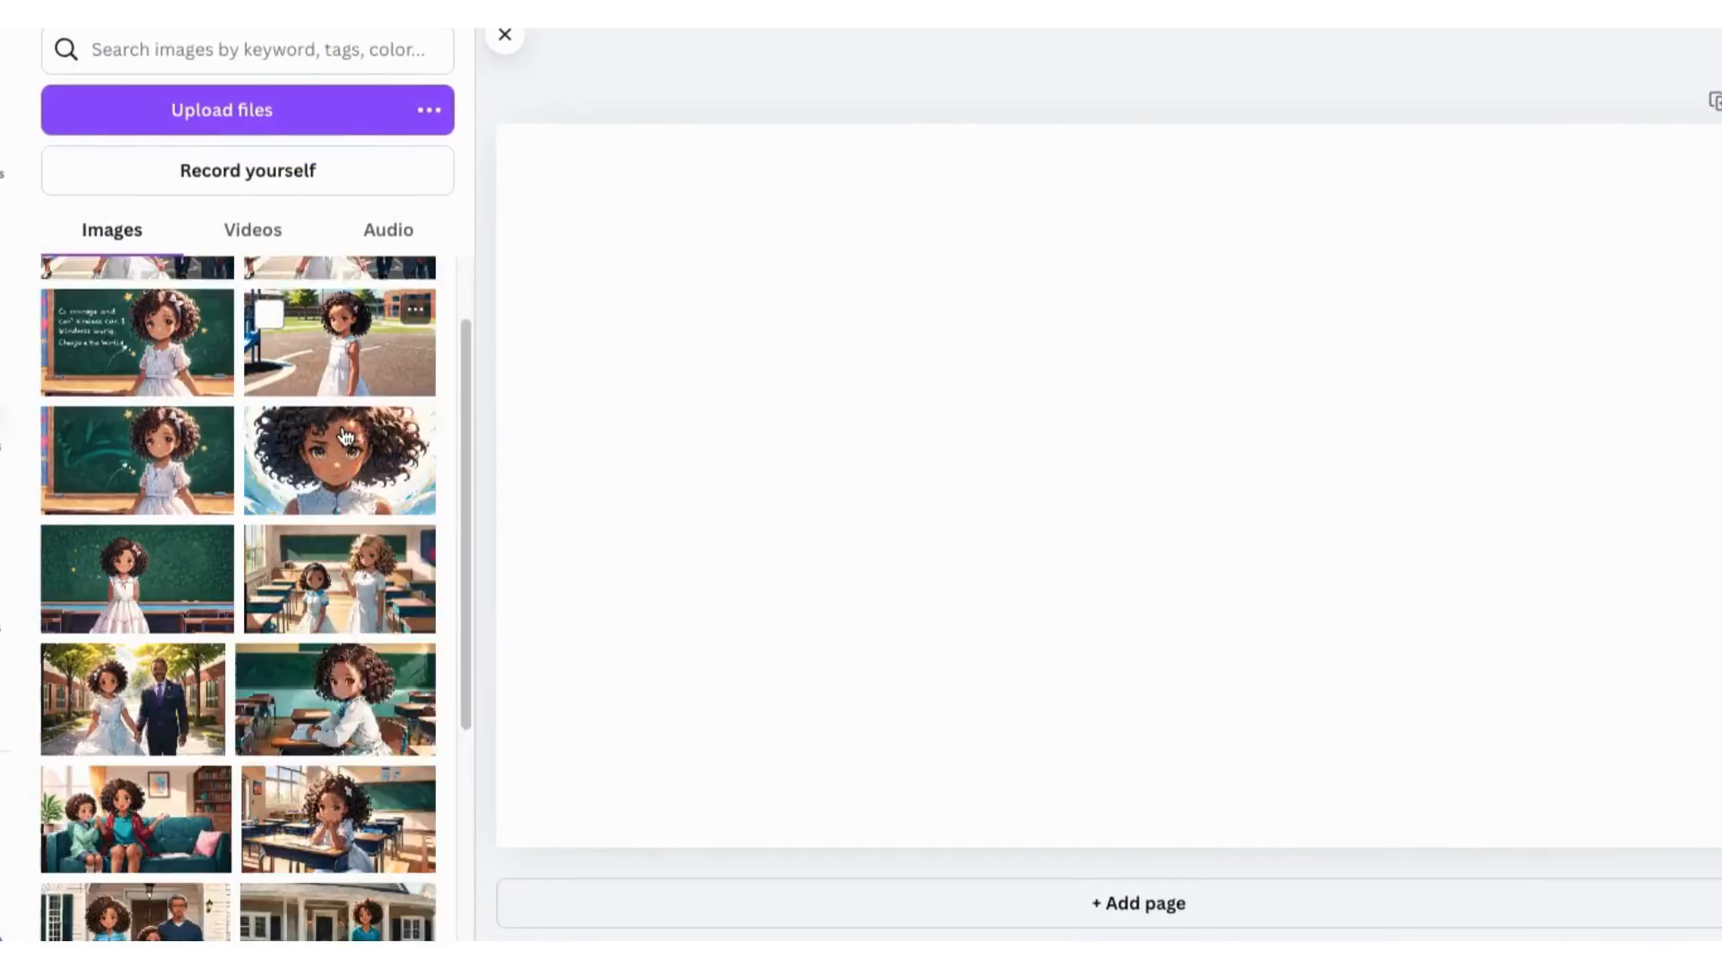
{"action": "left_click", "coordinate": [408, 437]}
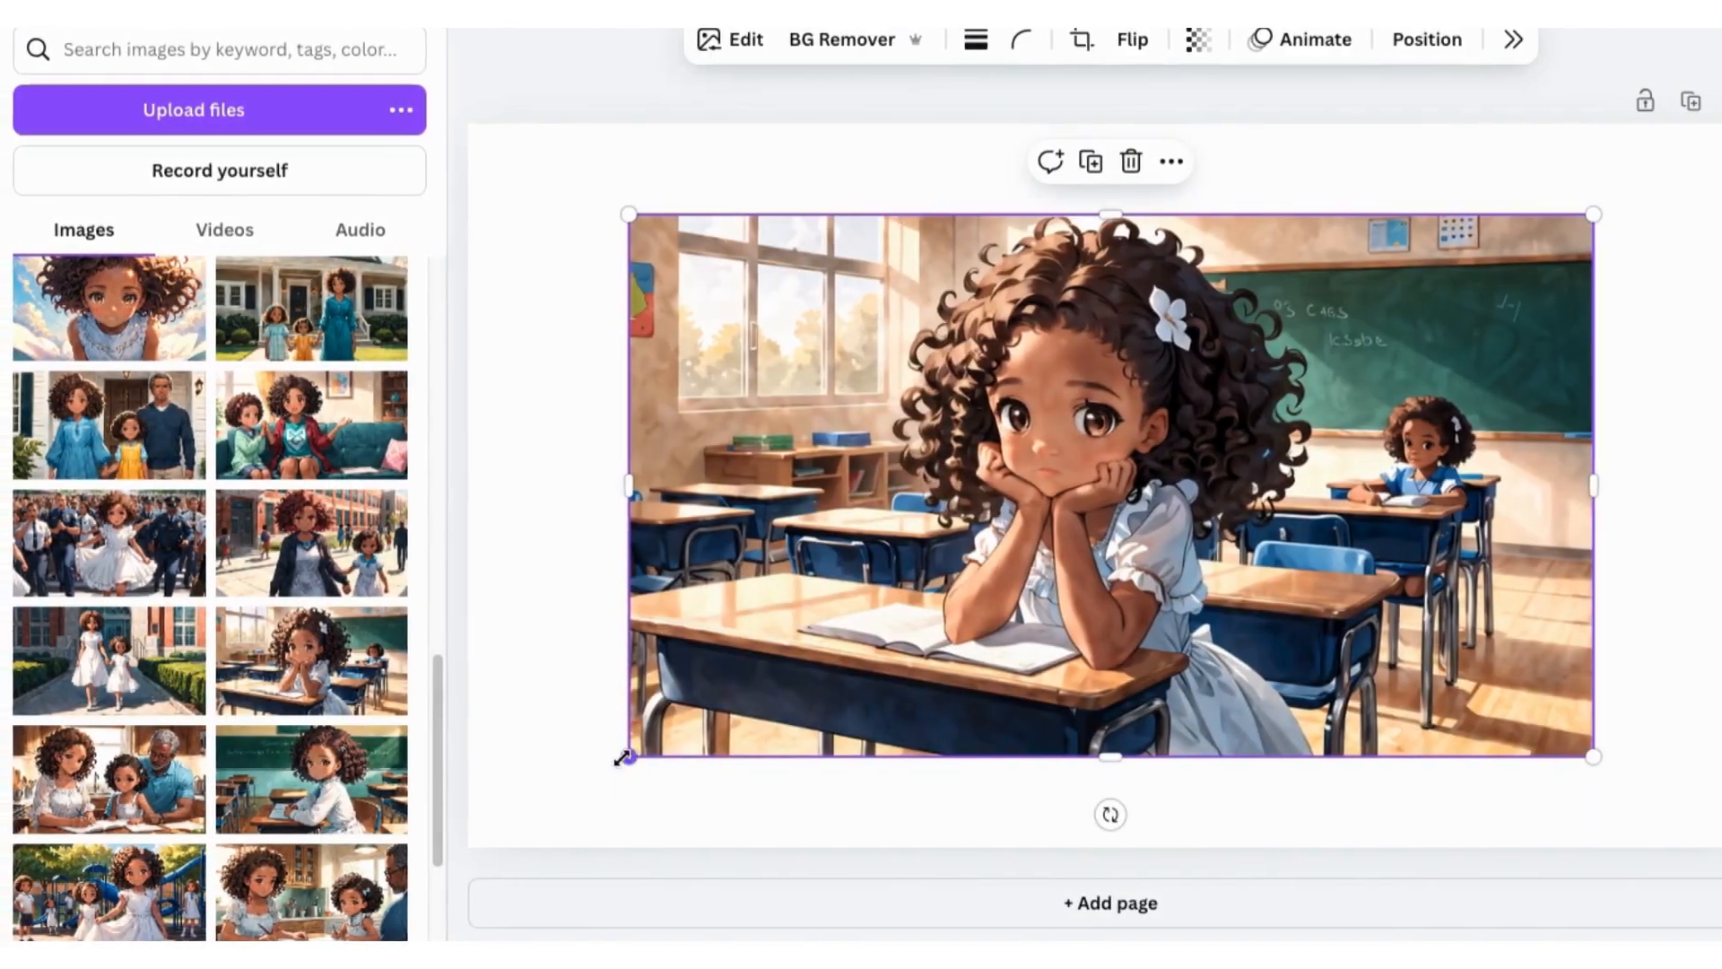
{"action": "left_click_drag", "start_coordinate": [626, 757], "coordinate": [130, 967]}
{"action": "left_click_drag", "start_coordinate": [593, 764], "coordinate": [973, 674]}
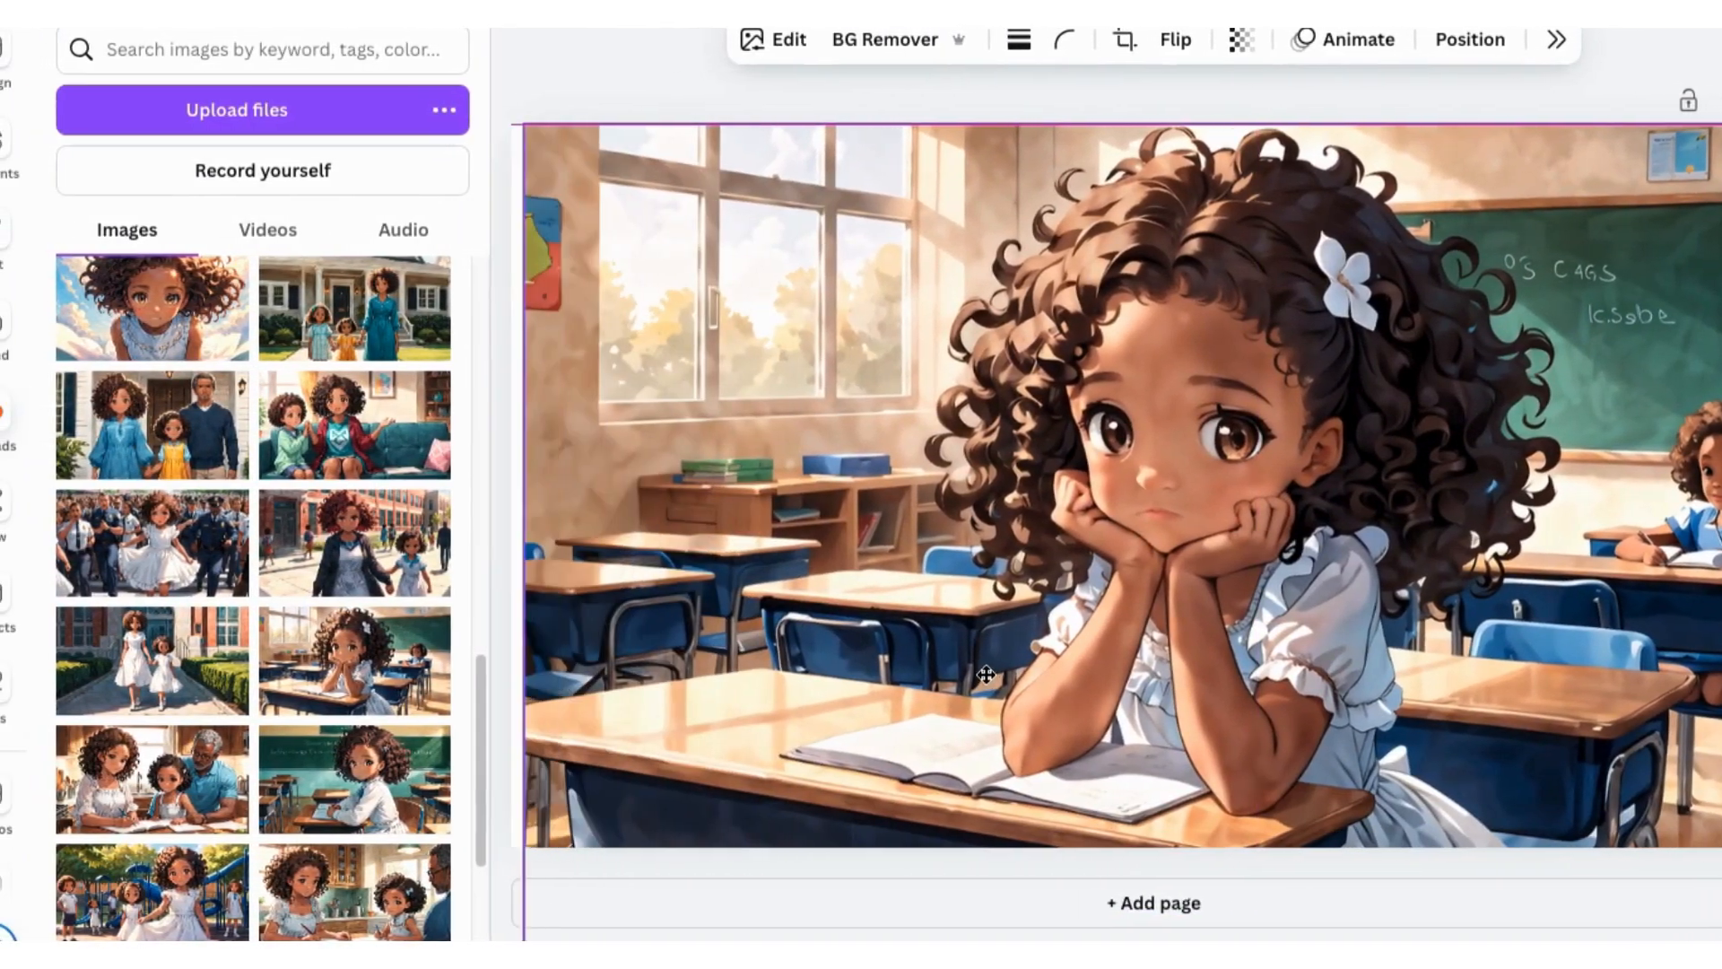
{"action": "left_click", "coordinate": [582, 50]}
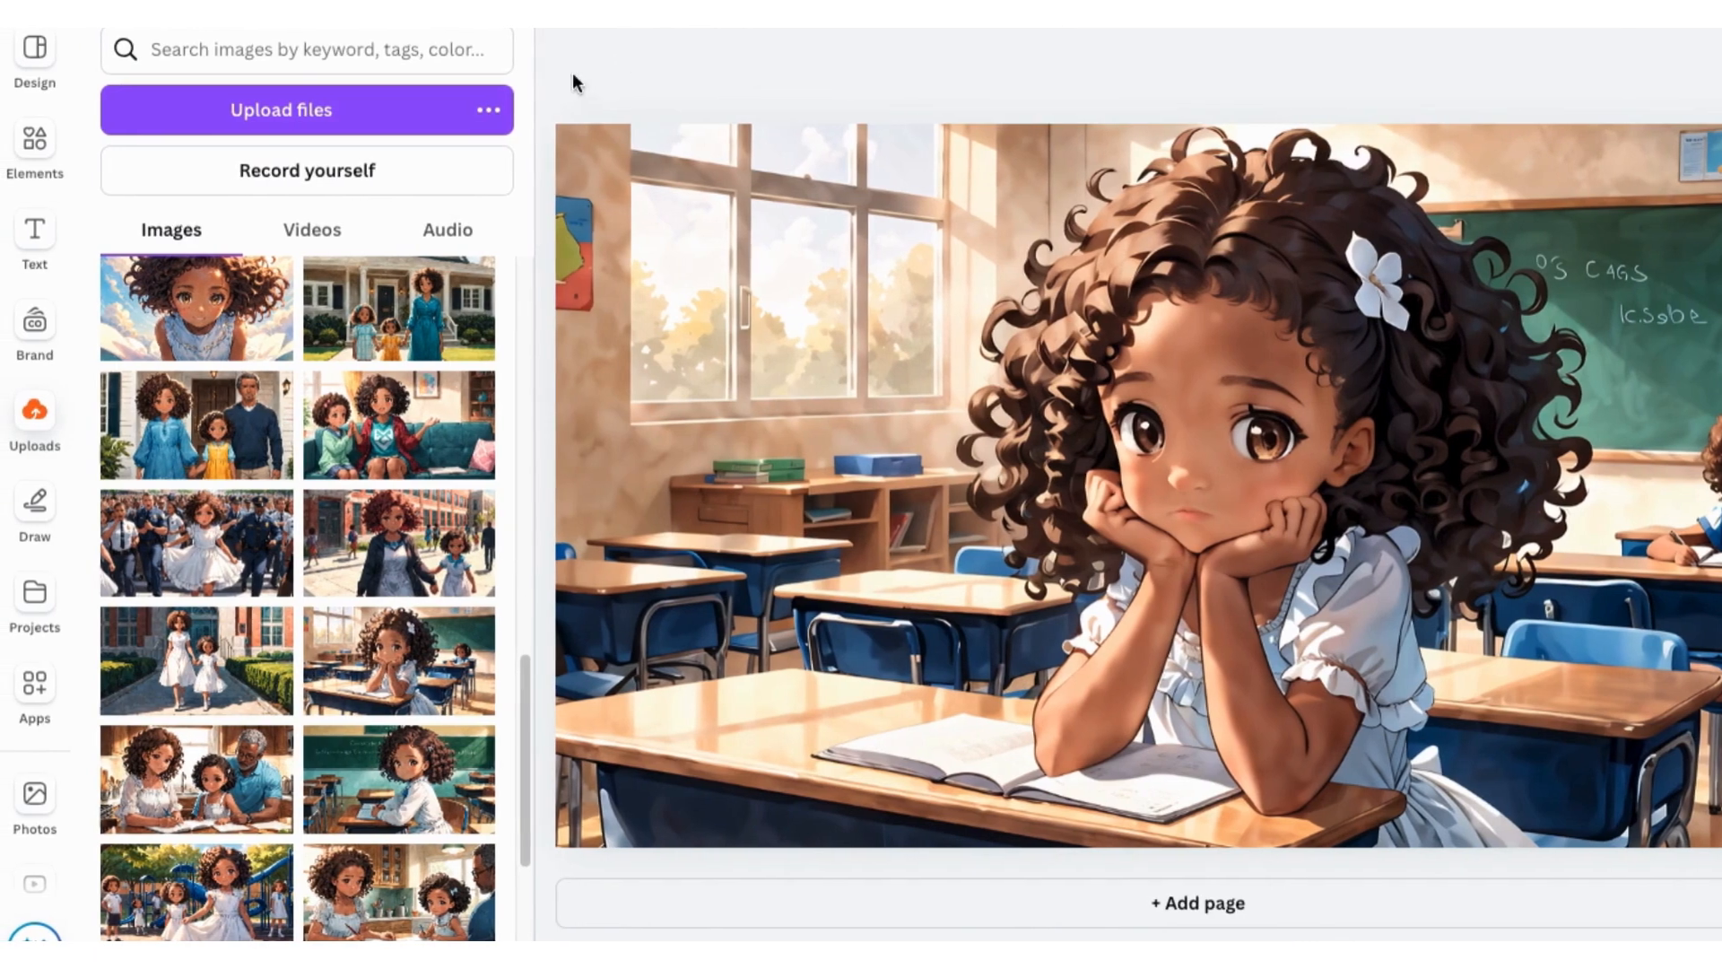
Step: Add the heading "The Brave Little Girl" to the thumbnail and enlarge it
{"action": "left_click", "coordinate": [30, 237]}
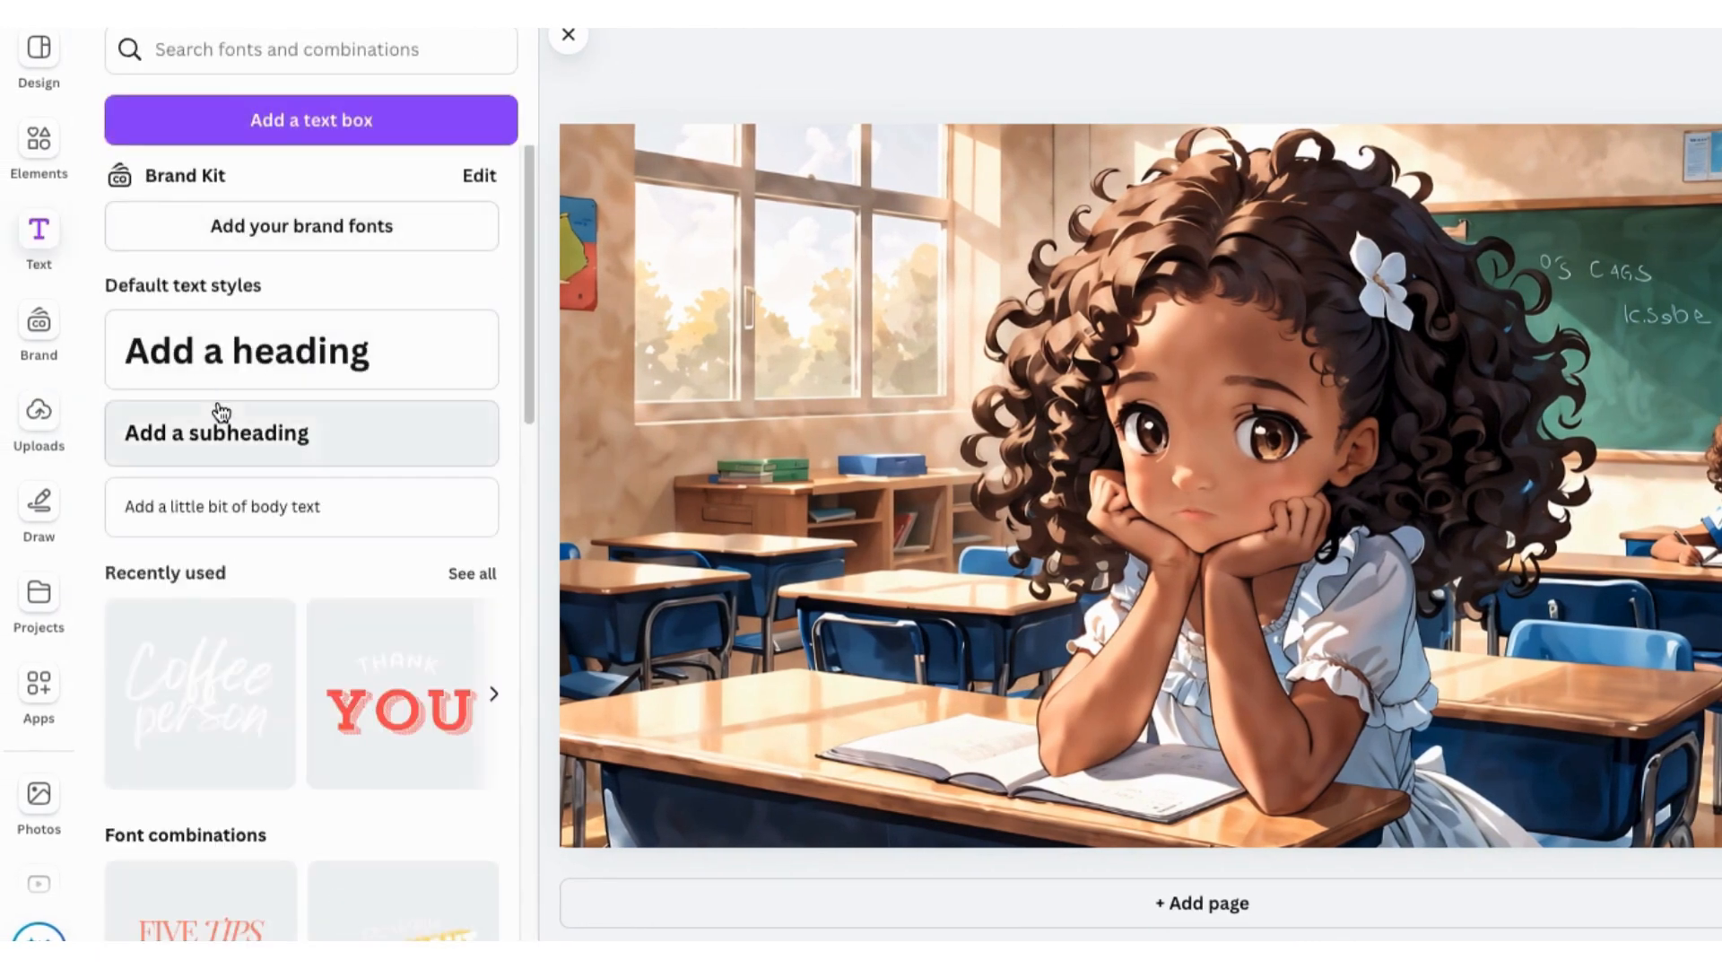
{"action": "left_click", "coordinate": [212, 353]}
{"action": "left_click_drag", "start_coordinate": [969, 487], "coordinate": [1379, 470]}
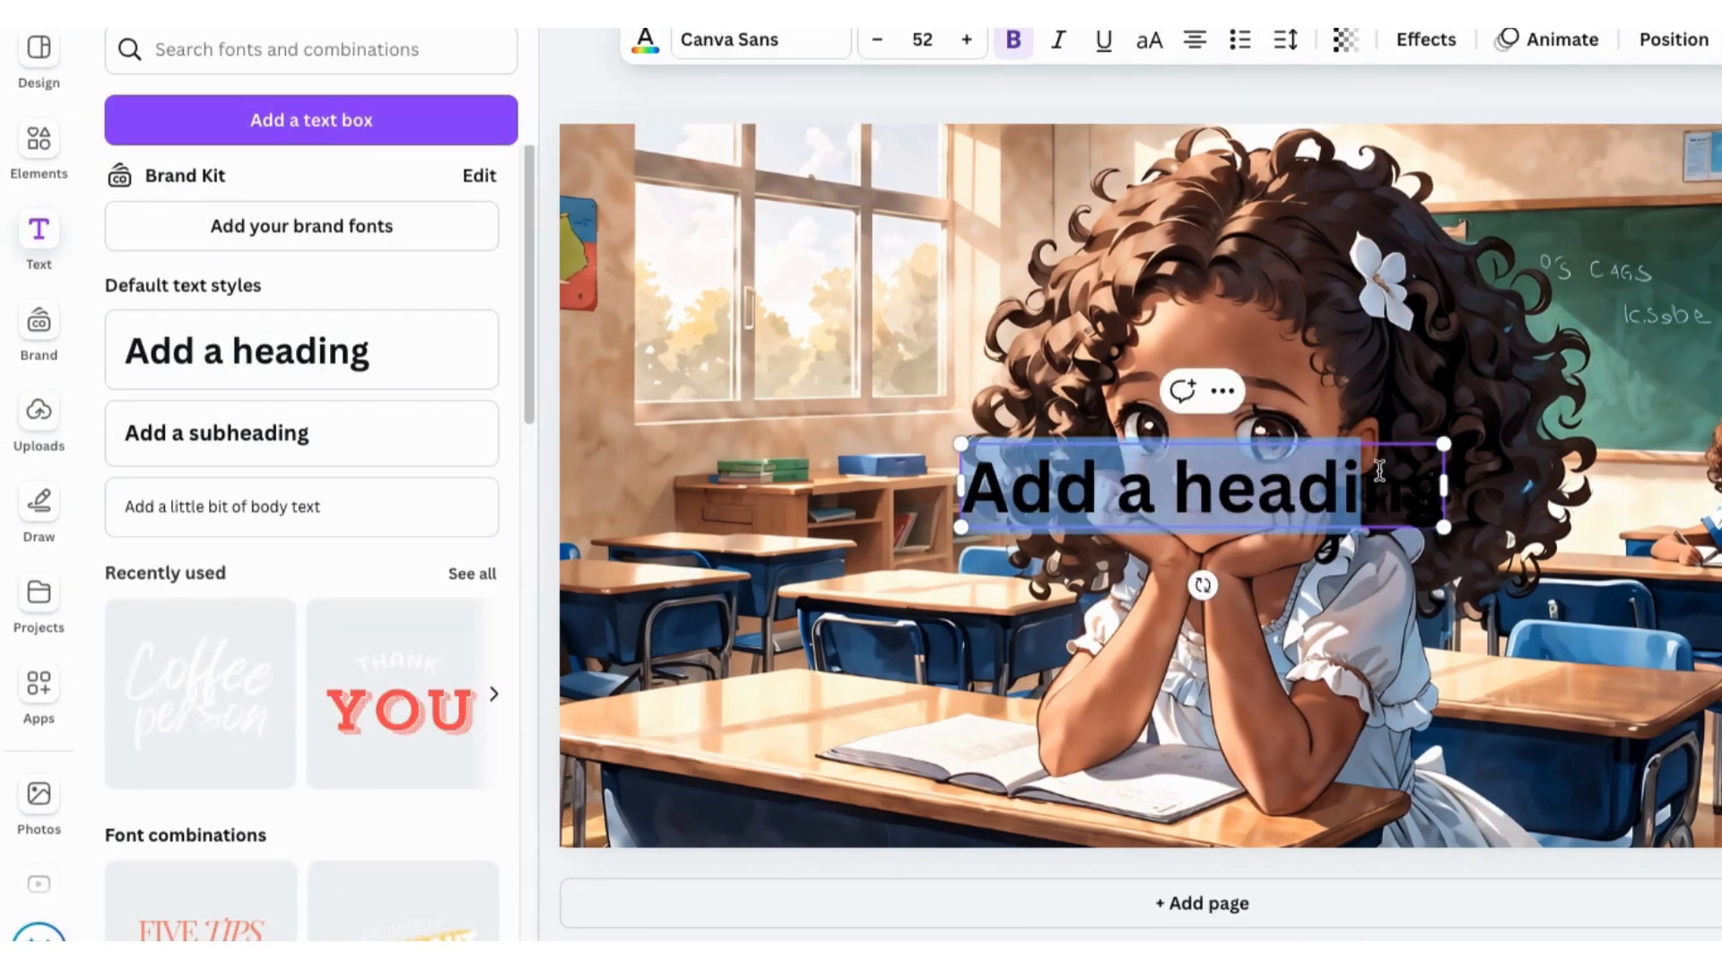
{"action": "type", "text": "The Brave Little Girl"}
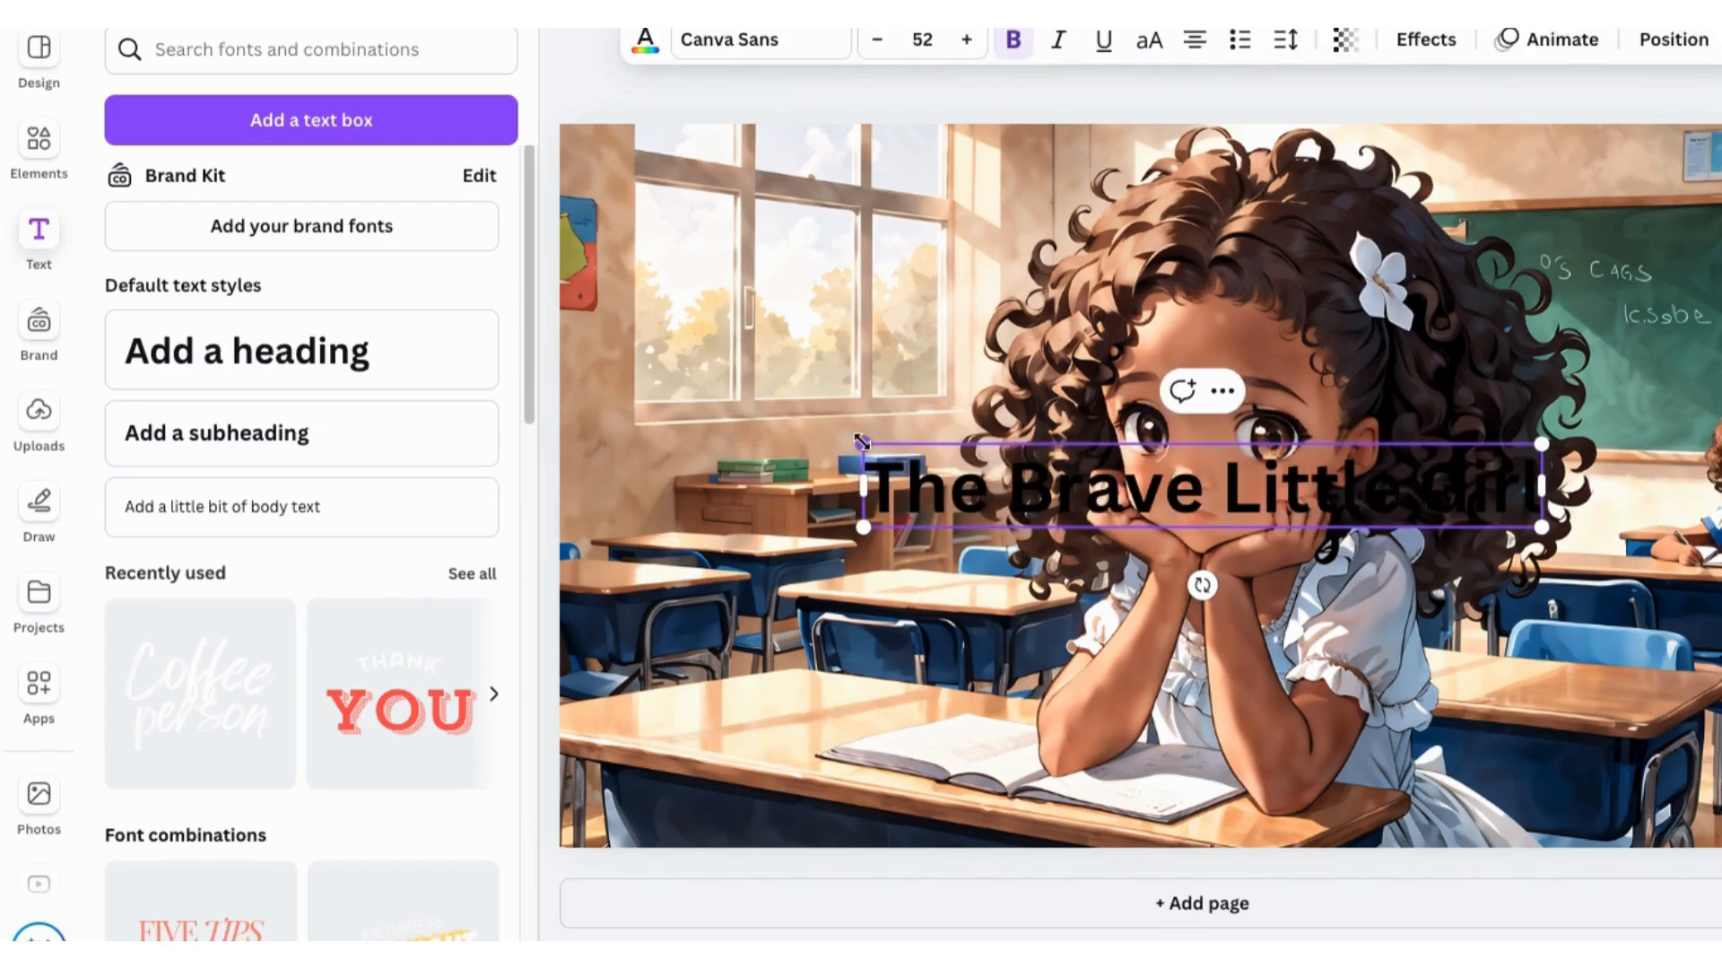
{"action": "left_click_drag", "start_coordinate": [861, 440], "coordinate": [612, 409]}
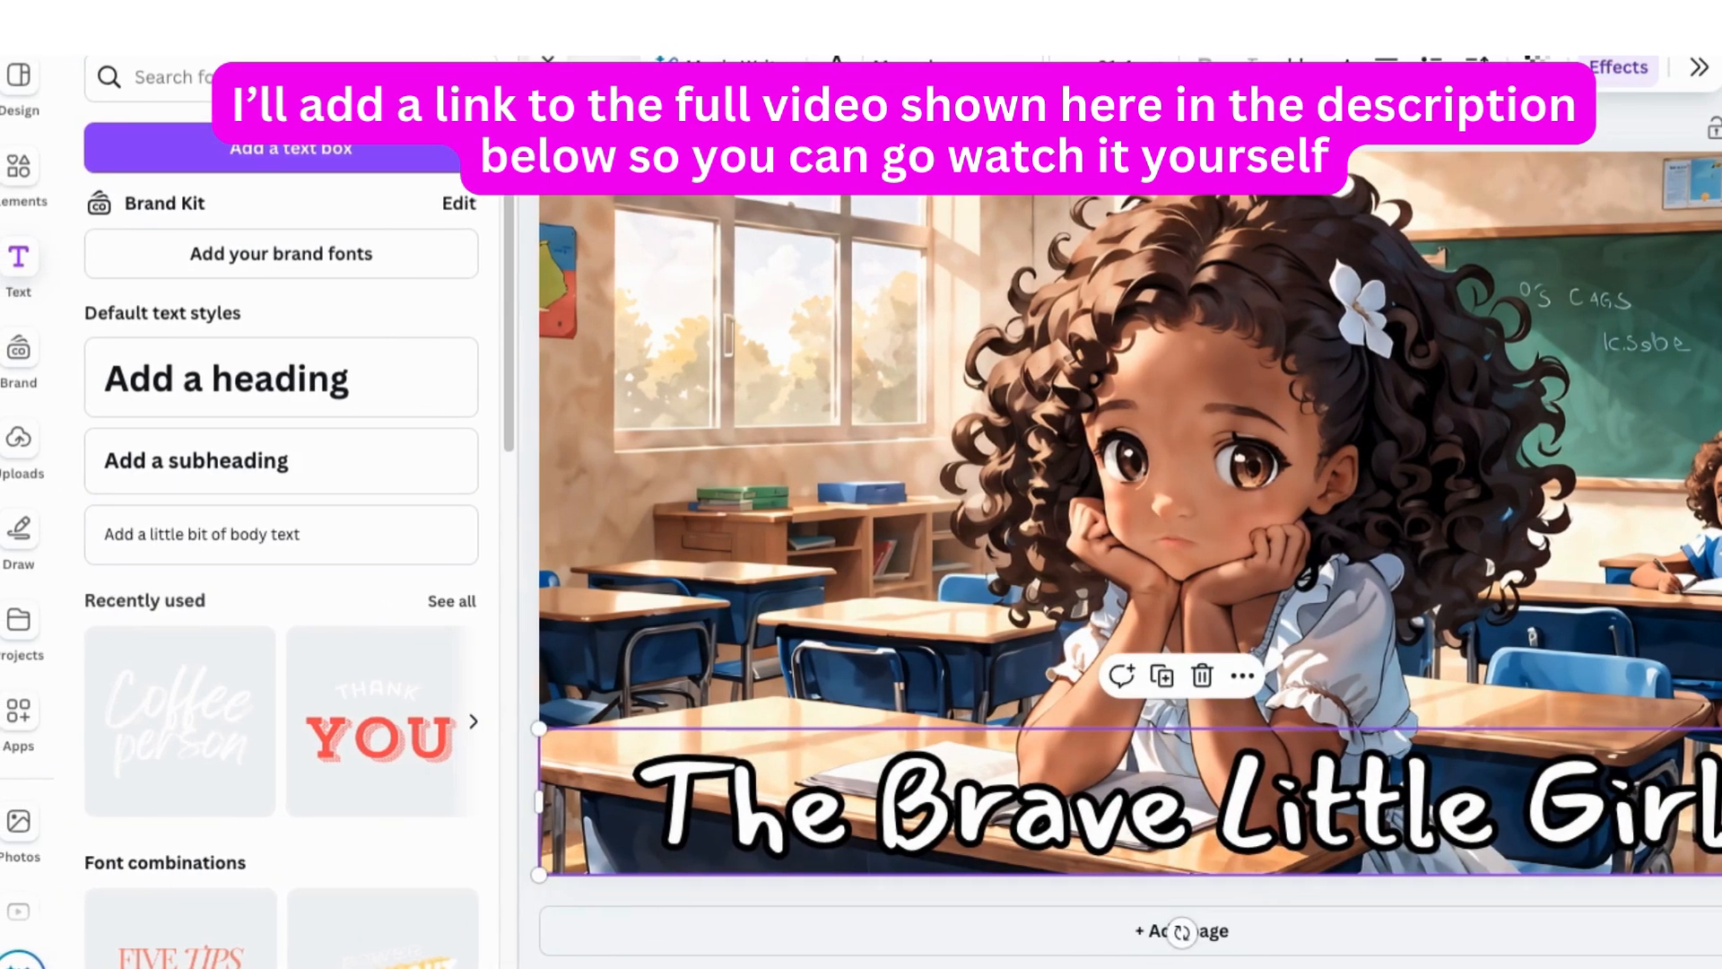
{"action": "key", "text": "Escape"}
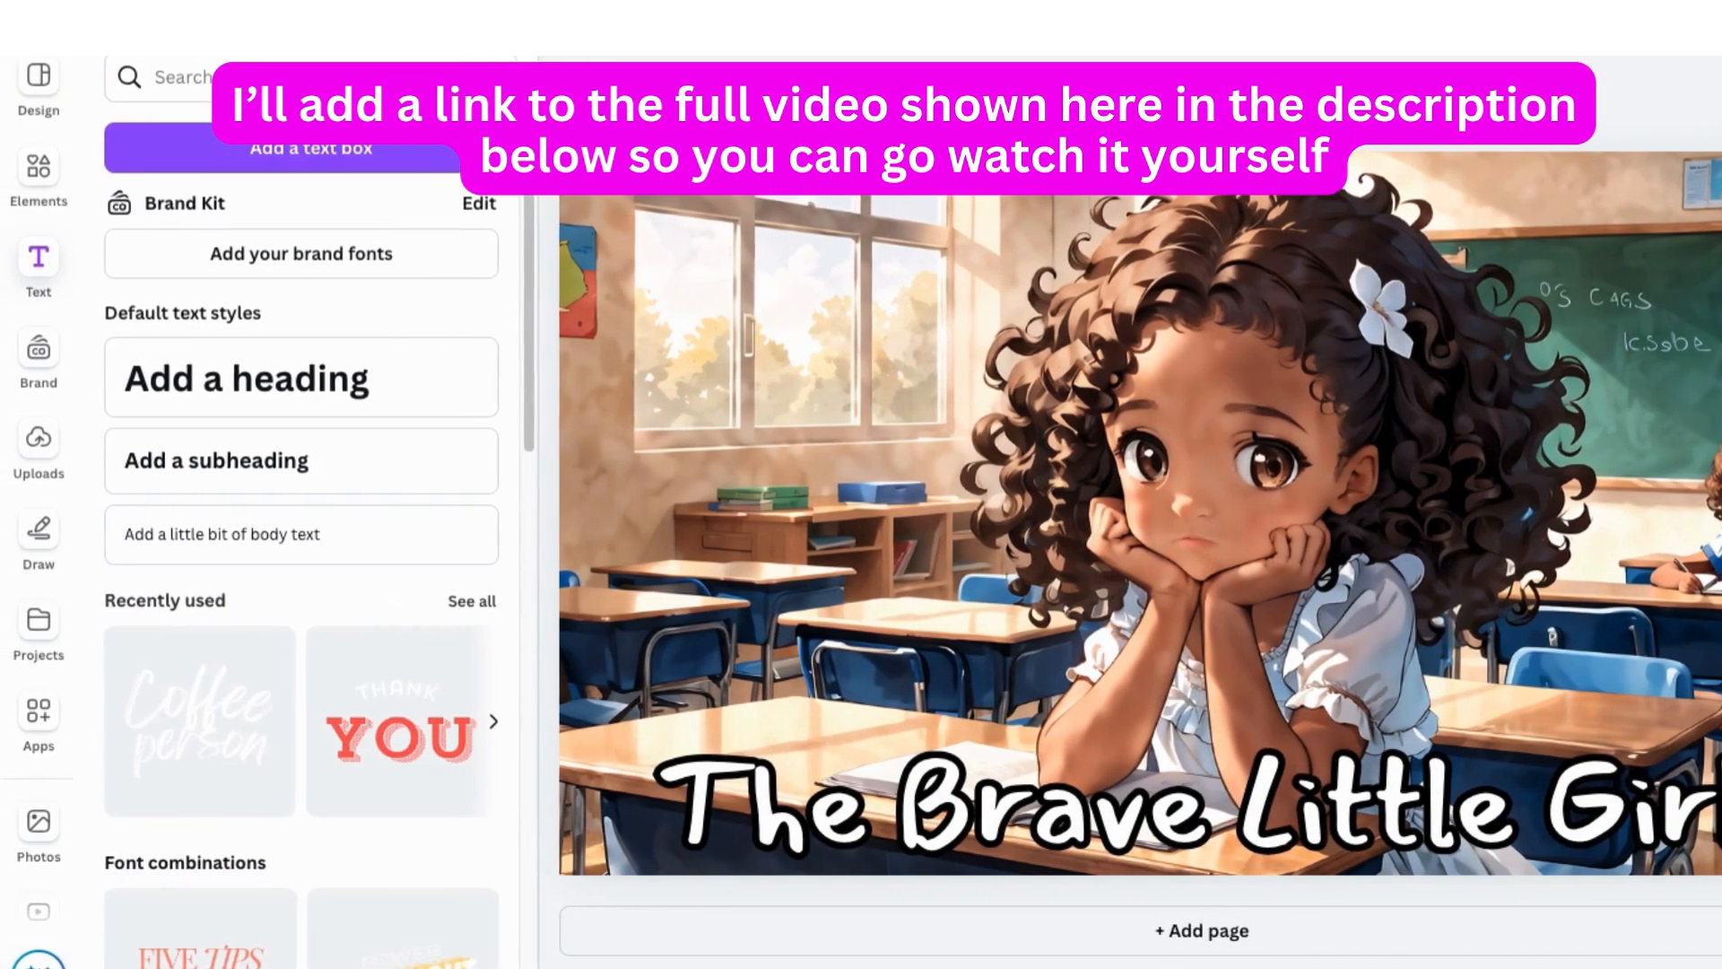
Step: Download the thumbnail as a PNG at 1,280 × 720 px
{"action": "left_click", "coordinate": [220, 537]}
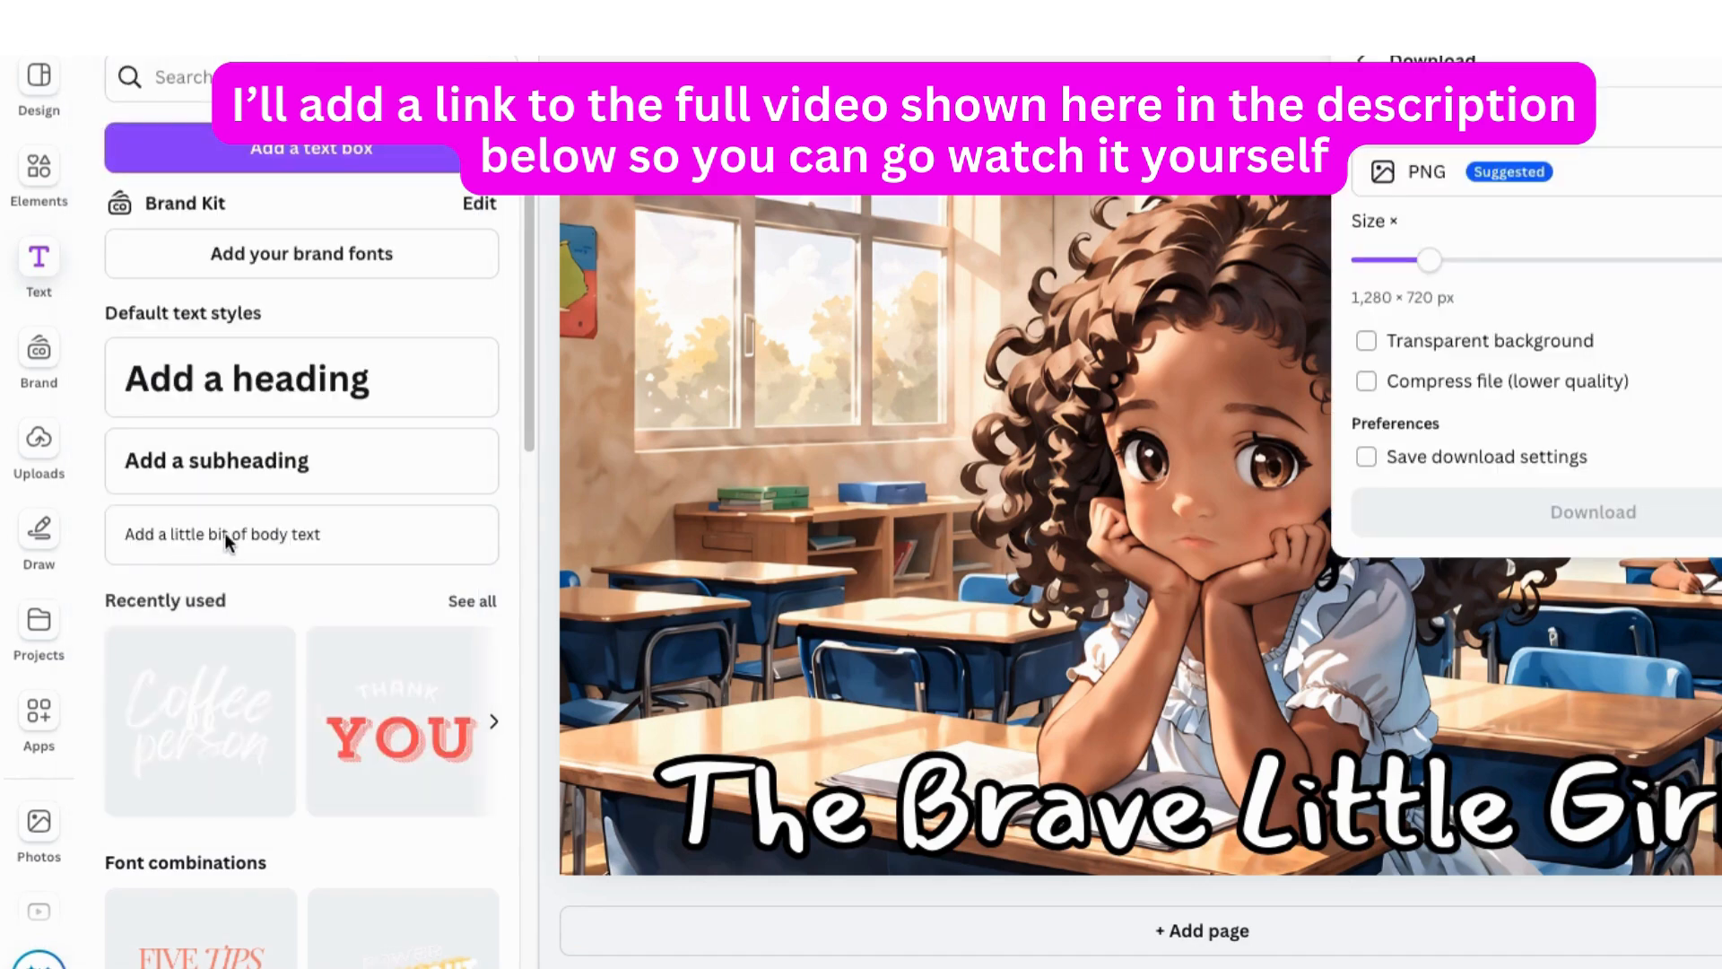
{"action": "left_click", "coordinate": [1410, 174]}
{"action": "left_click", "coordinate": [1465, 260]}
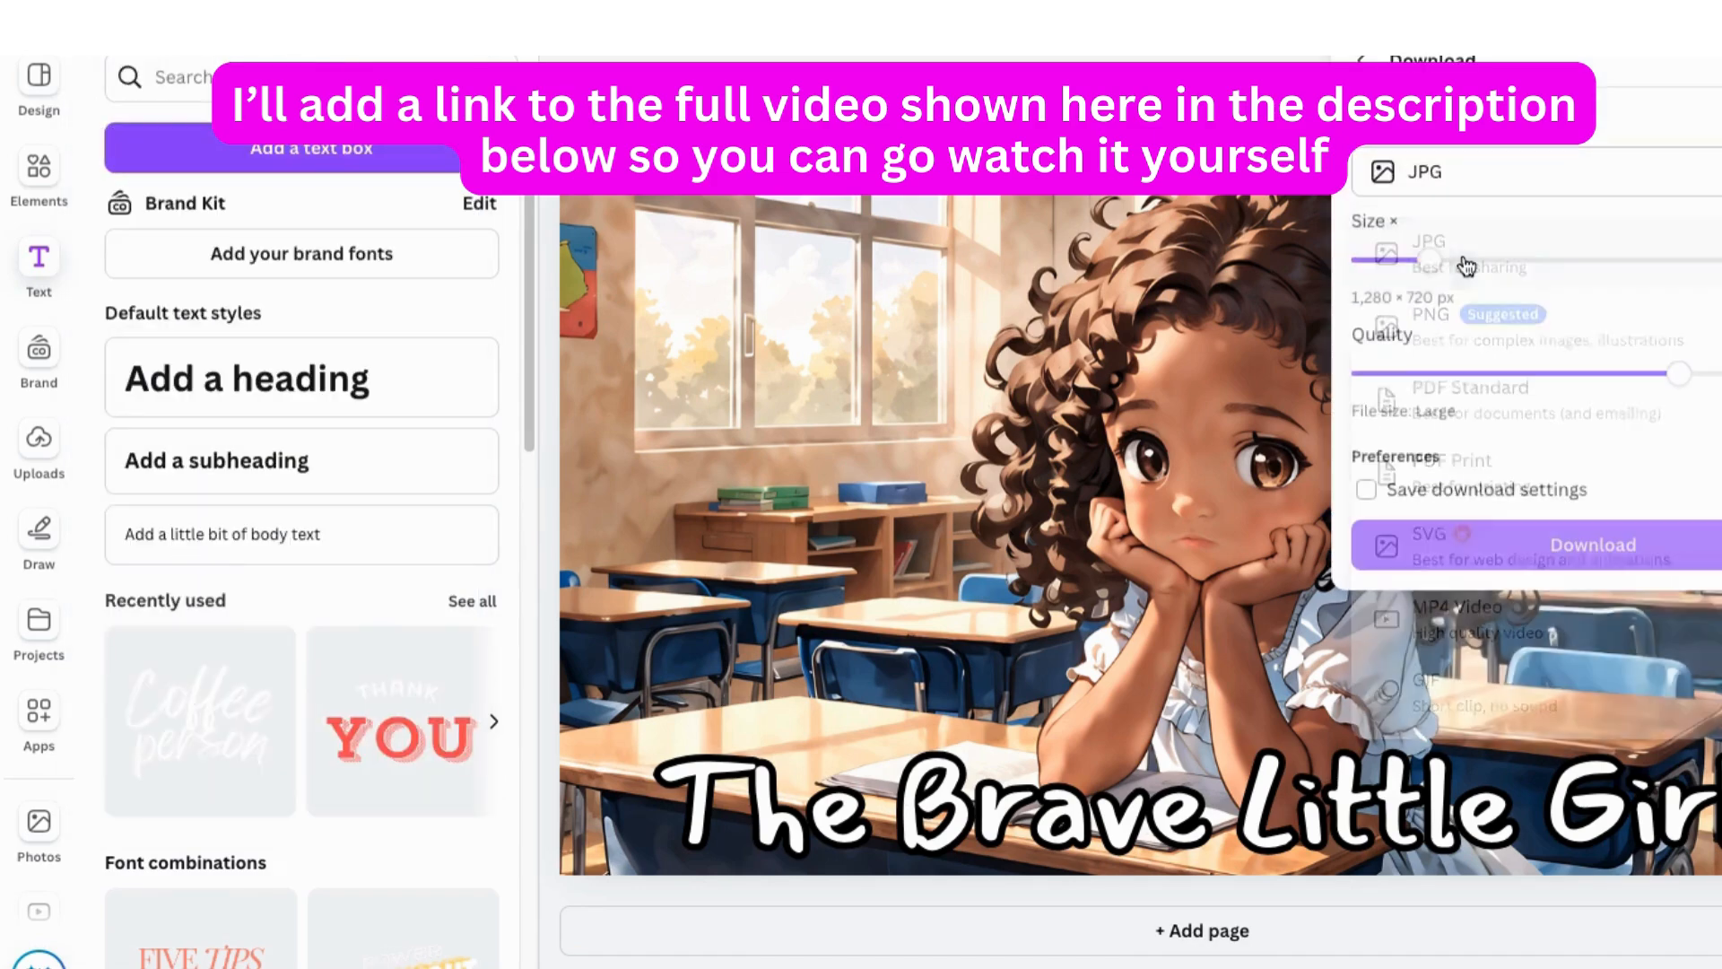
{"action": "left_click", "coordinate": [1423, 174]}
{"action": "left_click", "coordinate": [1407, 332]}
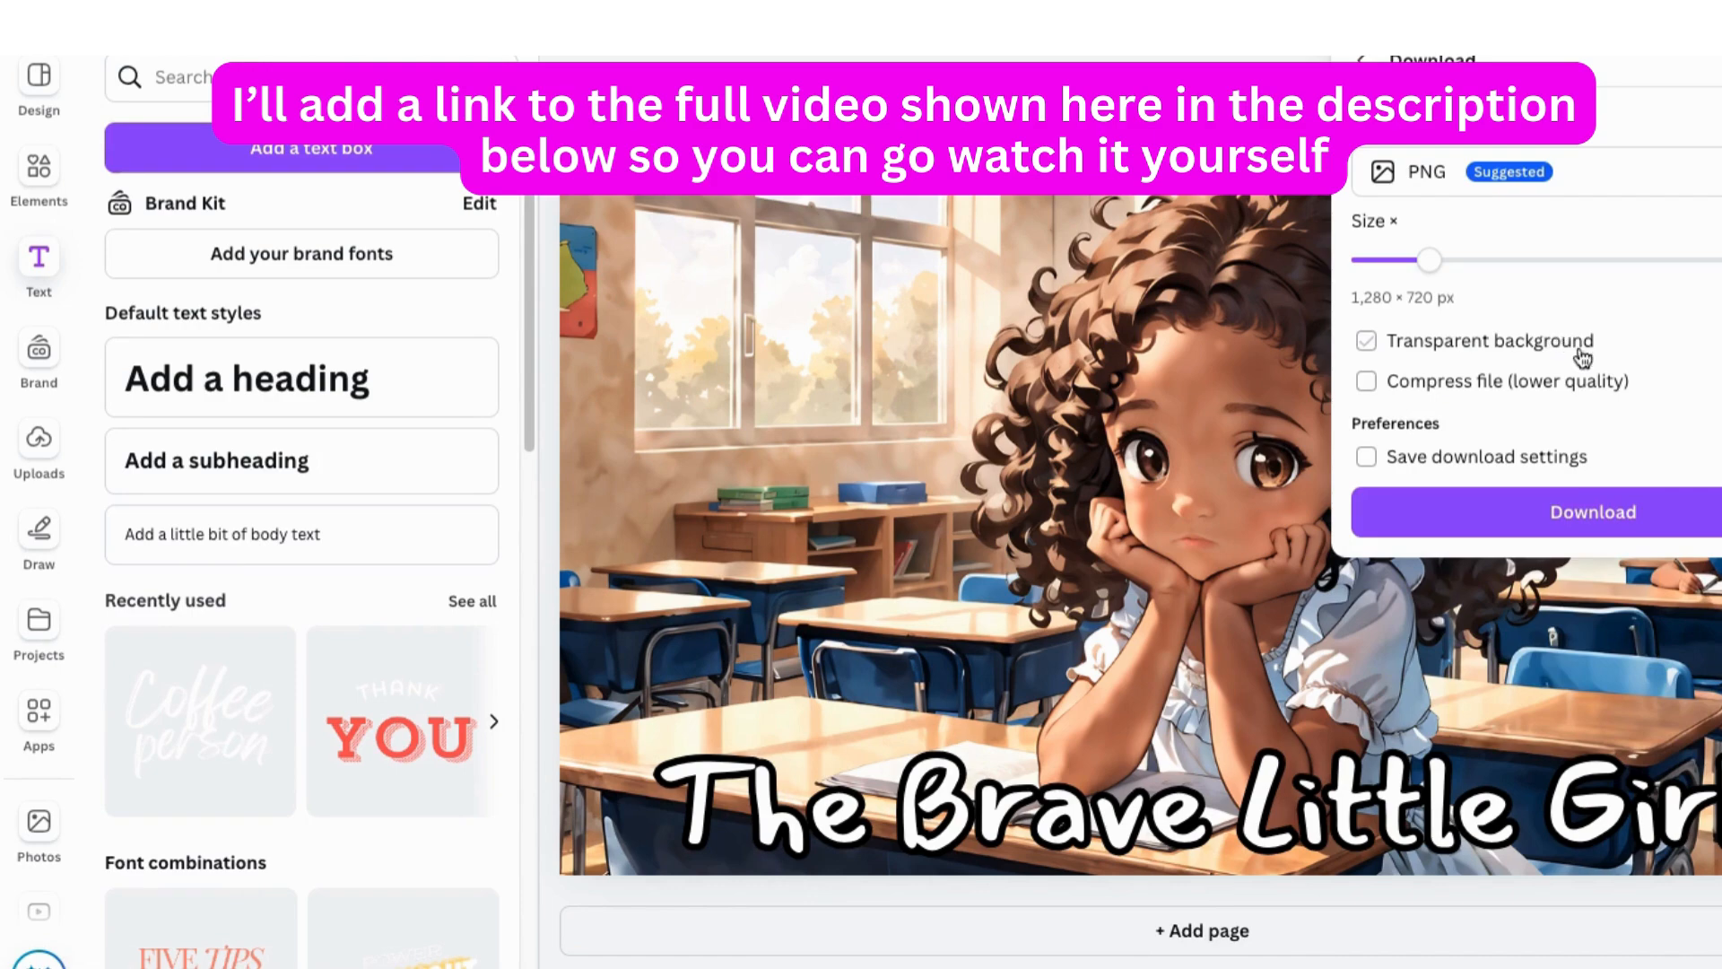
{"action": "left_click", "coordinate": [1576, 520]}
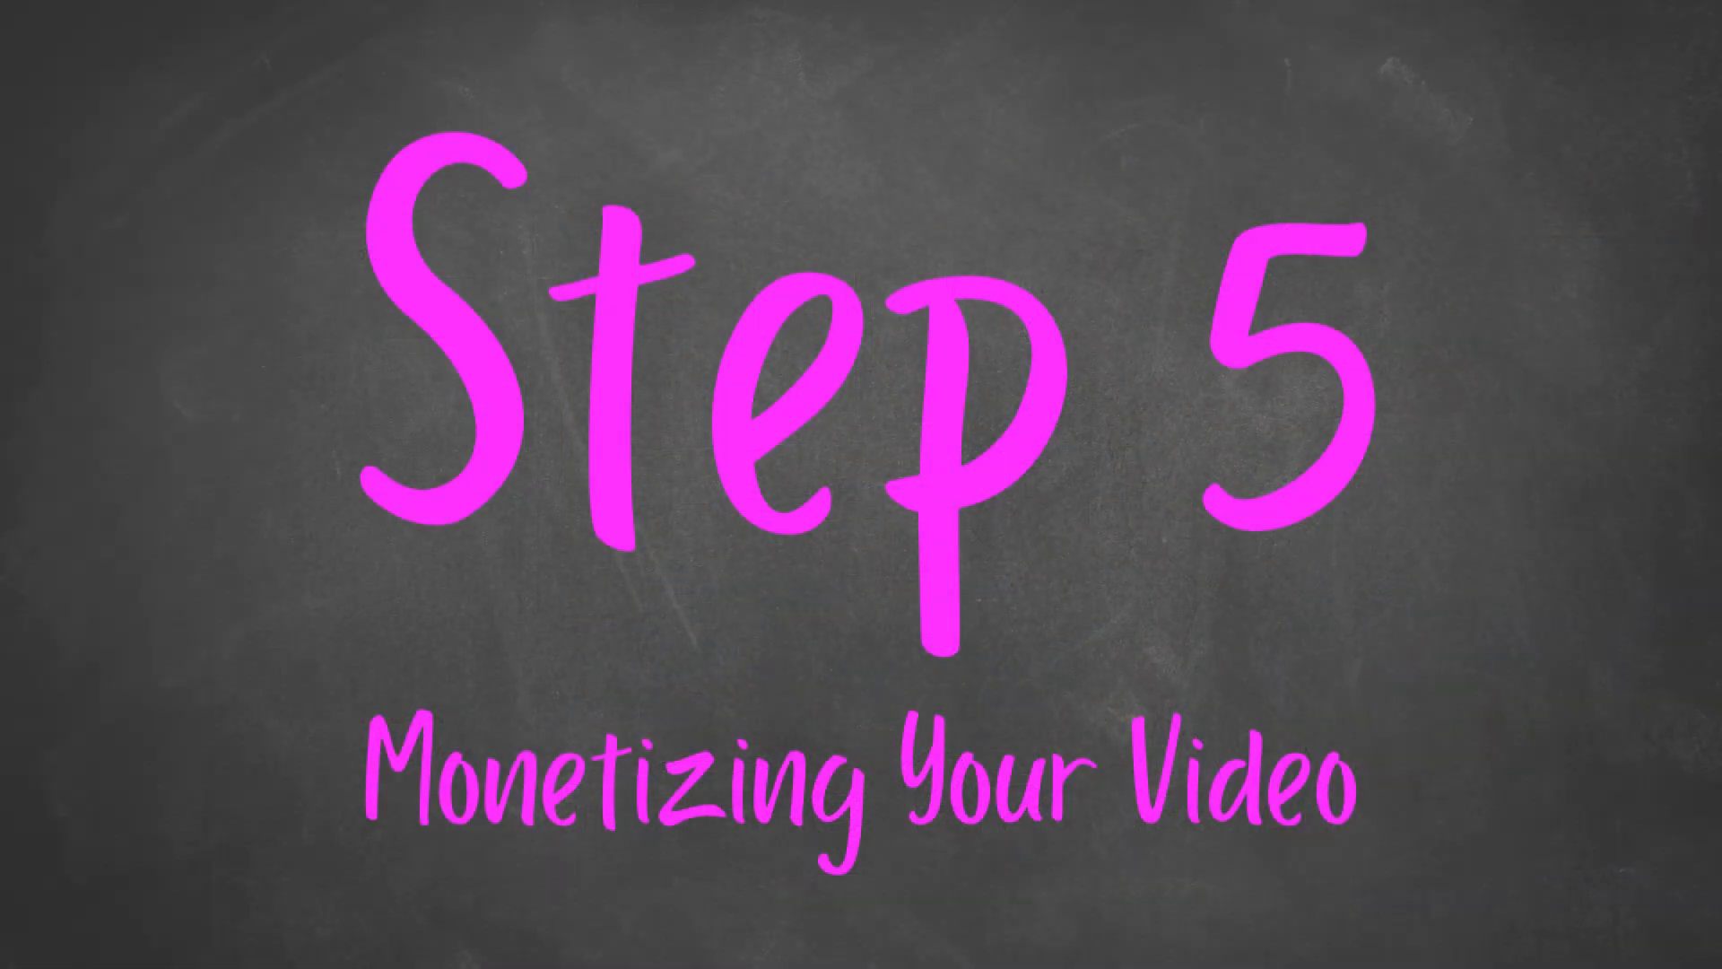